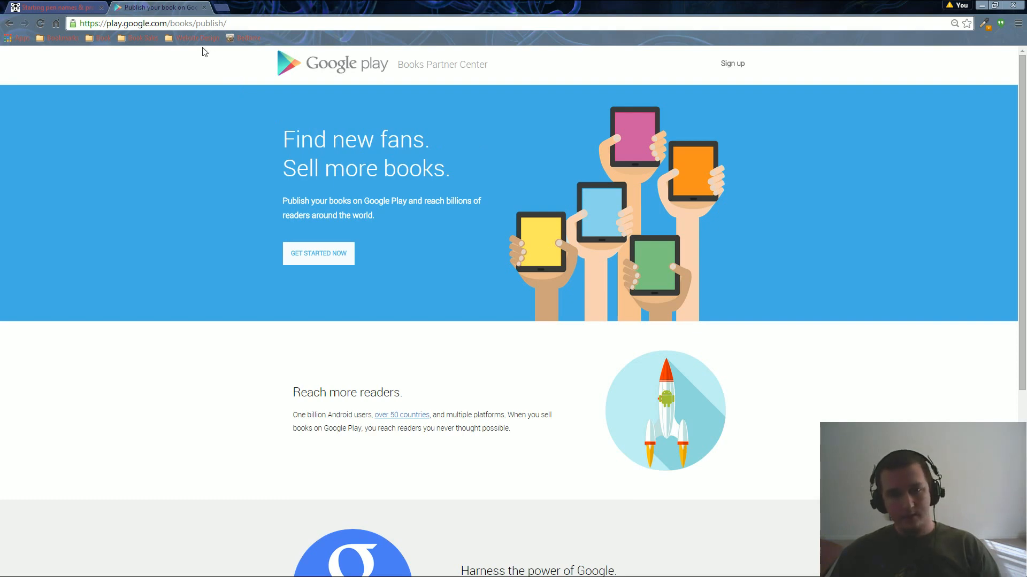
Sign up with publisher name 'The Writing Podcast', confirming copyright and opting into email updates.
left_click(326, 258)
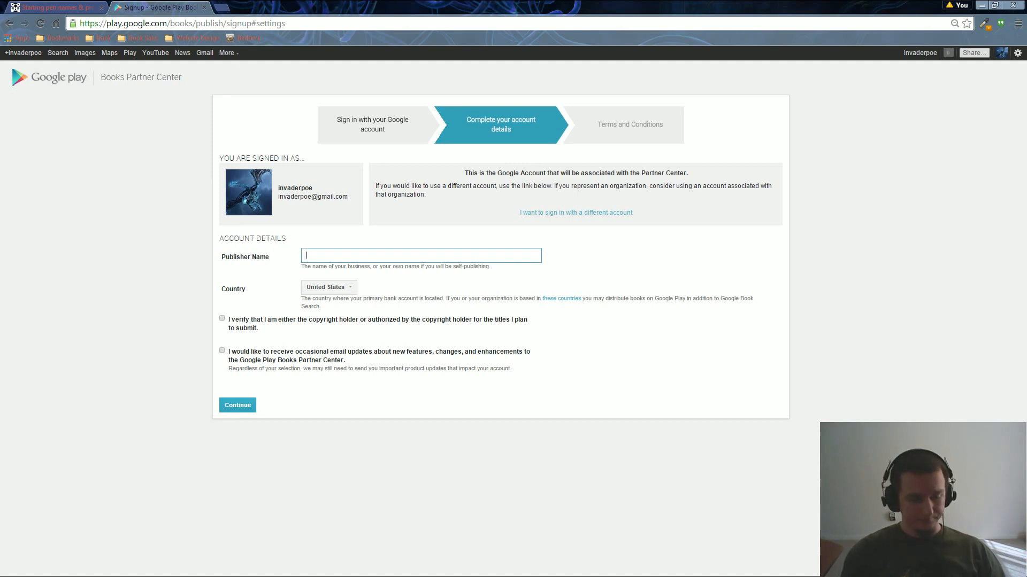
type("The ")
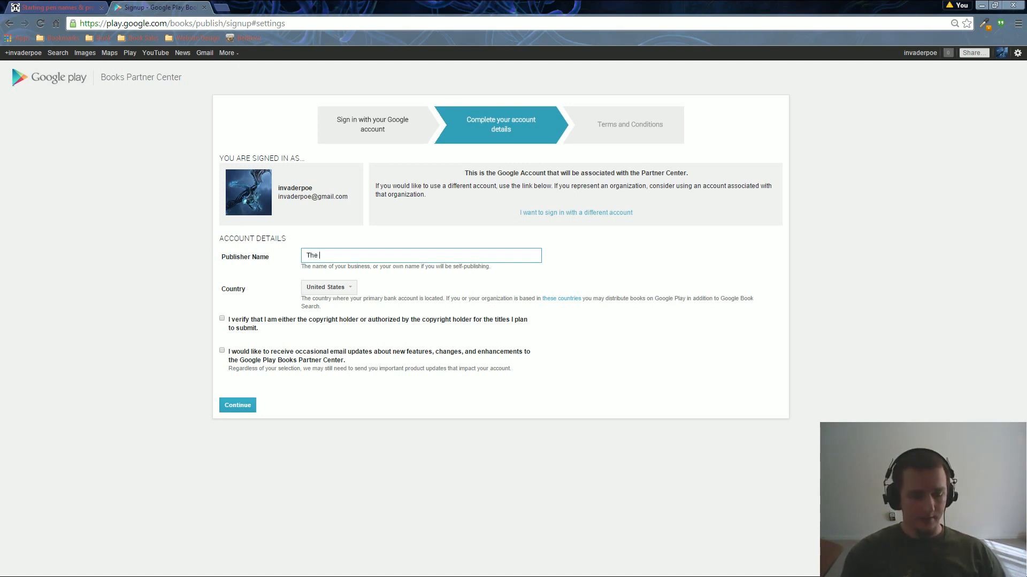
type("Writing Podcast")
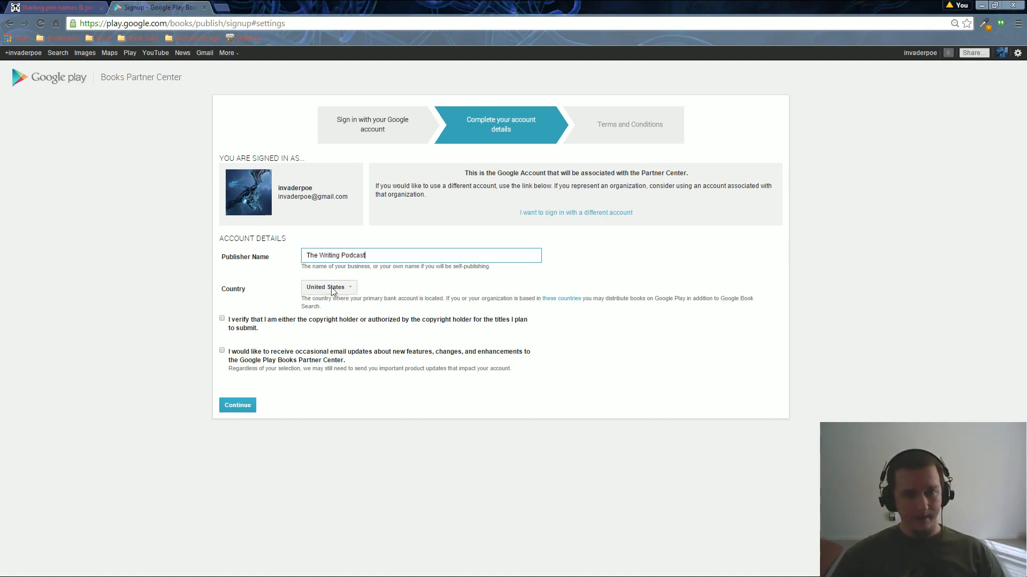
left_click(222, 320)
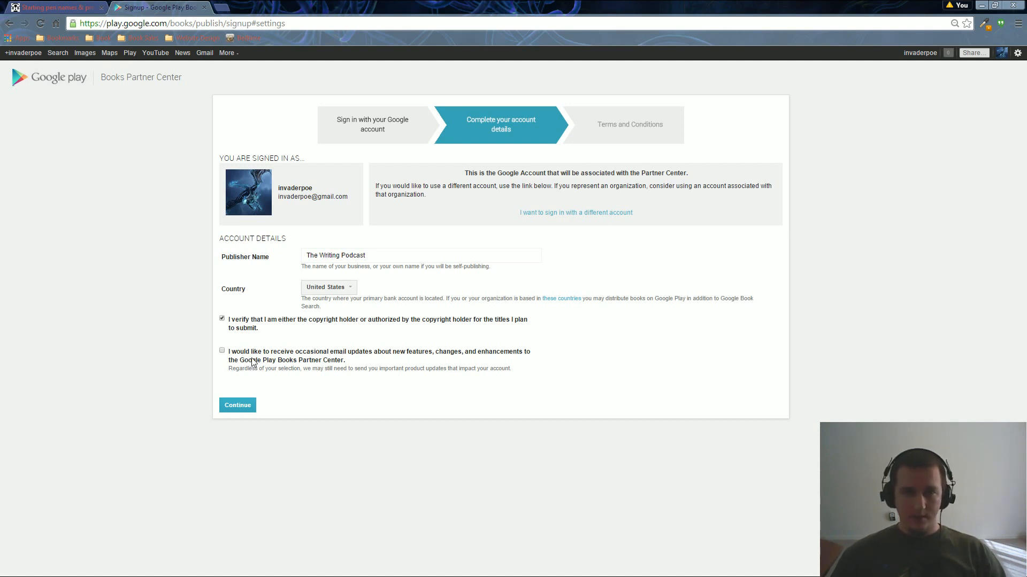
left_click(222, 351)
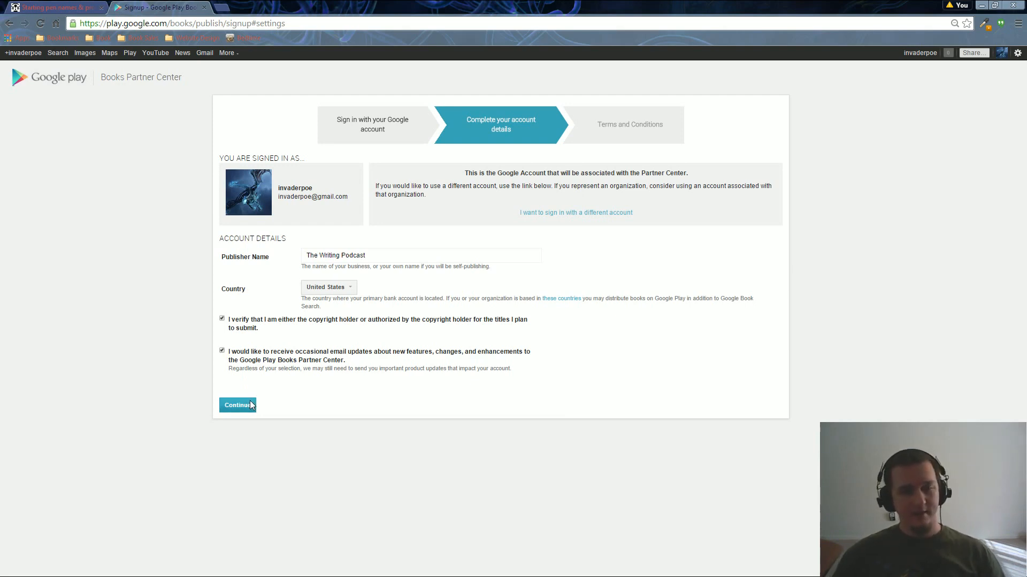
left_click(250, 405)
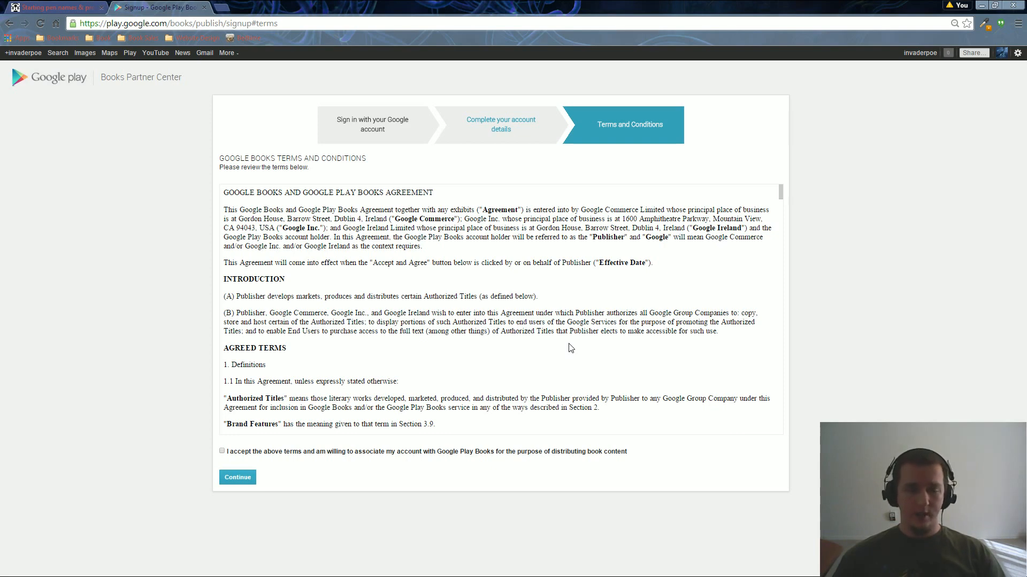
Read through the Terms and Conditions and accept them to create the partner account.
scroll(503, 341, "down", 2)
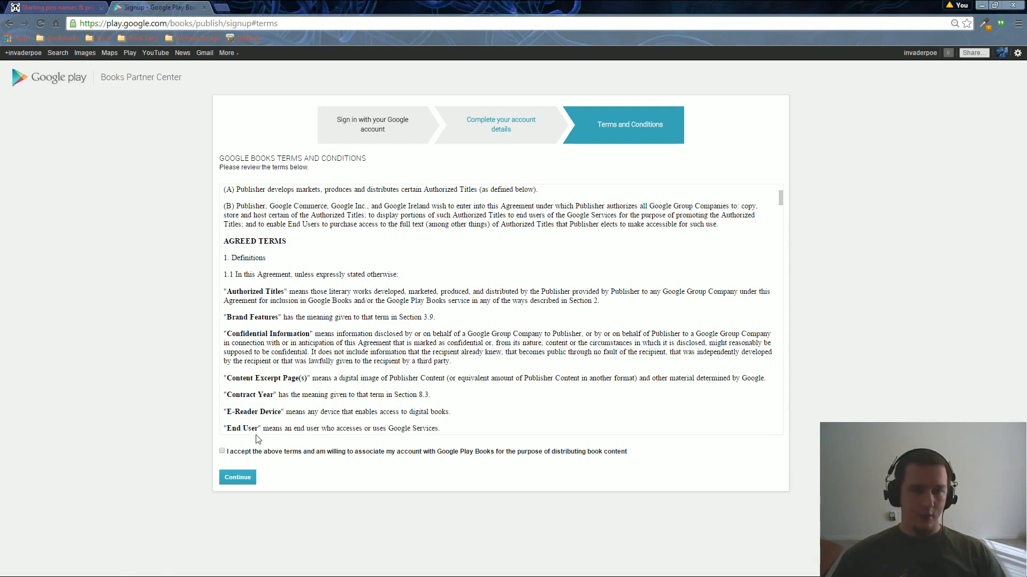
left_click(248, 484)
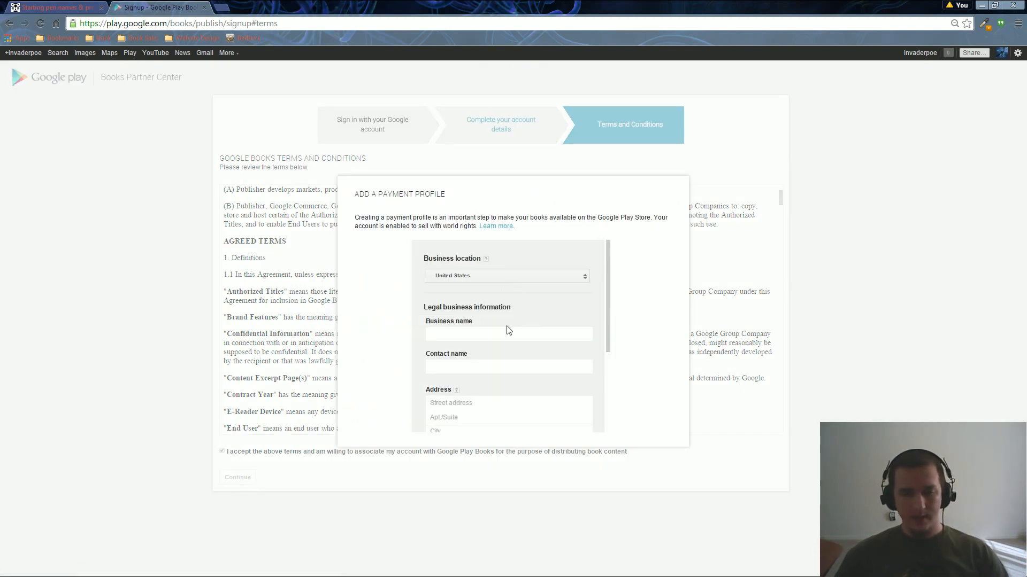
Enter business name 'The e Writing Podcast' and the contact's full name in the payment profile.
scroll(512, 342, "down", 3)
scroll(512, 341, "up", 3)
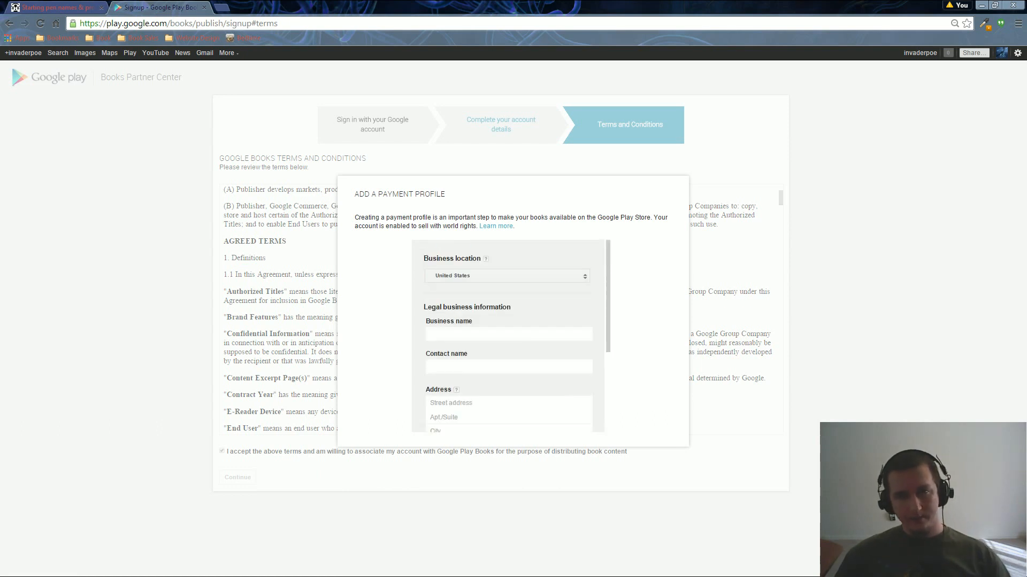
left_click(487, 333)
type("The n")
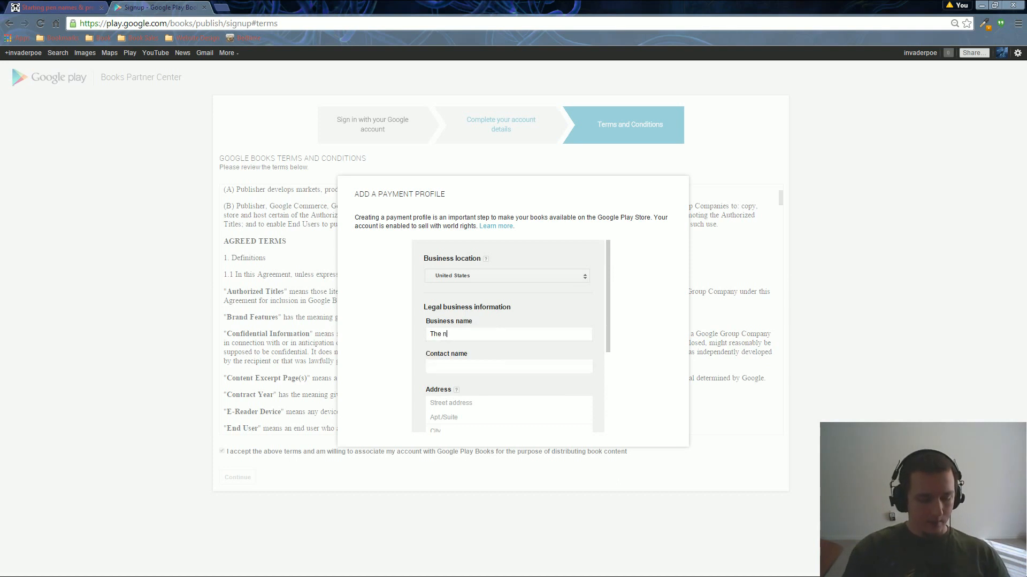
type("e Writing Podcast")
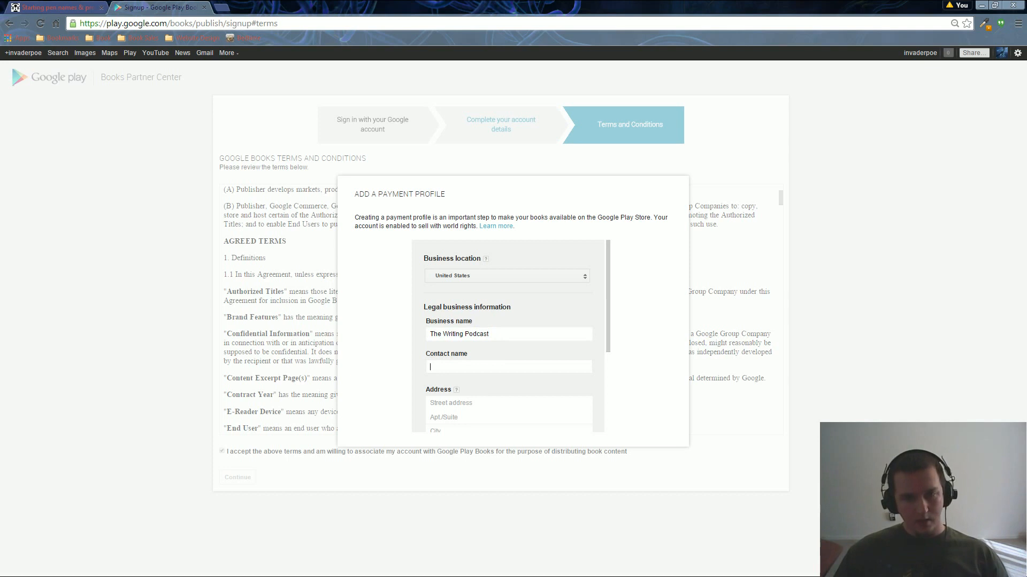
scroll(470, 332, "down", 1)
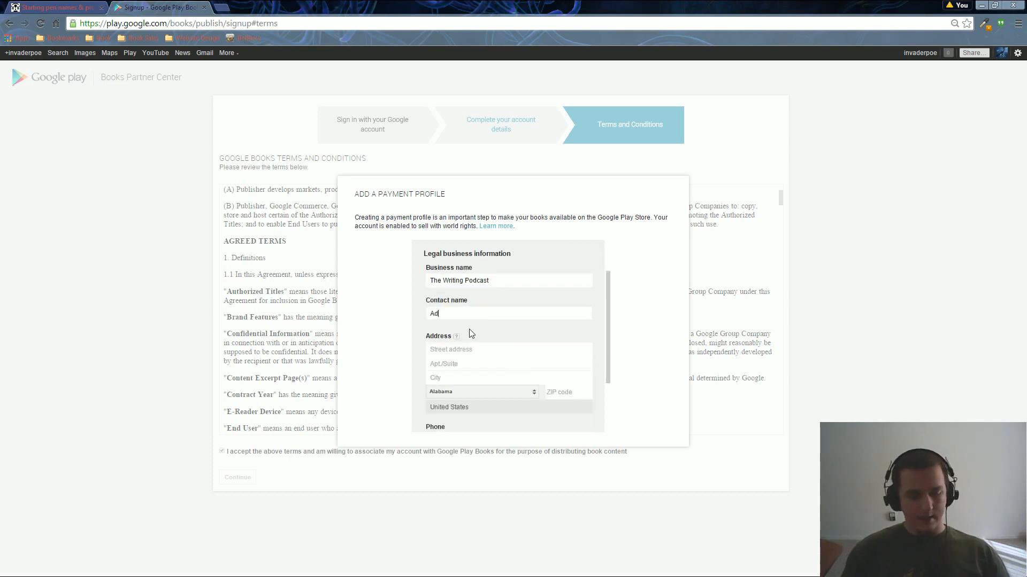
Fill in the street address, city Phoenix, state Arizona and the ZIP code.
key("Tab")
scroll(470, 332, "down", 1)
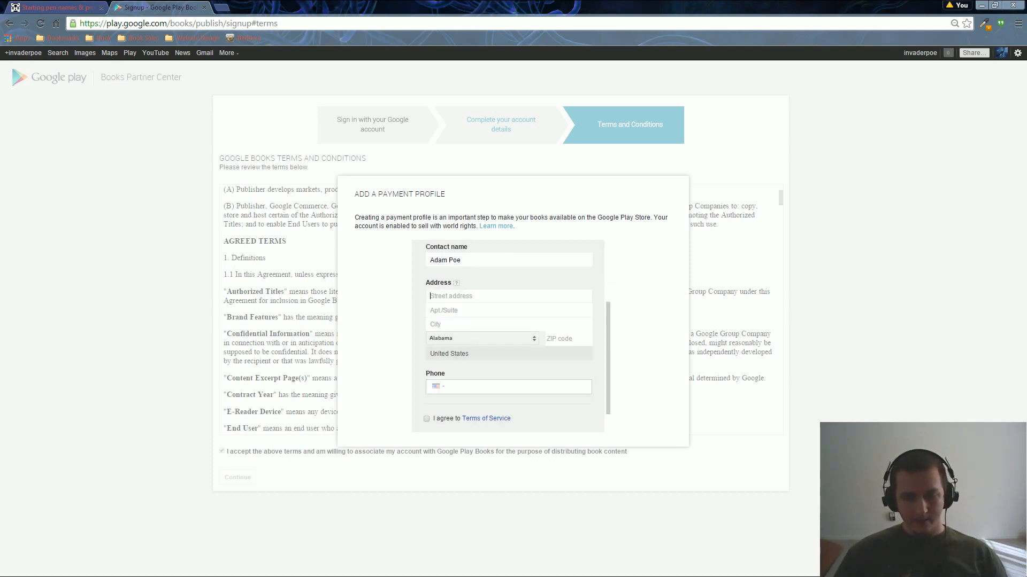
type("123 Fake St")
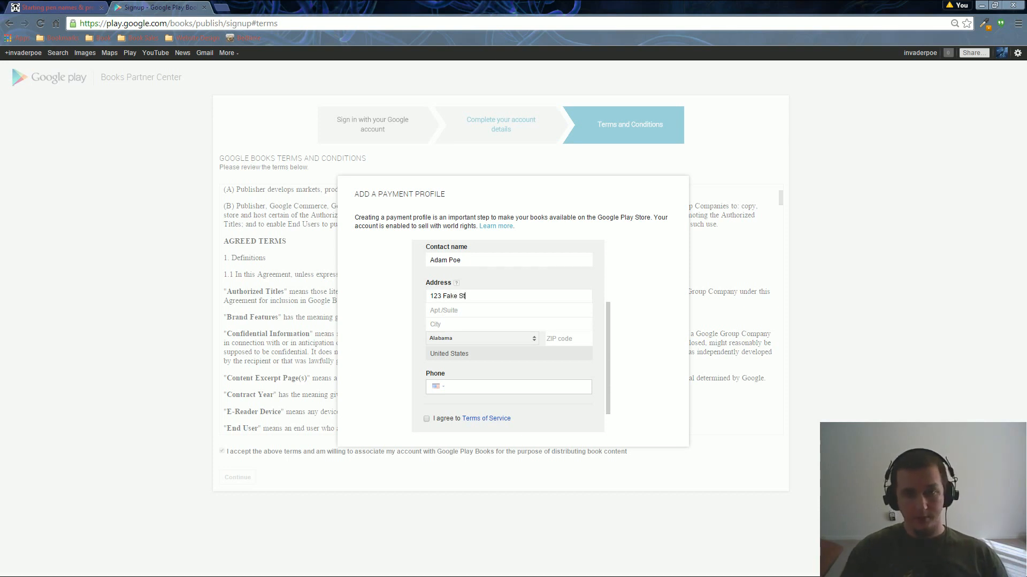
key("Tab")
key("Tab")
type("Phoenix")
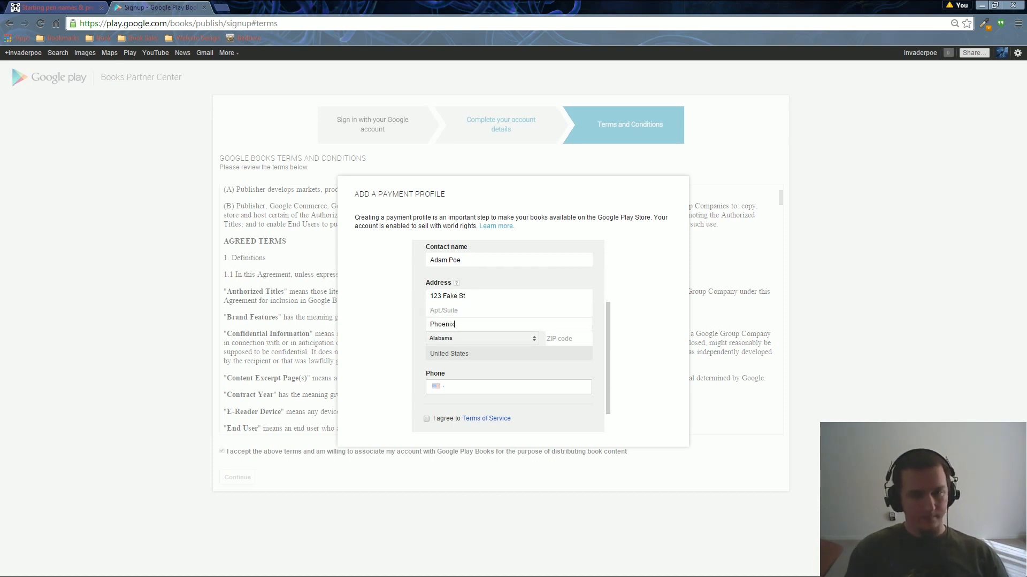
key("Tab")
type("ar")
key("Tab")
type("85122")
key("Tab")
Enter the contact phone number and agree to the Terms of Service.
scroll(467, 338, "down", 1)
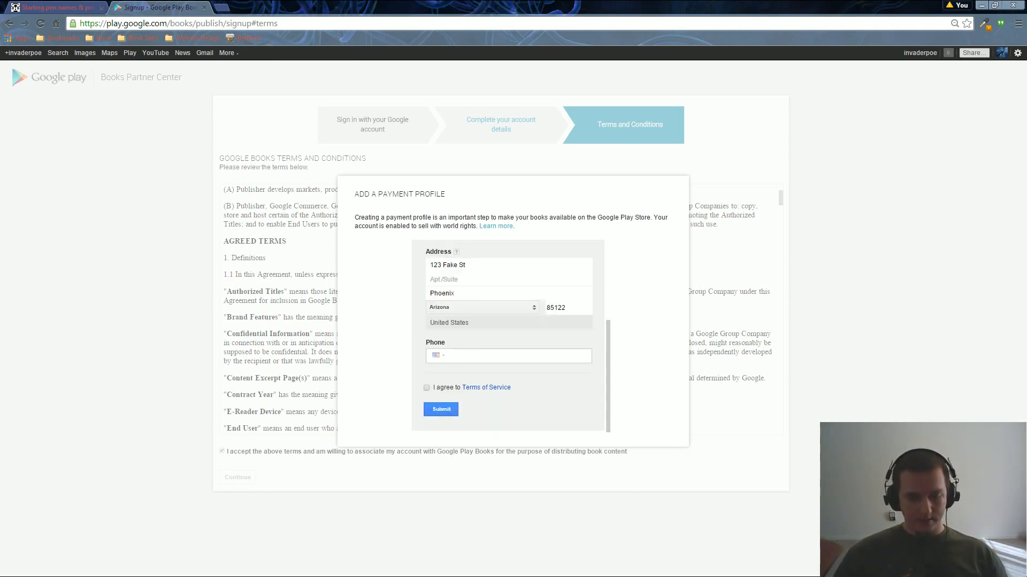
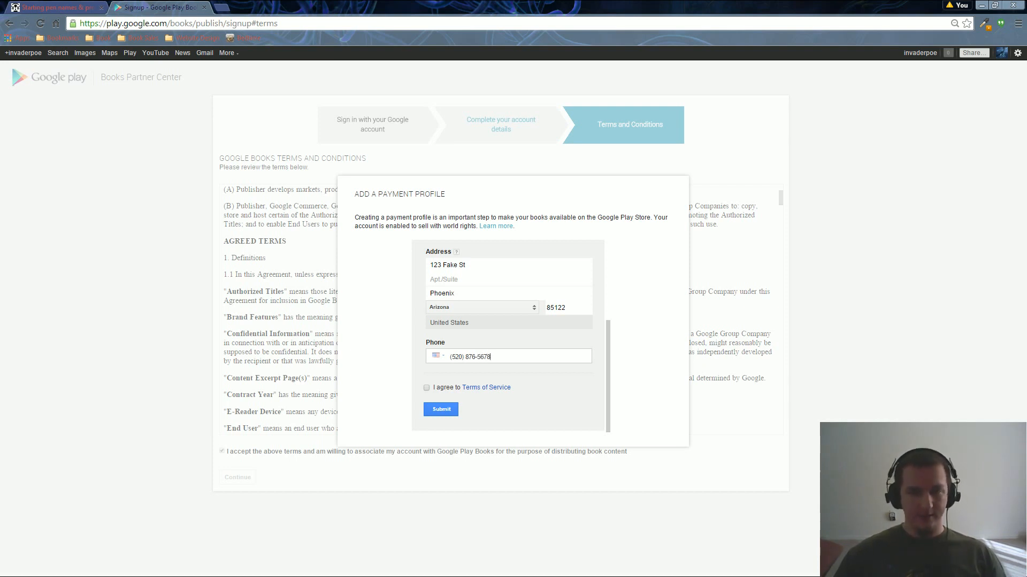
left_click(426, 389)
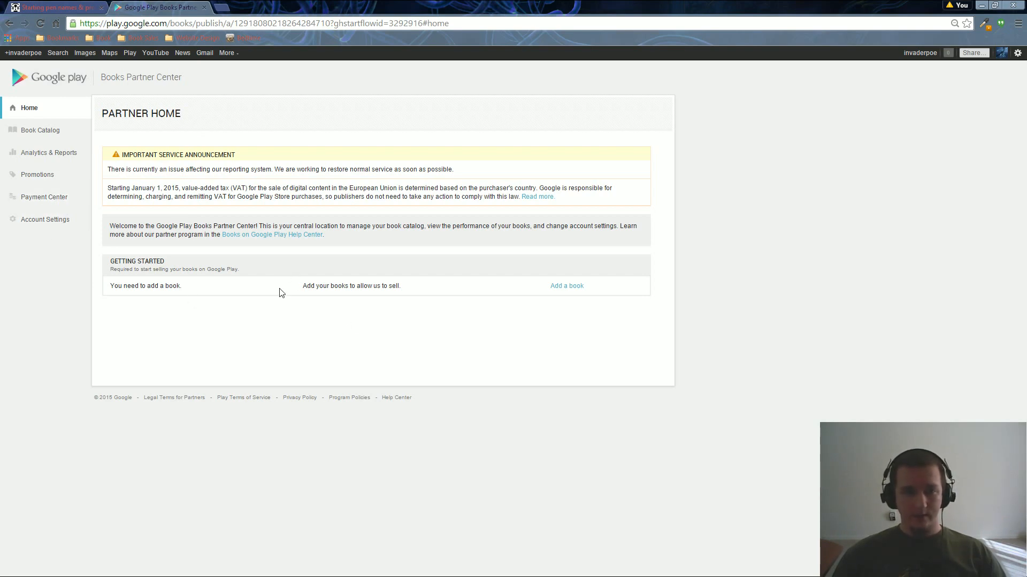
Add a new book marked as having no ISBN and create its entry.
left_click(563, 289)
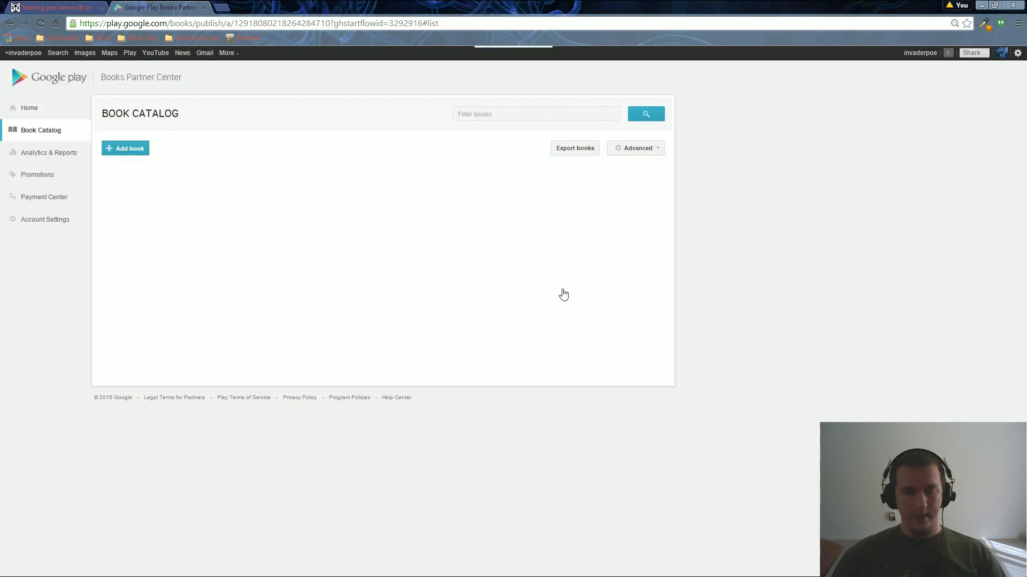
left_click(133, 151)
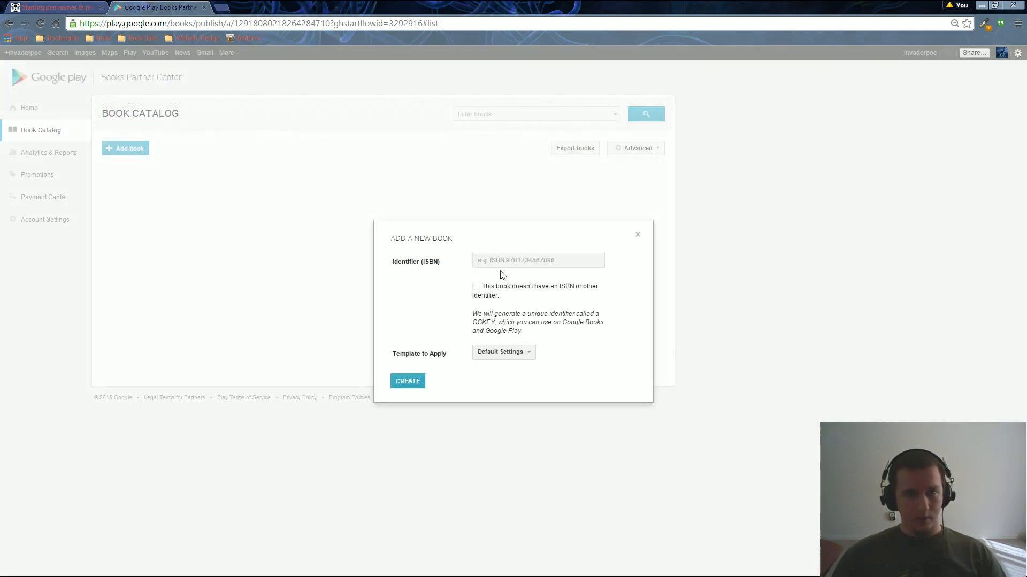
left_click(513, 261)
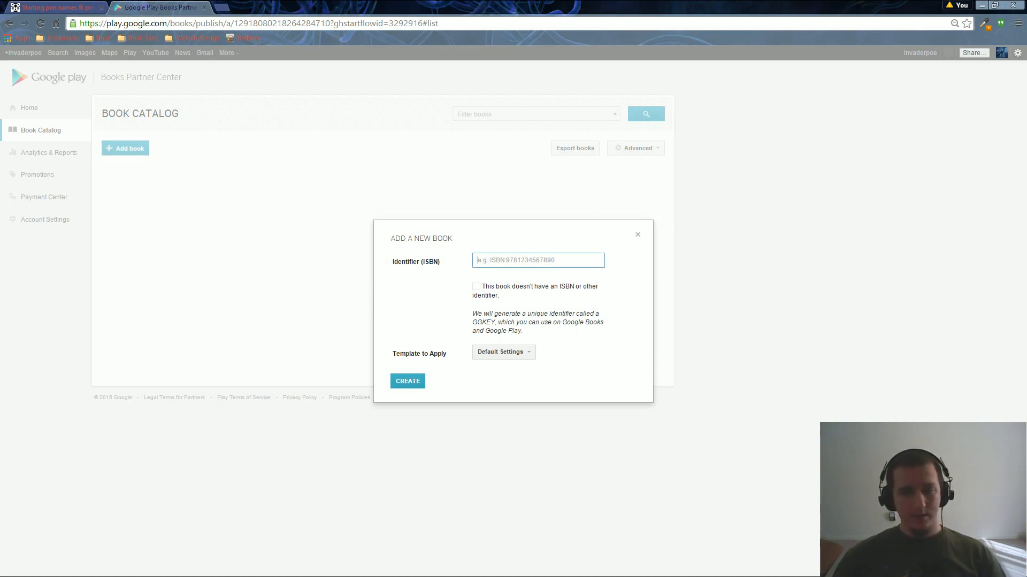
left_click(510, 292)
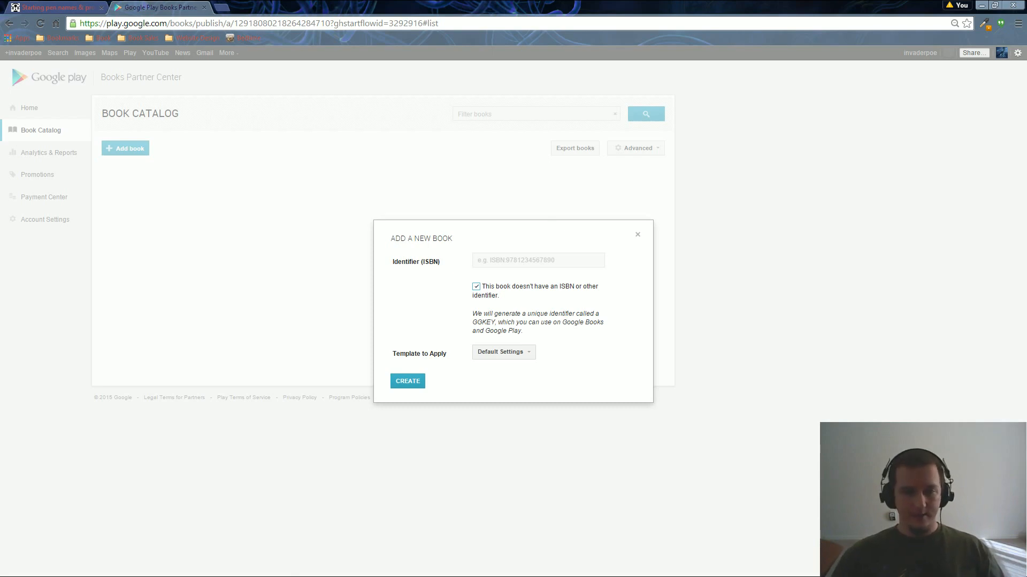
left_click(410, 382)
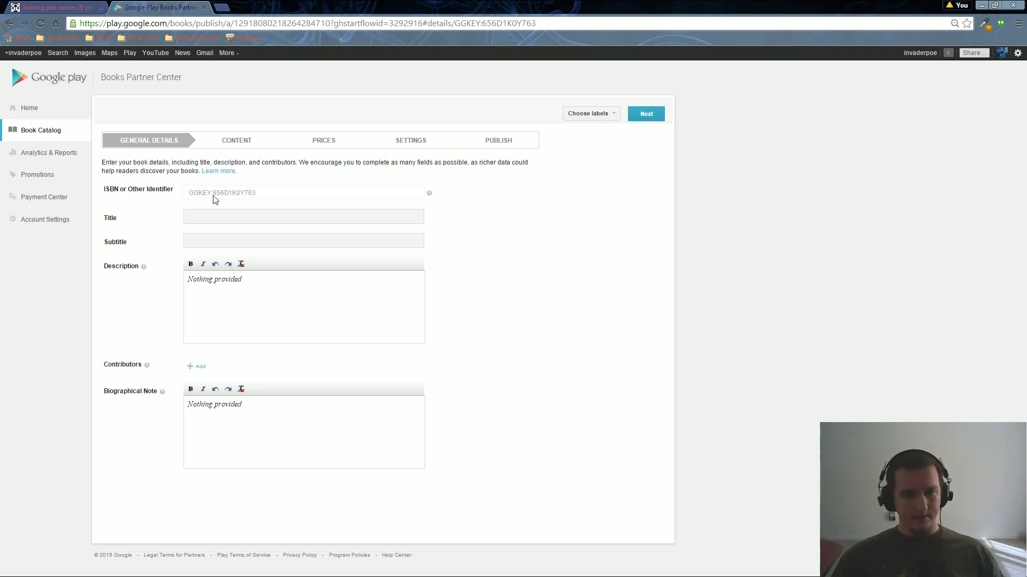
Title the book 'Coalesce (Forevermore, #5)' with description 'Awesome description here.'.
left_click(238, 210)
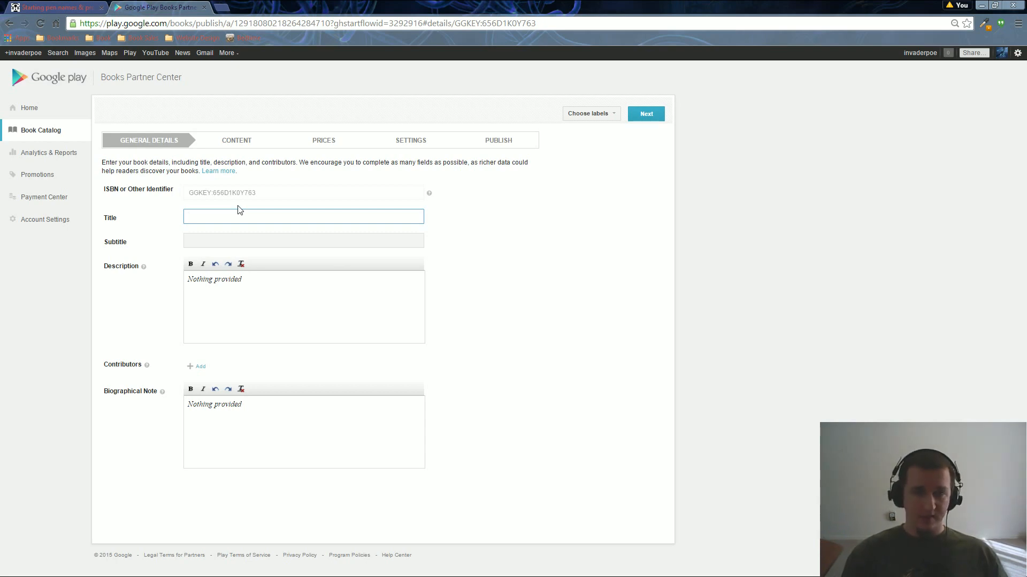
type("Coalesce ")
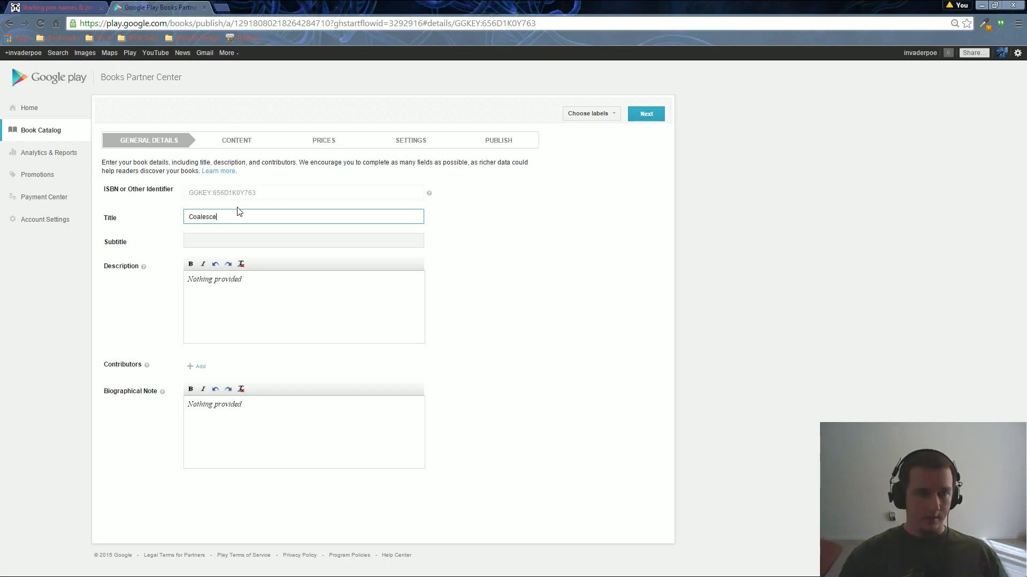
type("(")
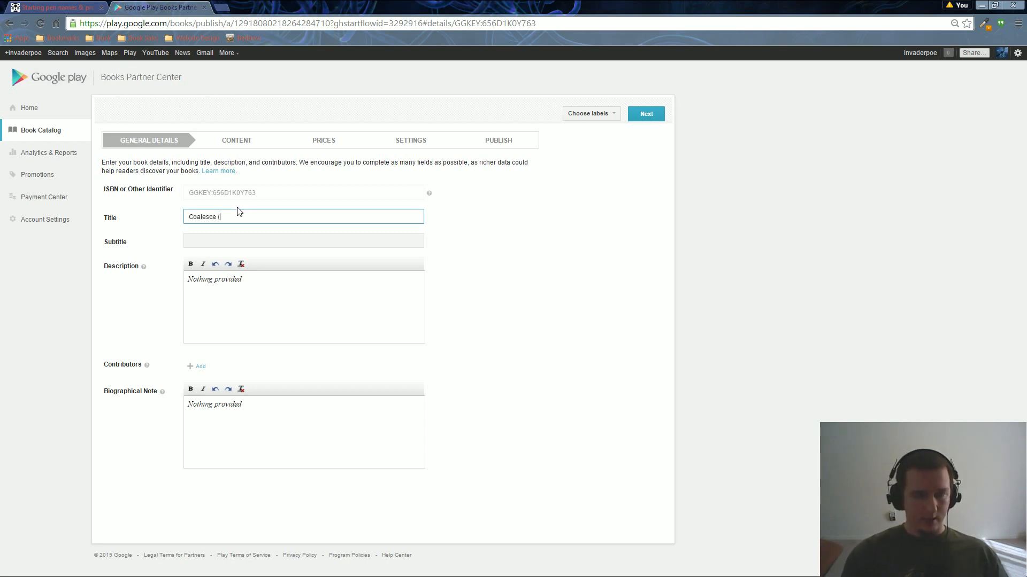
type("Forever")
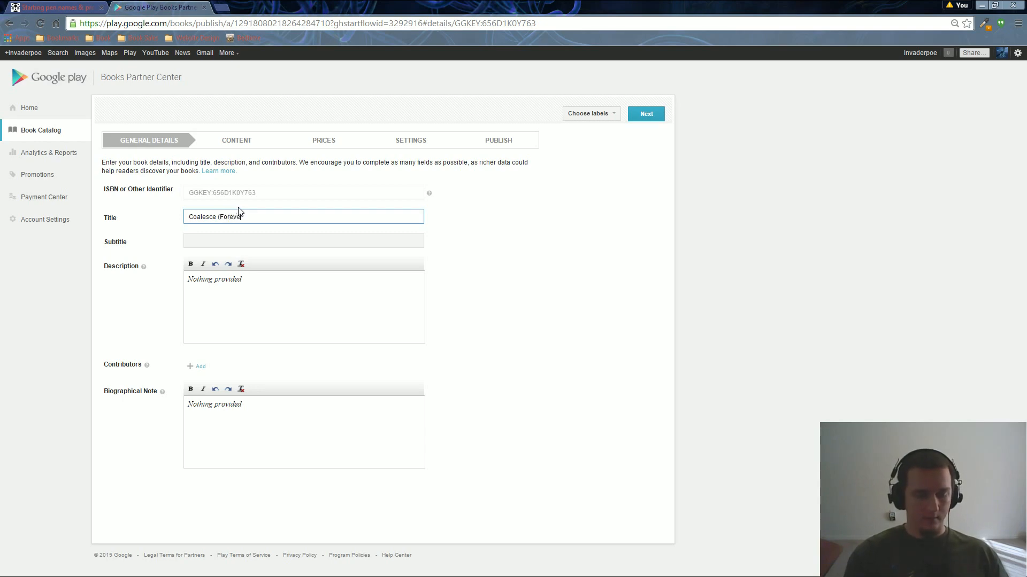
type("more, #5)")
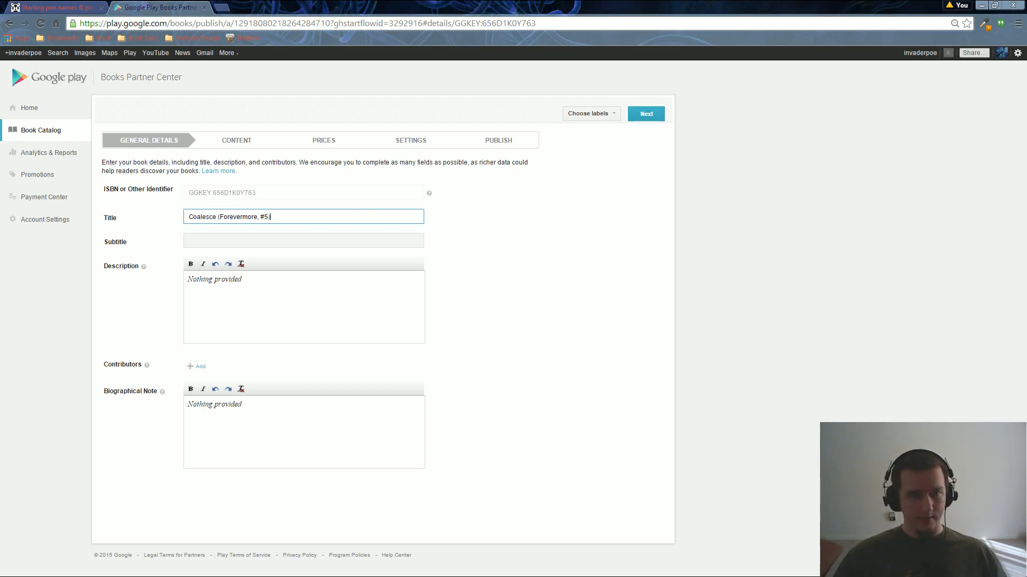
key("Tab")
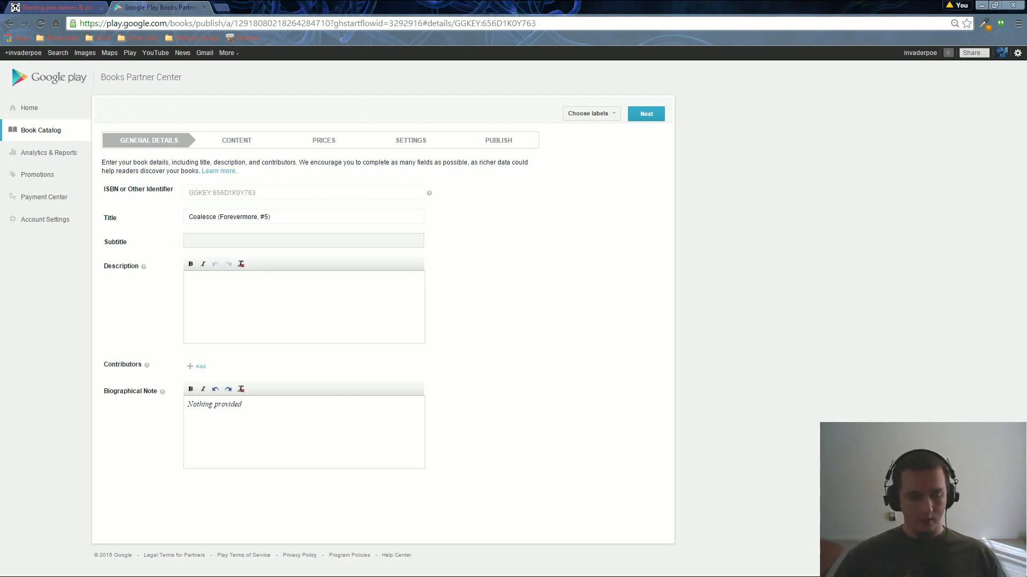
type("Descri")
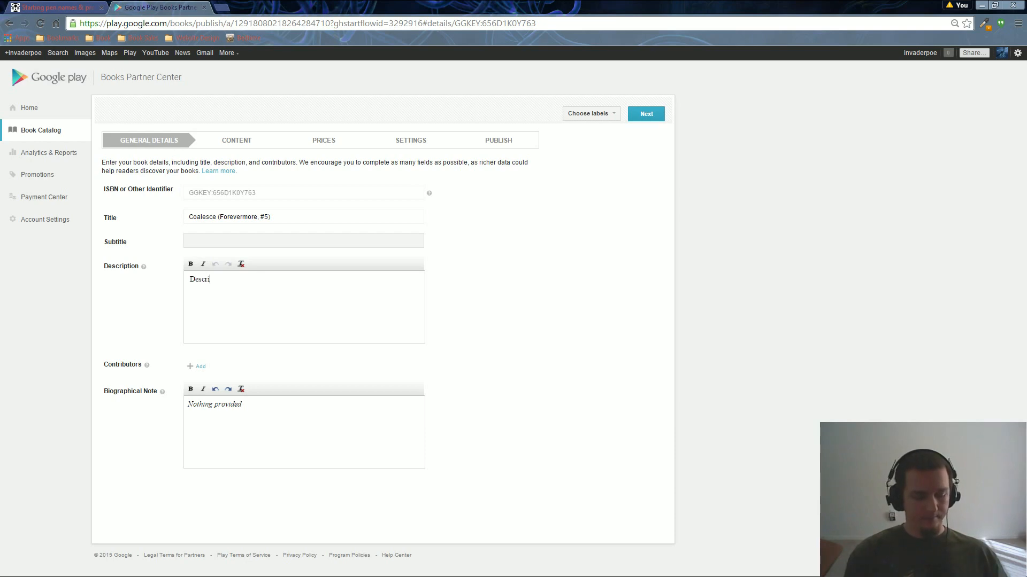
key("BackSpace")
key("BackSpace")
key("BackSpace")
key("BackSpace")
key("BackSpace")
type("Awesome ")
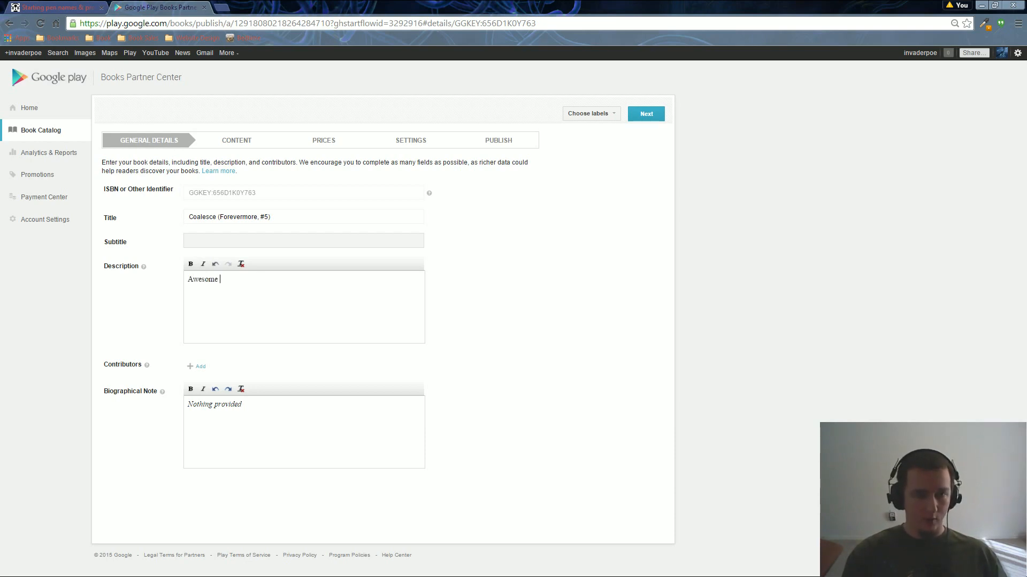
type("description ")
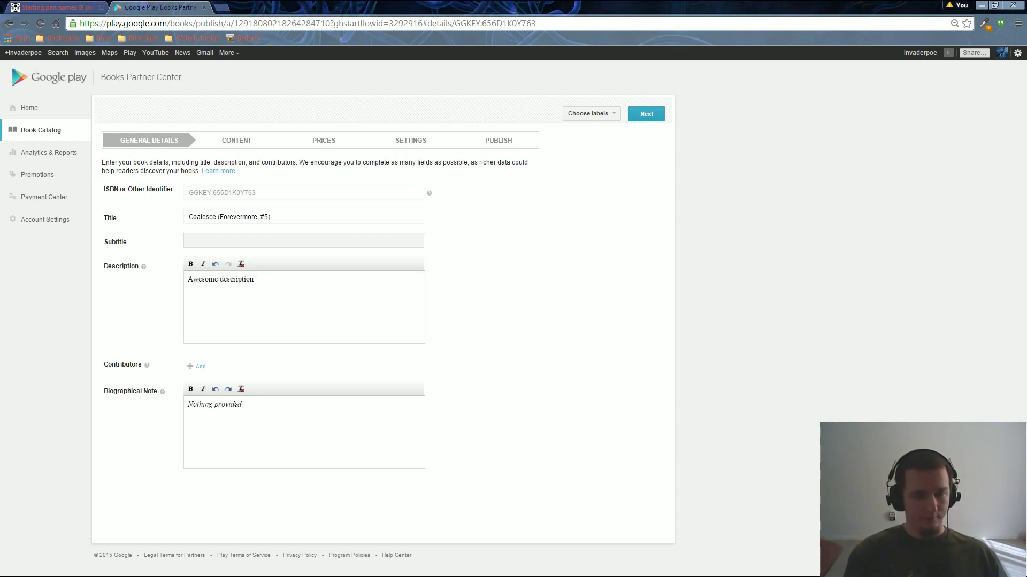
type("here.")
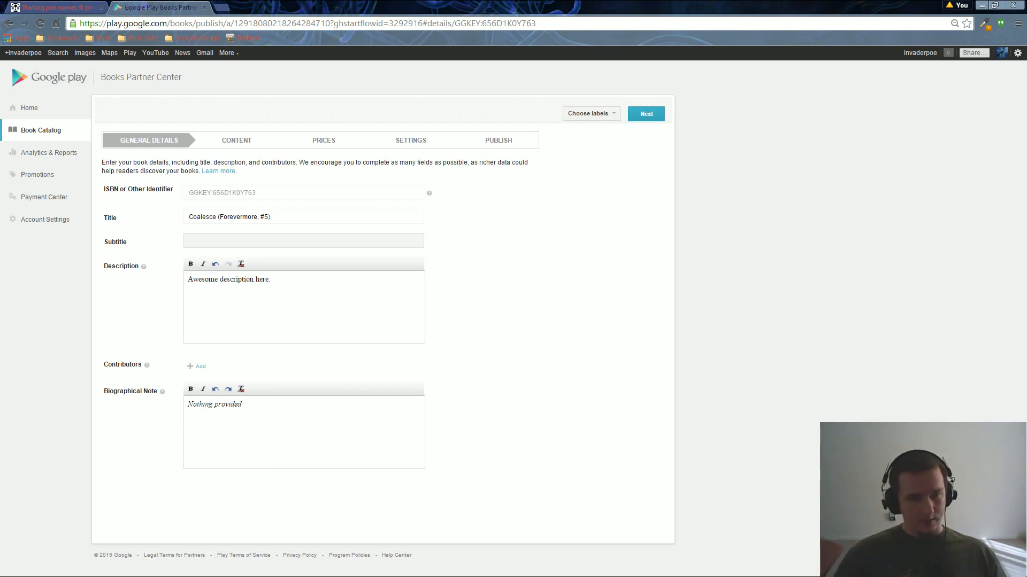
Add the author's name as an Author contributor with biographical note 'Awesome author bio.'.
left_click(198, 367)
left_click(254, 363)
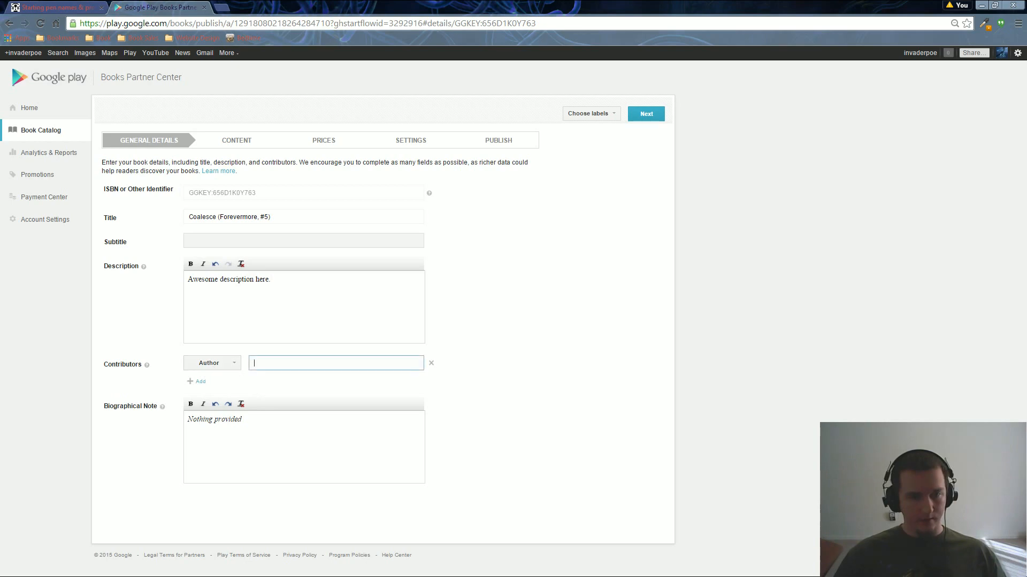
type("ka")
key("BackSpace")
key("BackSpace")
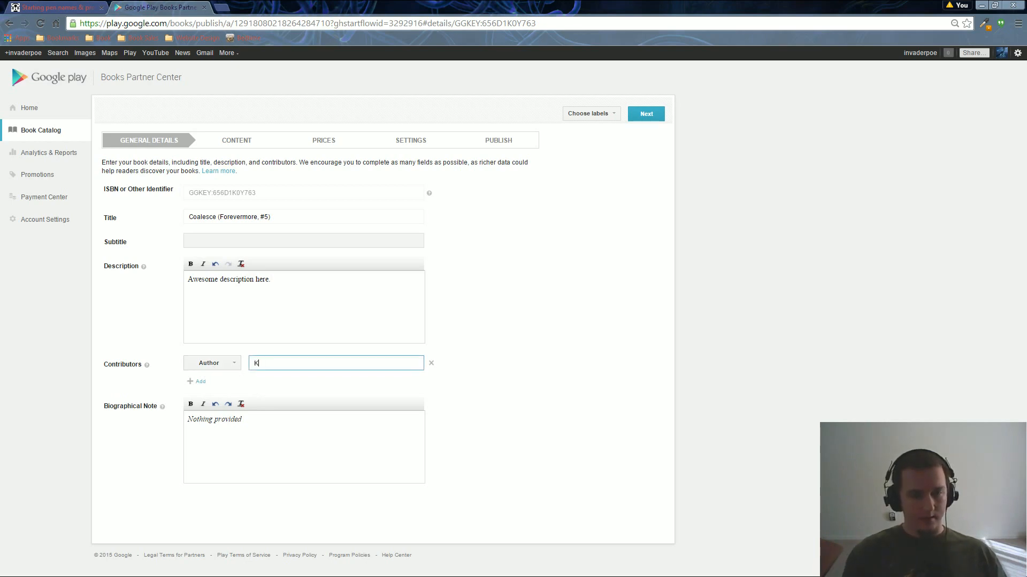
type("K.A. Poe")
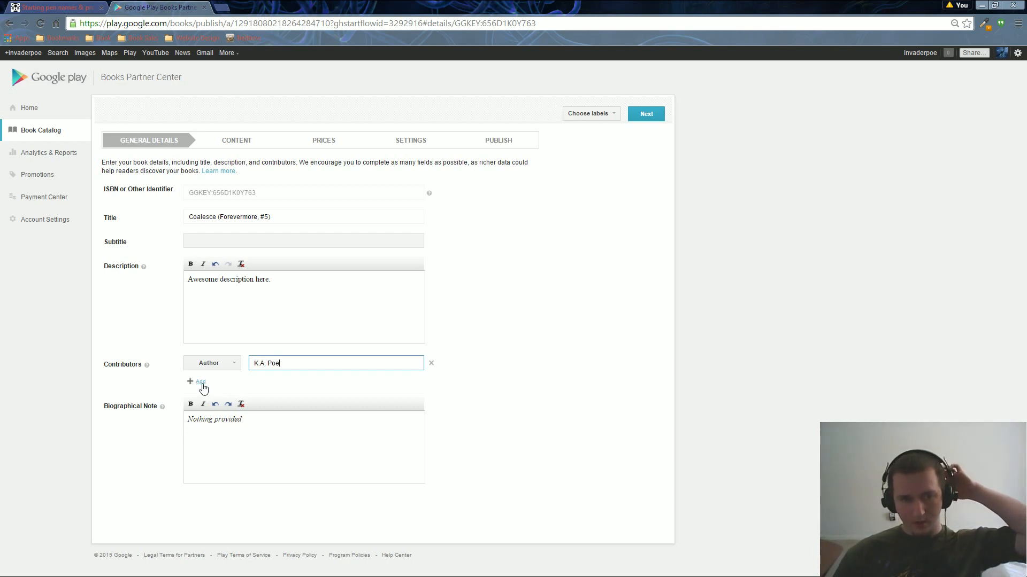
left_click(231, 366)
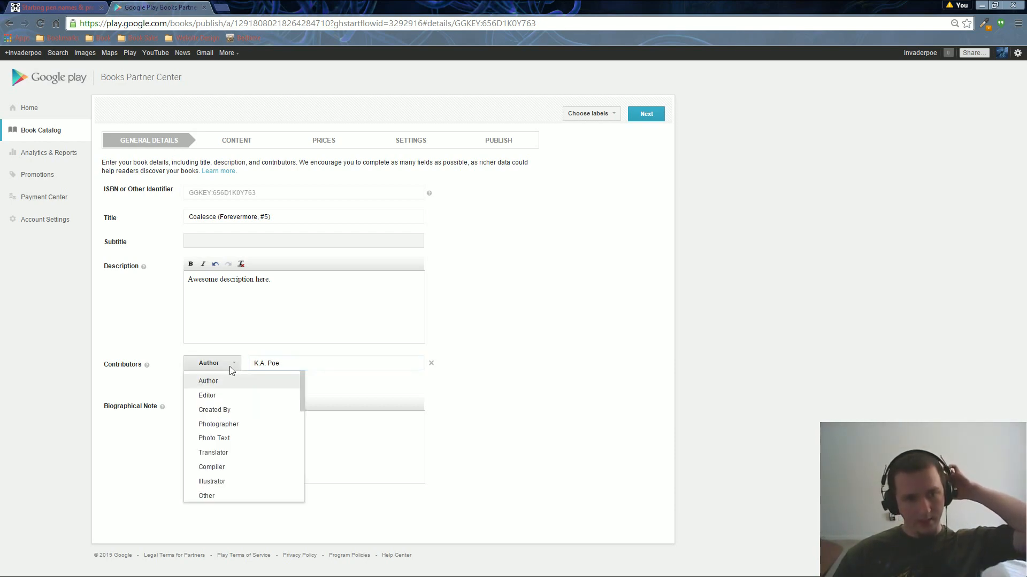
left_click(230, 364)
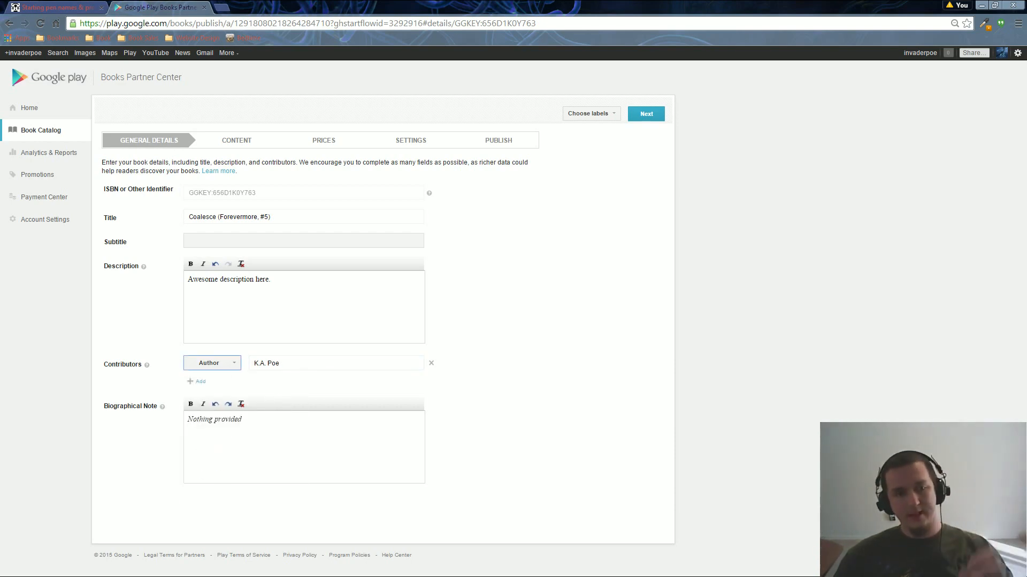
left_click(264, 416)
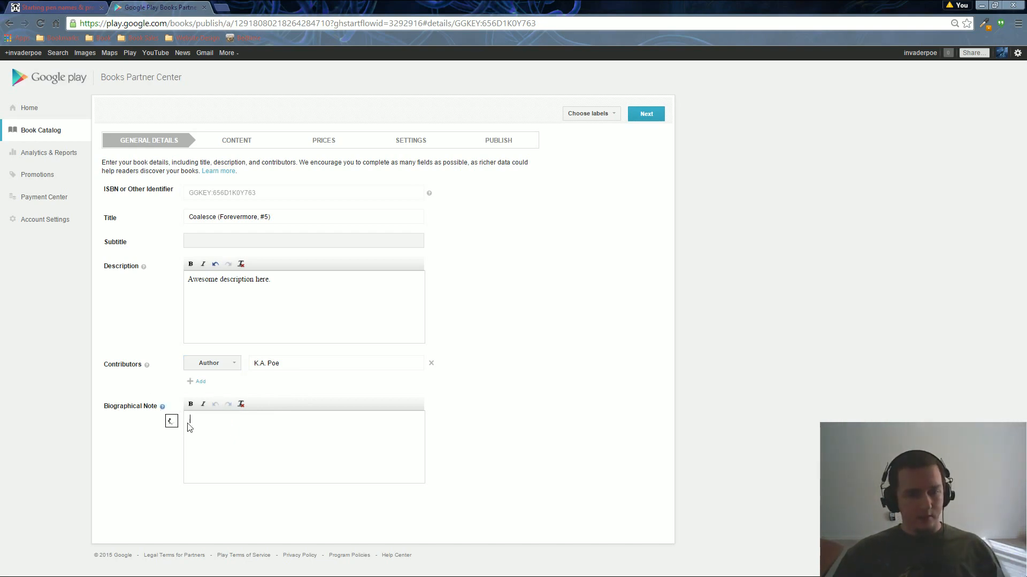
type("Awesome author bio.")
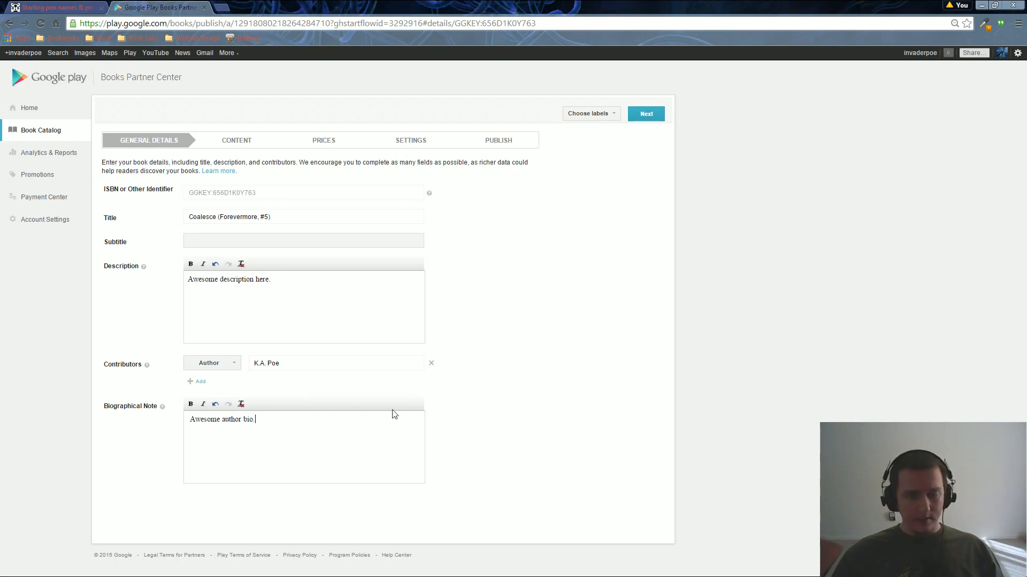
left_click(647, 116)
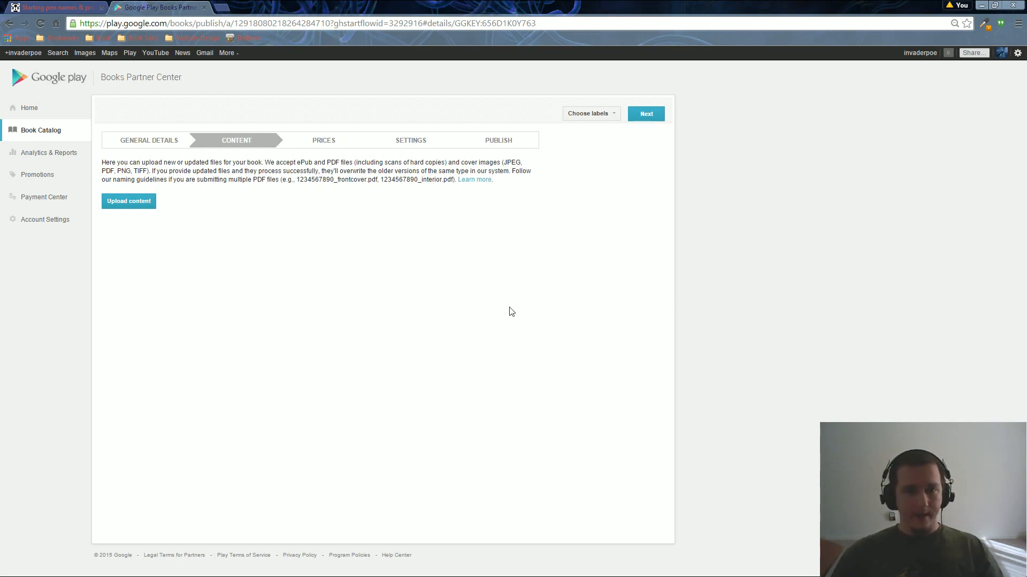
Minimize the Chrome window to reveal the desktop.
mouse_move(539, 566)
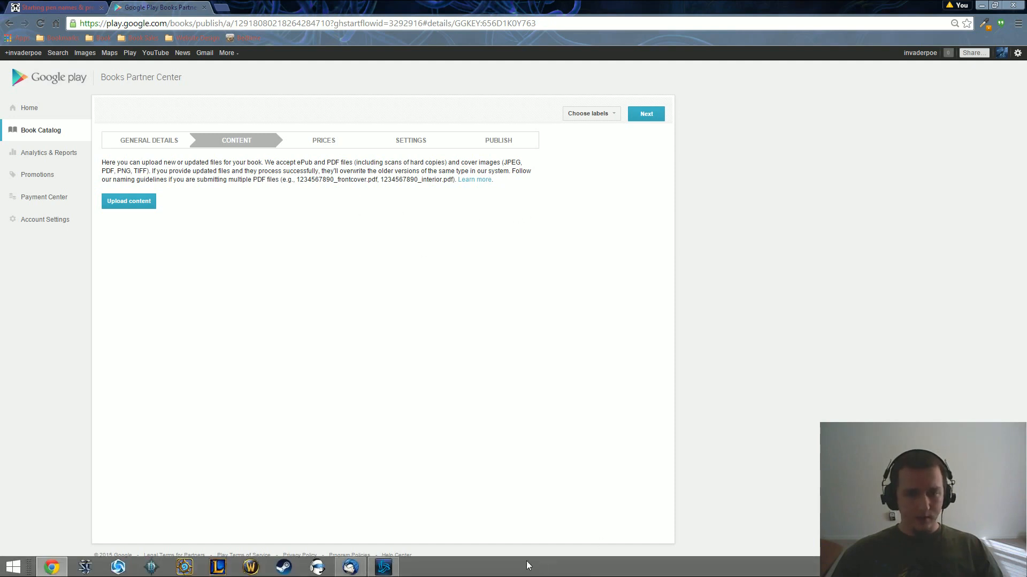
left_click(983, 6)
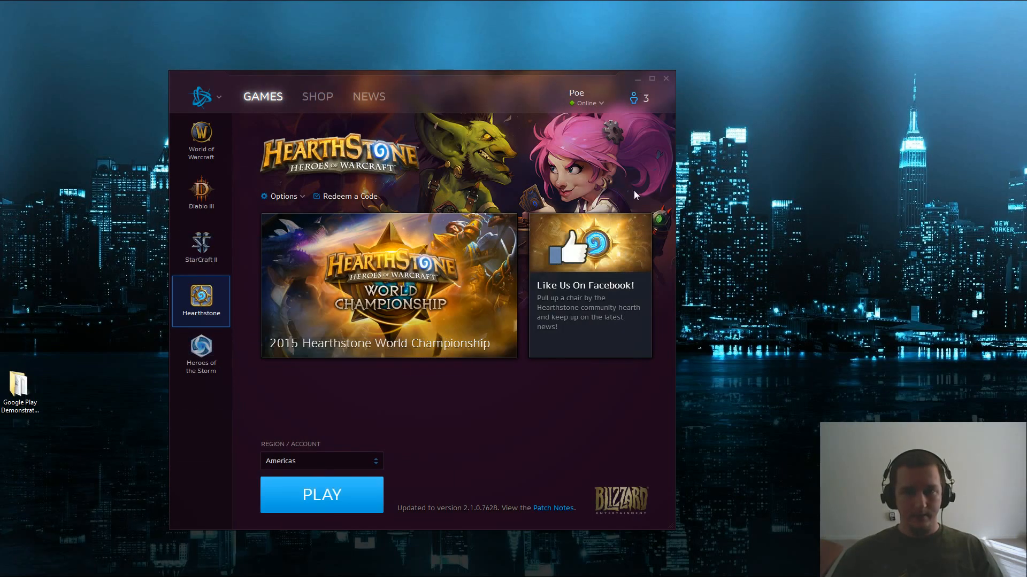
Minimize the game launcher and open the Google Play Demonstration desktop folder.
left_click(638, 79)
mouse_move(611, 570)
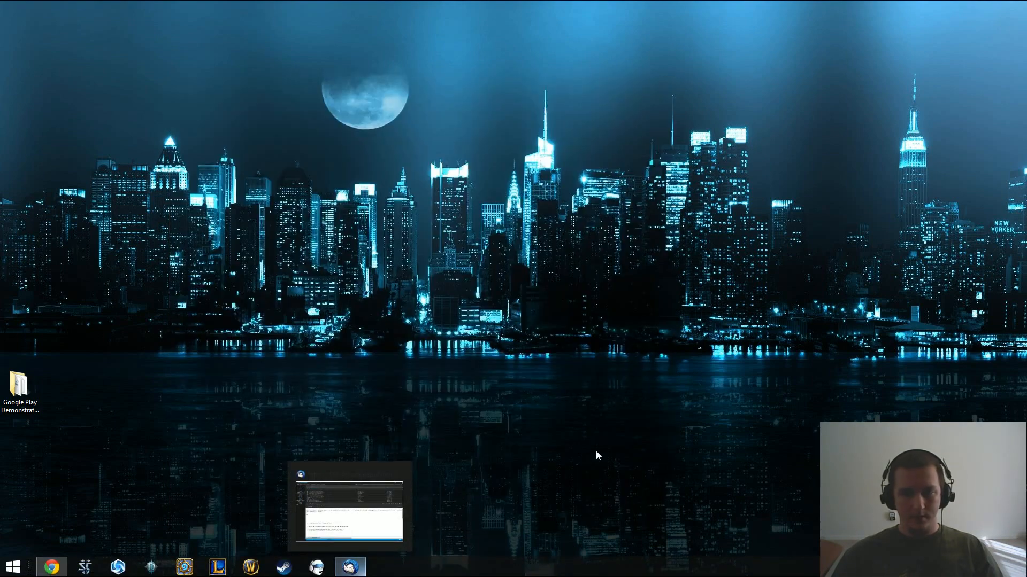
double_click(34, 412)
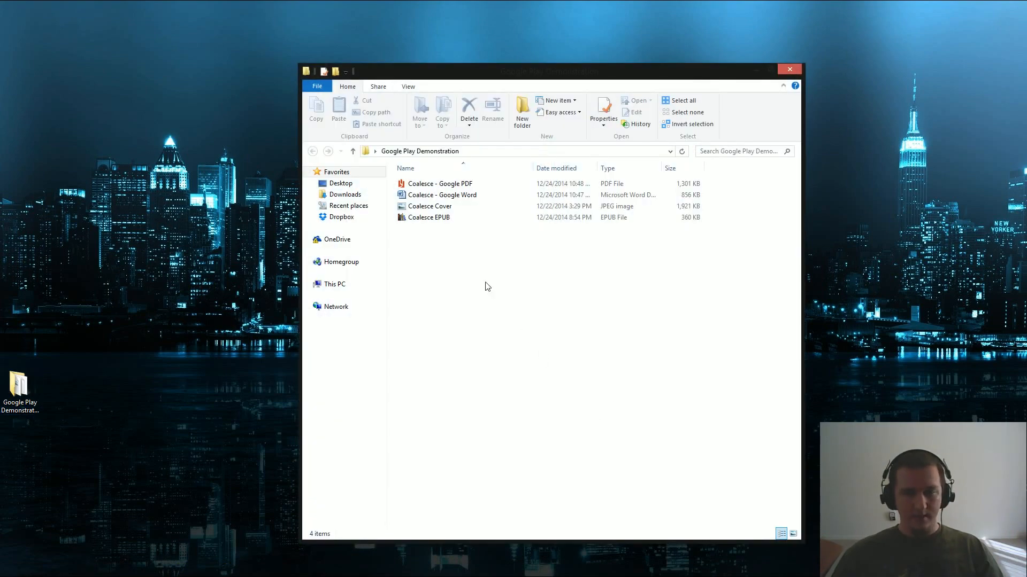
Open the Coalesce - Google Word document from among the four Coalesce files.
left_click_drag(557, 324, 418, 180)
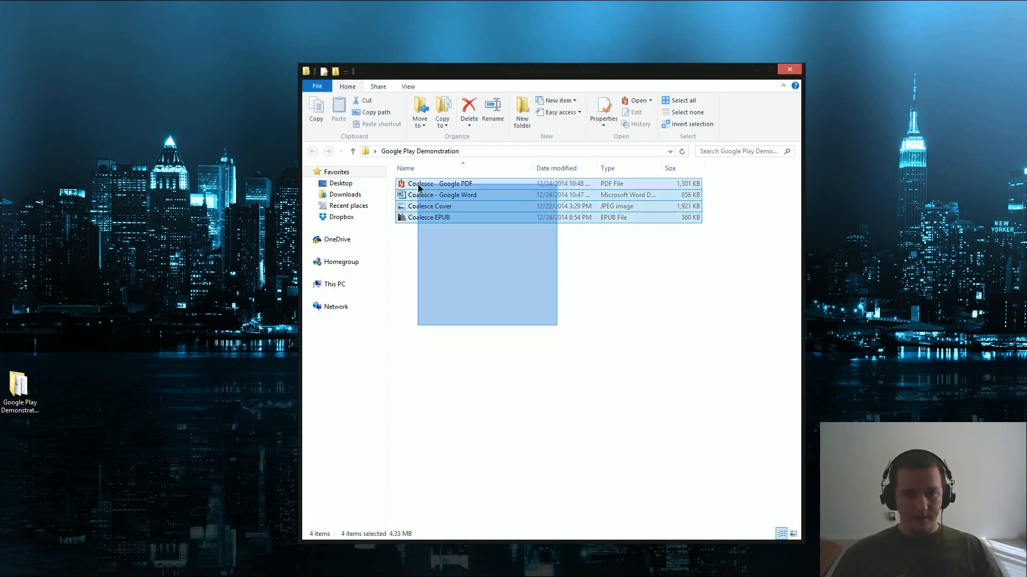
left_click(432, 278)
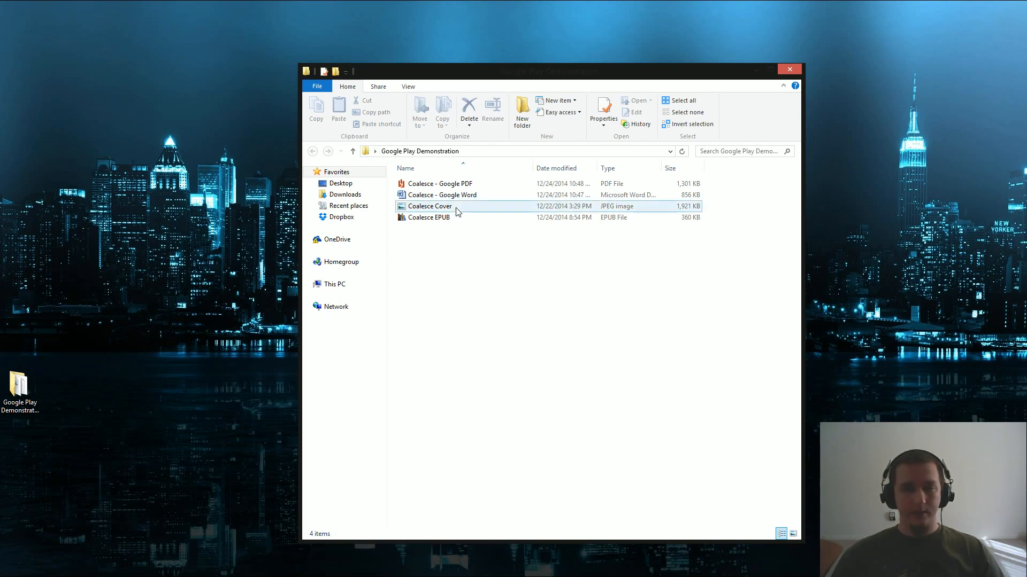
left_click(453, 184)
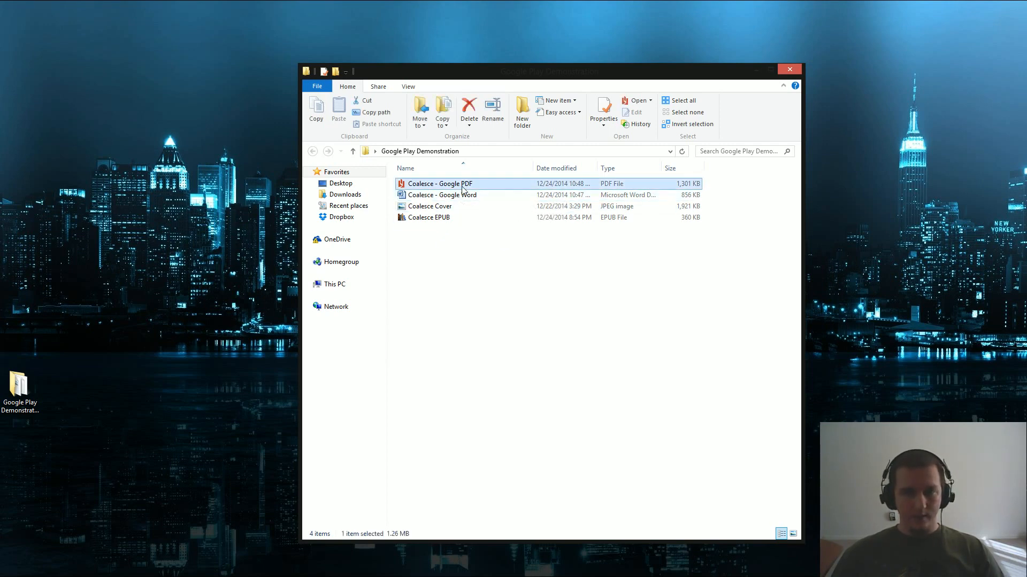
left_click(436, 207)
left_click(437, 197)
double_click(437, 198)
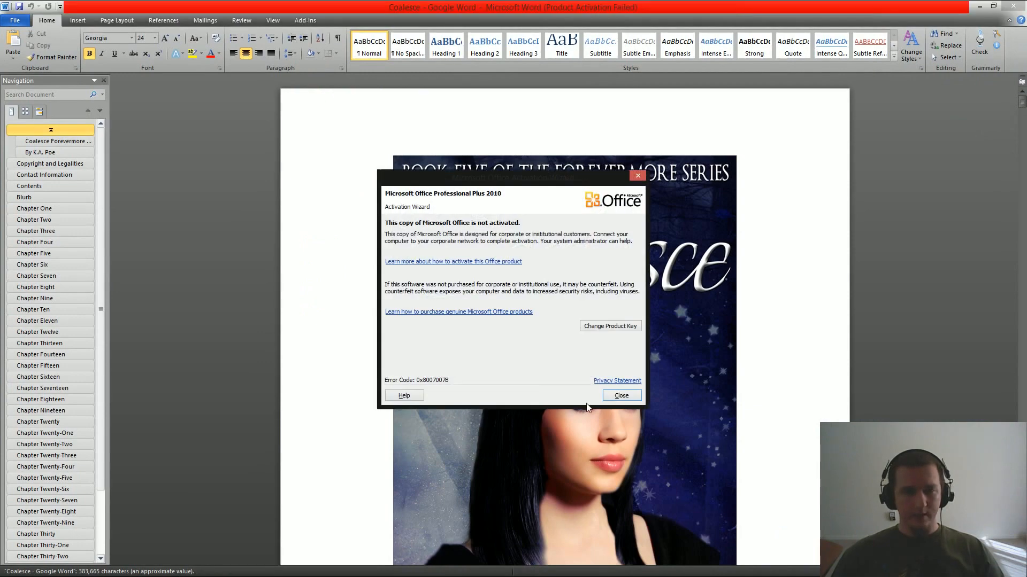
Dismiss the Office activation notice and look over the Coalesce cover image at the document's start.
left_click(620, 394)
scroll(299, 389, "down", 3)
scroll(298, 389, "up", 3)
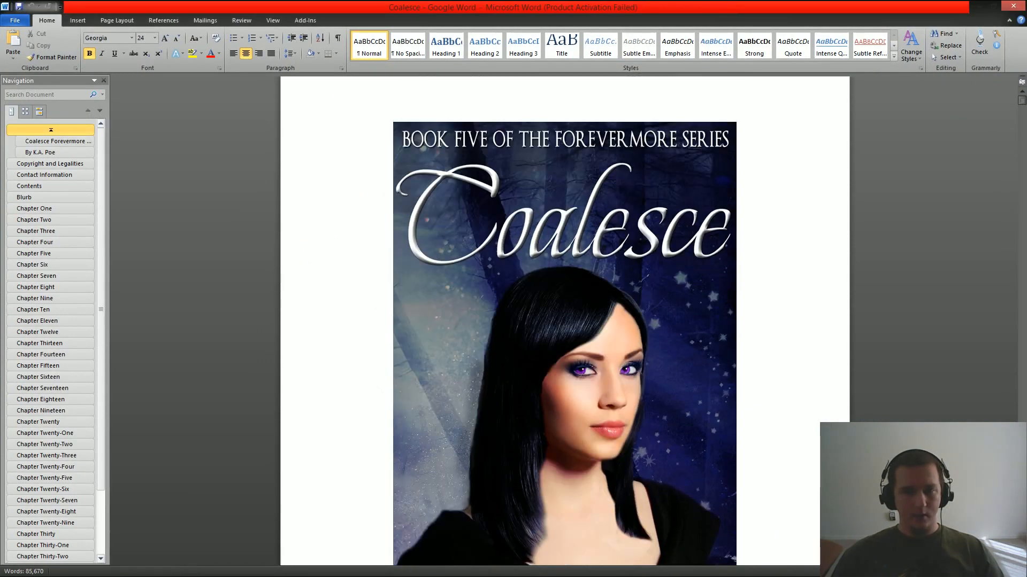
scroll(298, 390, "down", 3)
scroll(299, 390, "down", 6)
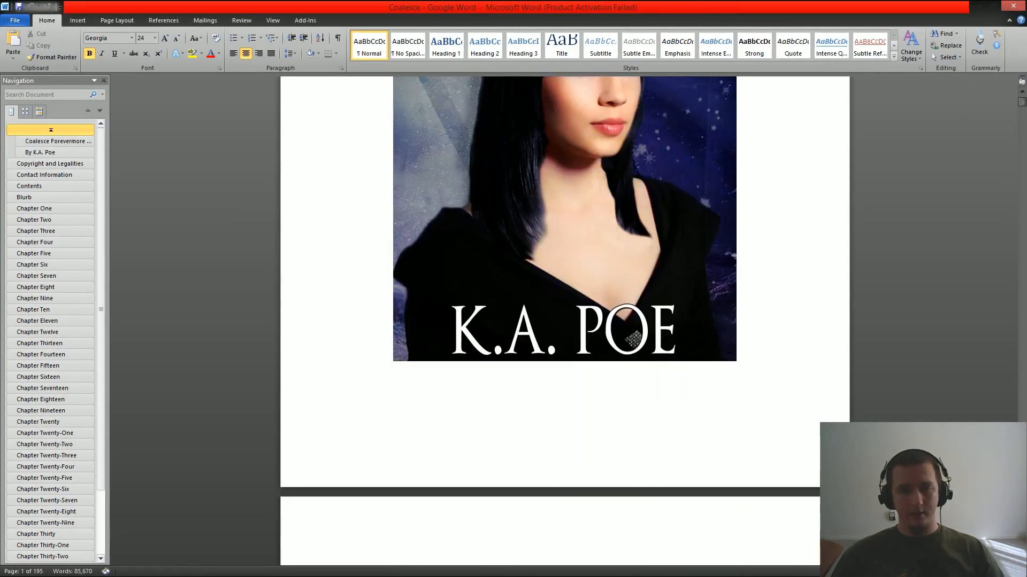
scroll(299, 389, "up", 7)
scroll(565, 321, "up", 1)
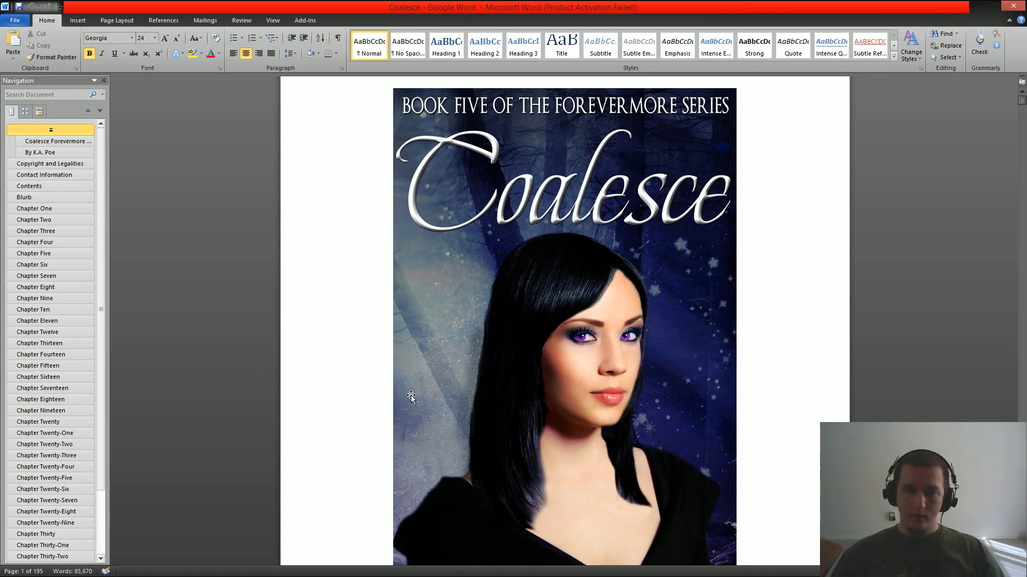
scroll(422, 390, "up", 1)
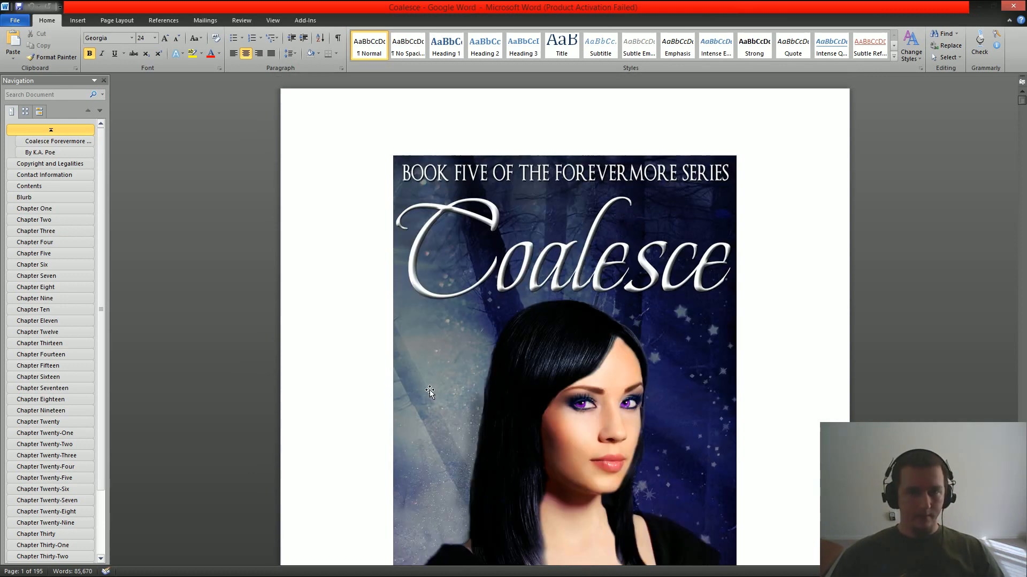
left_click(16, 21)
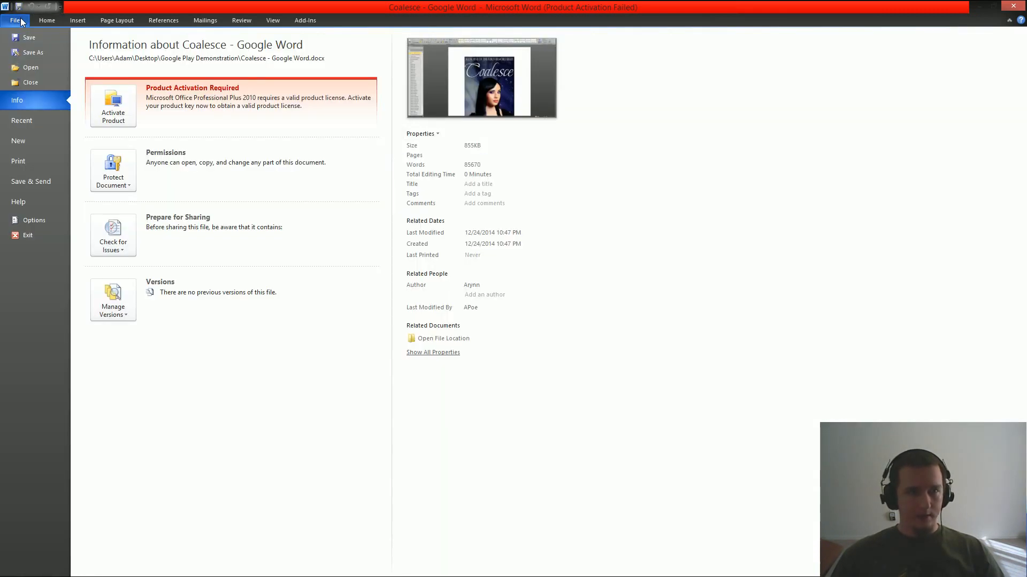
Briefly open Save As, cancel it, and return to the File Info view.
left_click(32, 53)
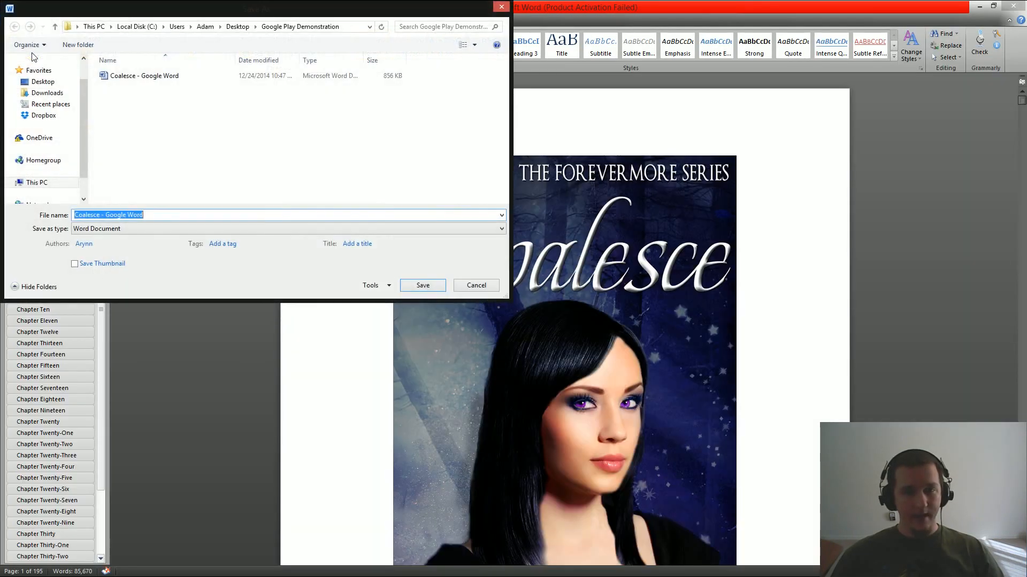
left_click(458, 289)
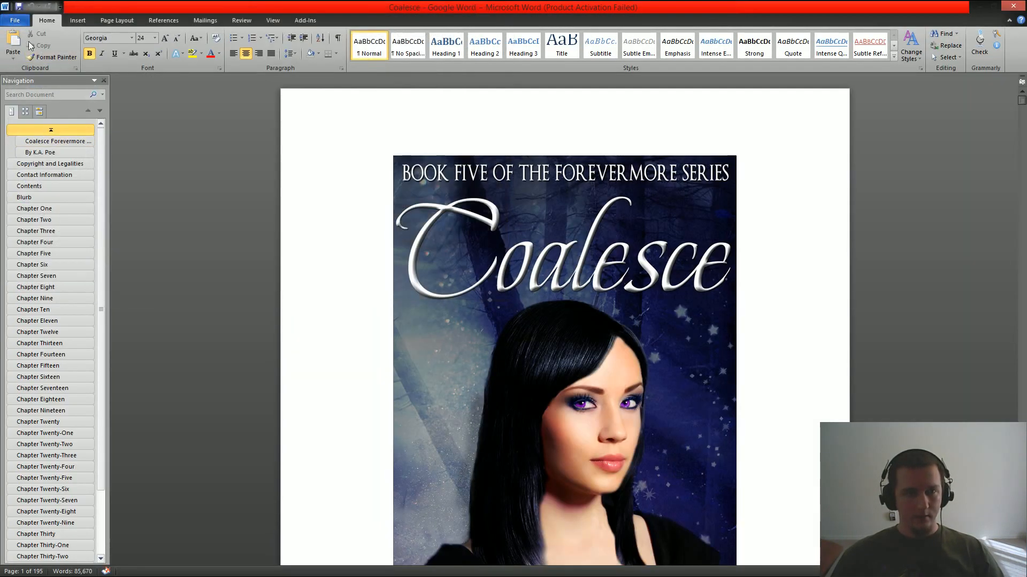
left_click(15, 20)
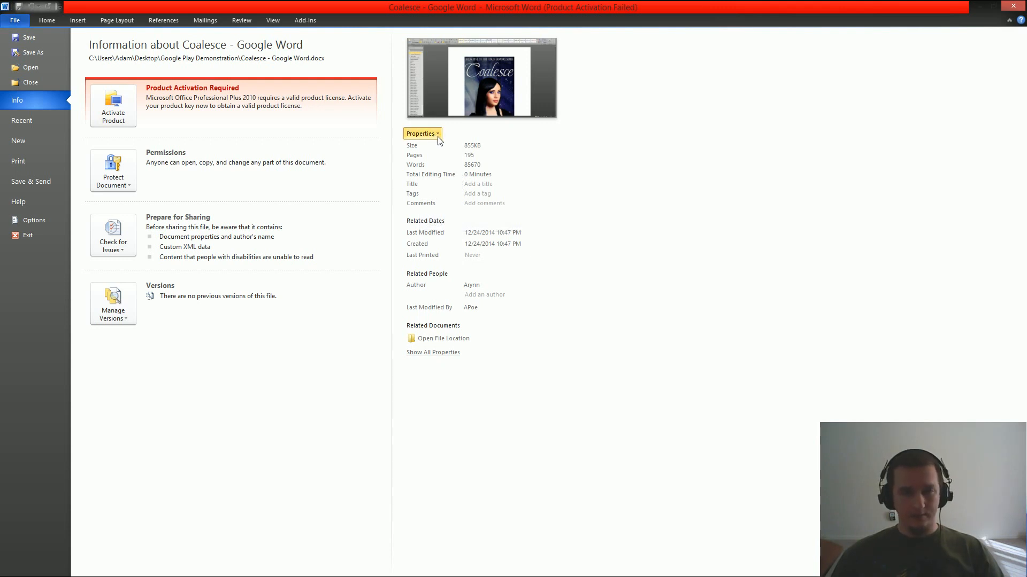
Review the General, Summary and Statistics tabs in Advanced Properties, then close them unchanged.
left_click(439, 137)
left_click(437, 184)
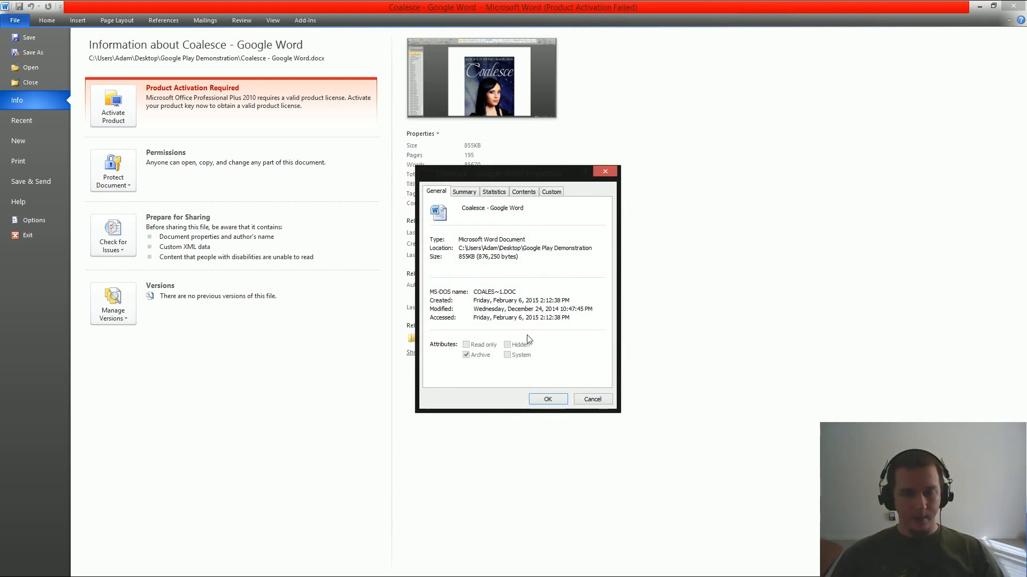
left_click(463, 192)
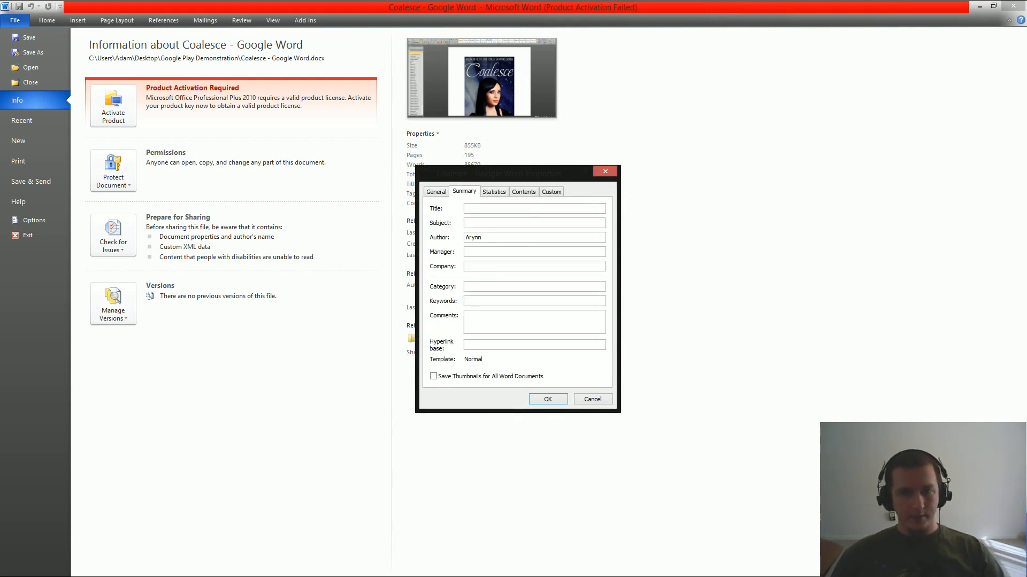
key("Tab")
key("Tab")
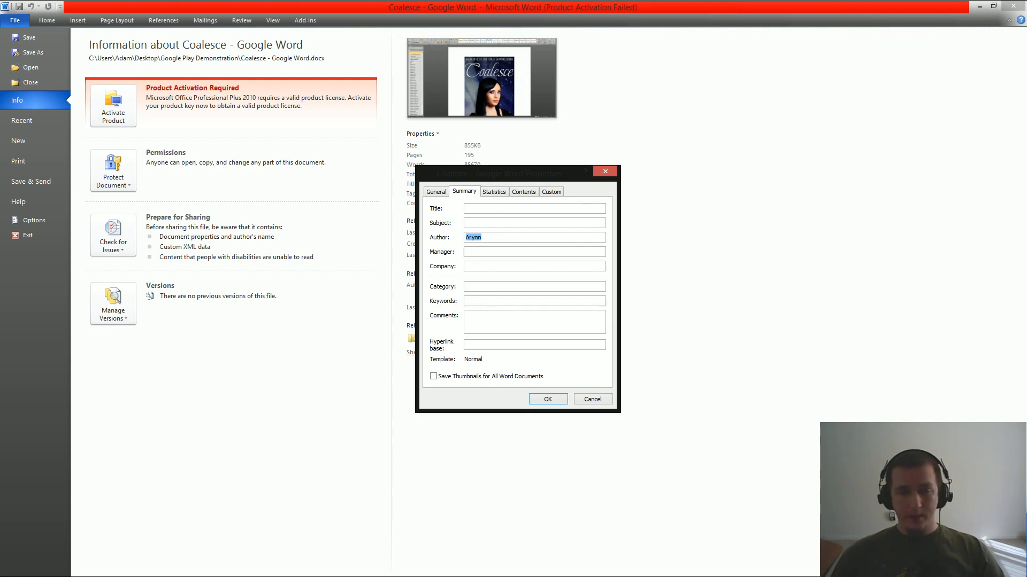
left_click(494, 194)
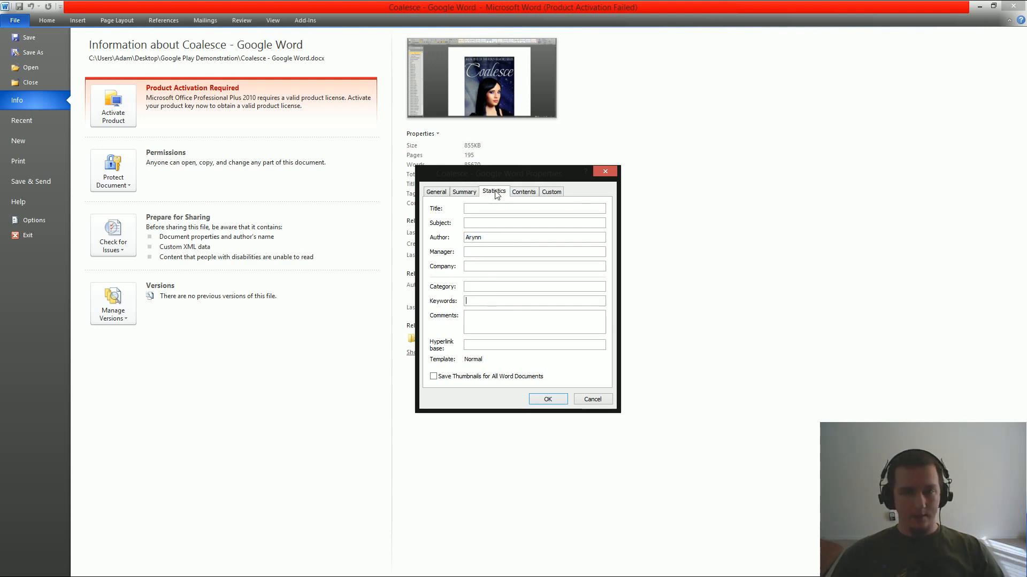
left_click(521, 193)
left_click(465, 192)
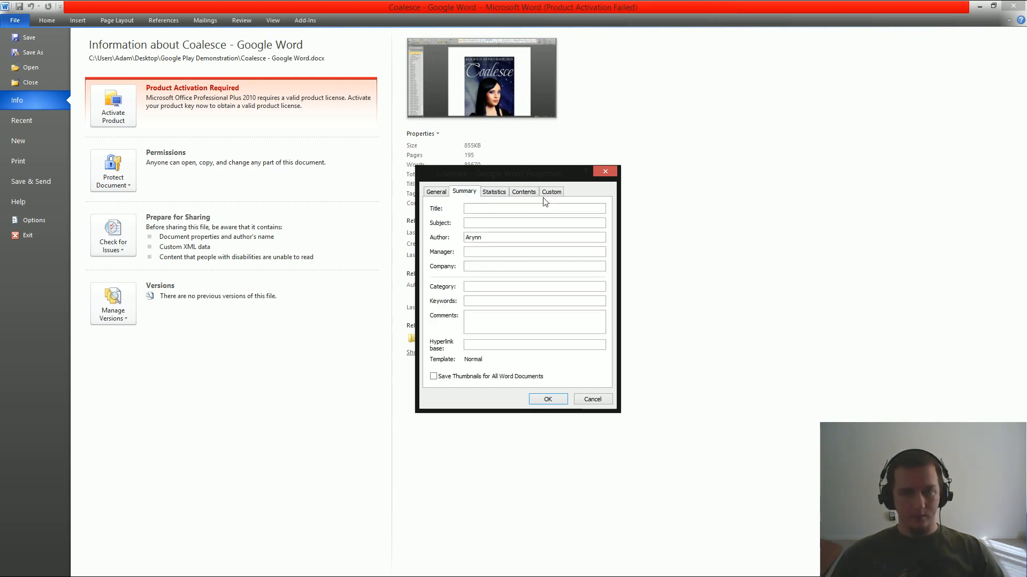
left_click(438, 192)
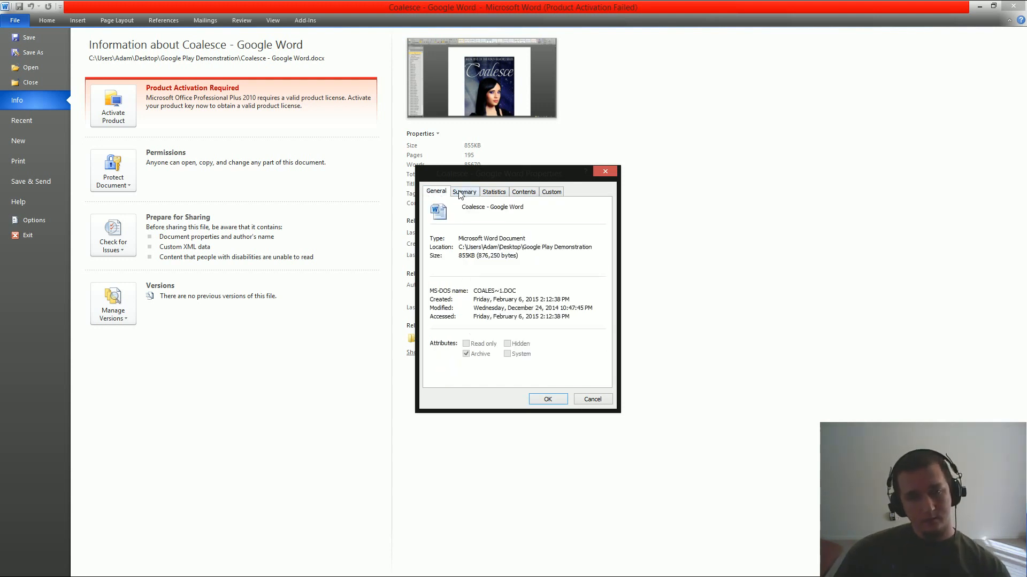
left_click(460, 195)
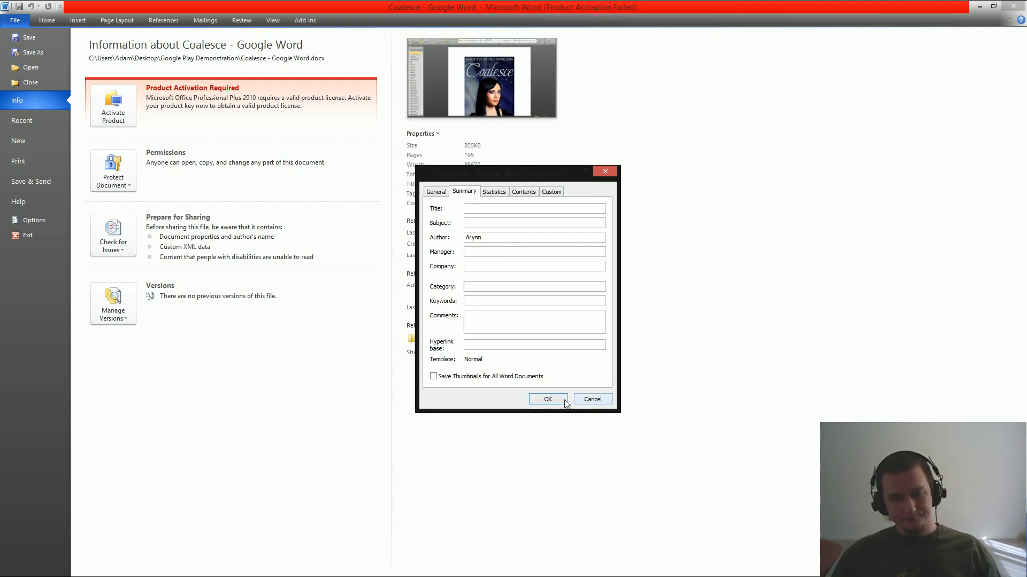
left_click(585, 402)
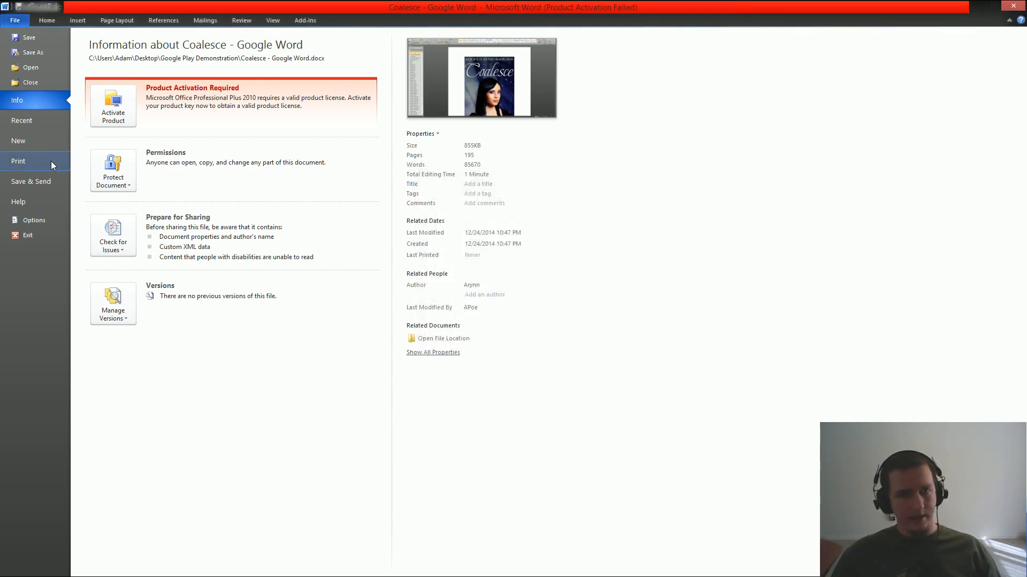
left_click(32, 54)
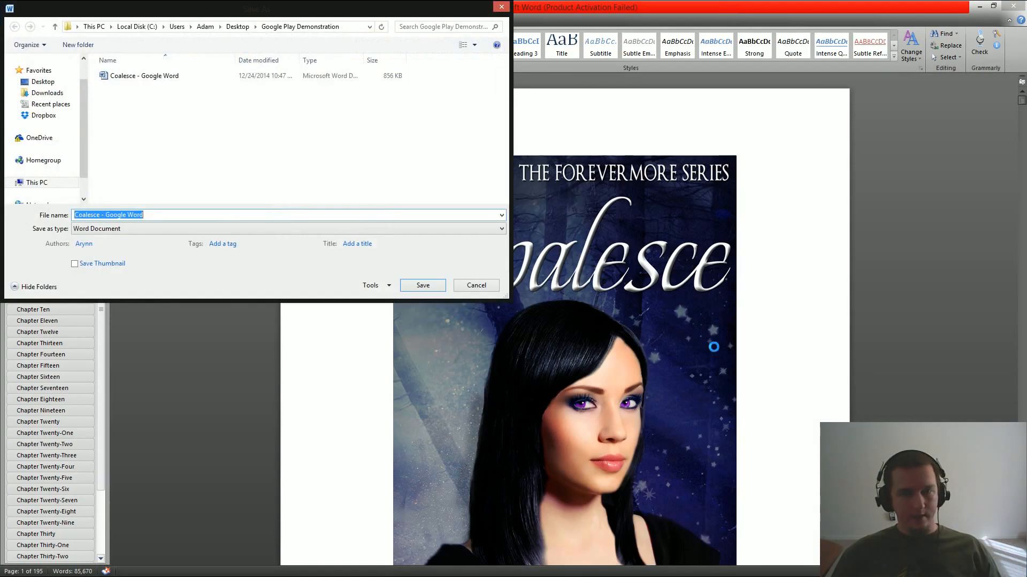
Check the Save as type list, cancel Save As, and close Word without saving.
left_click(129, 229)
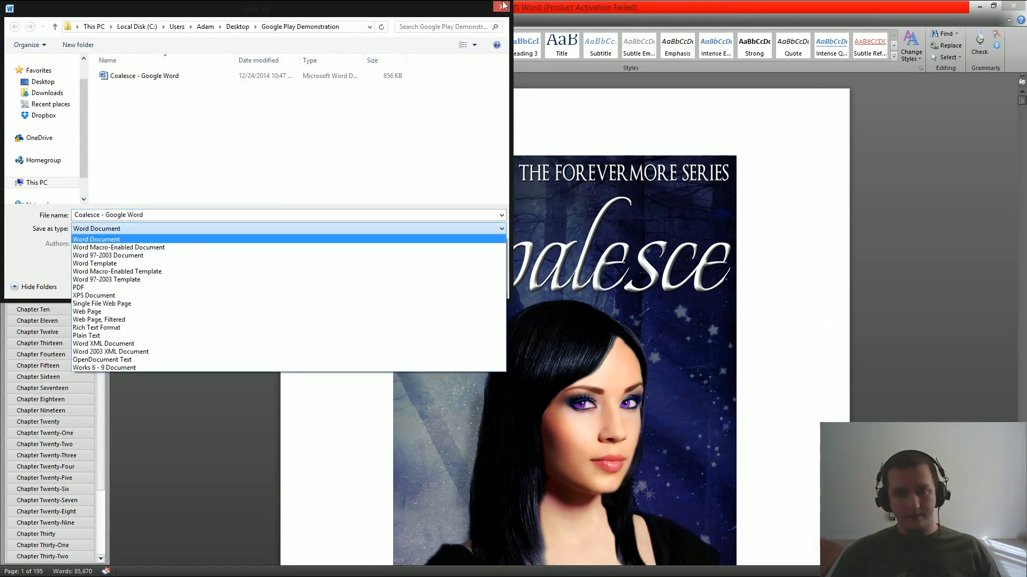
left_click(463, 8)
left_click(501, 6)
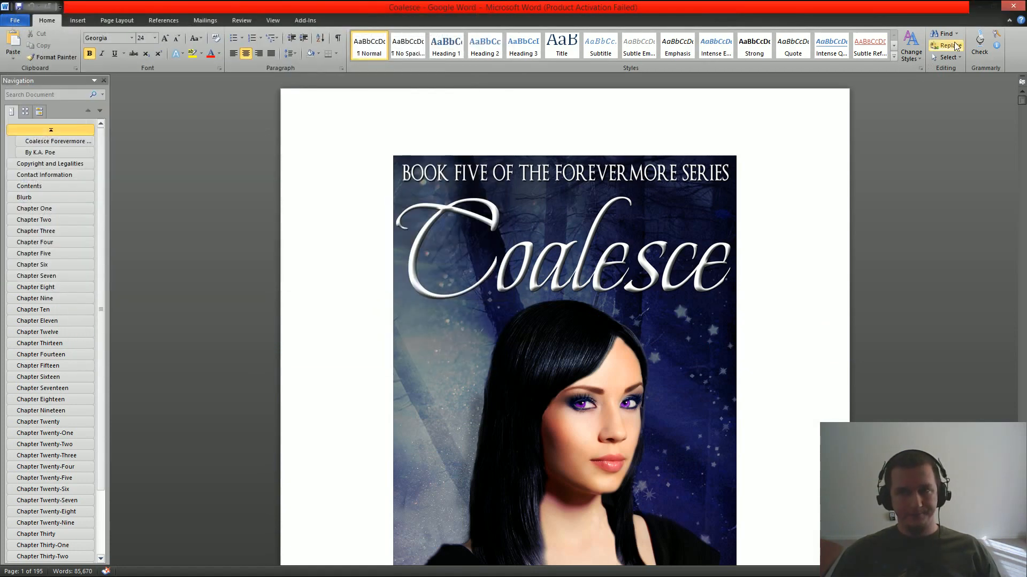
left_click(1013, 7)
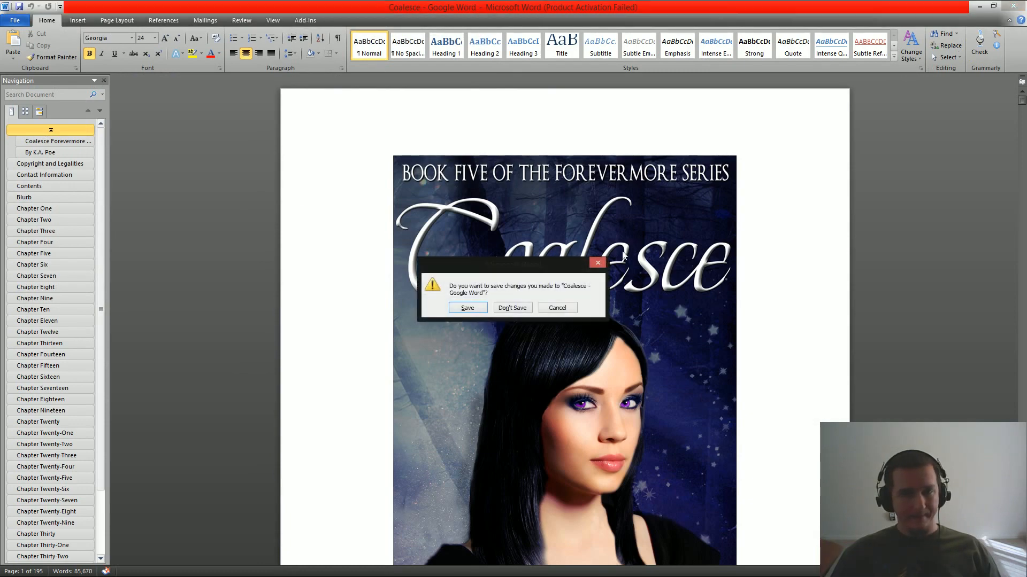
left_click(520, 308)
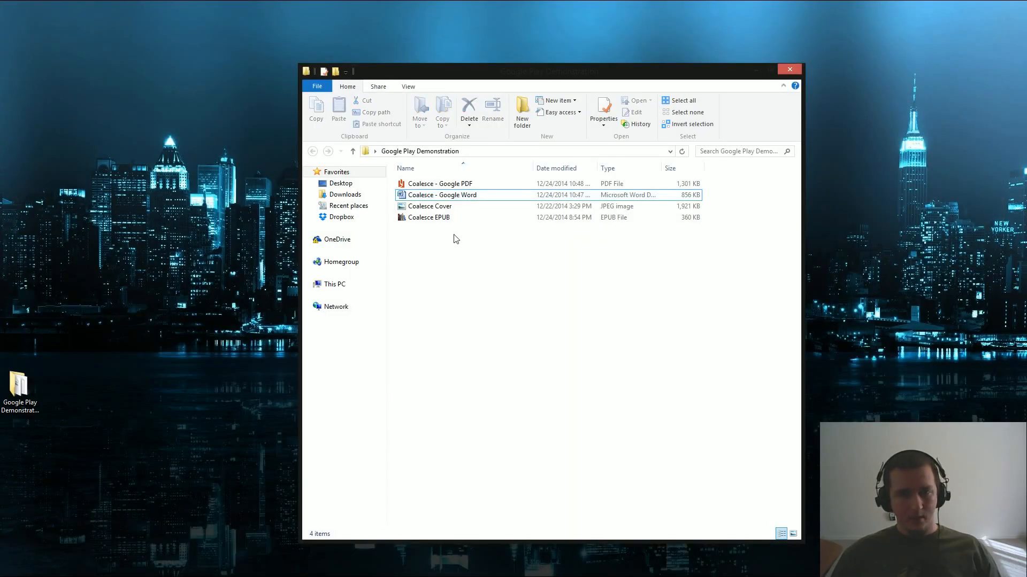
Select the Coalesce EPUB, PDF and cover files, then close the Google Play Demonstration folder.
left_click(430, 221)
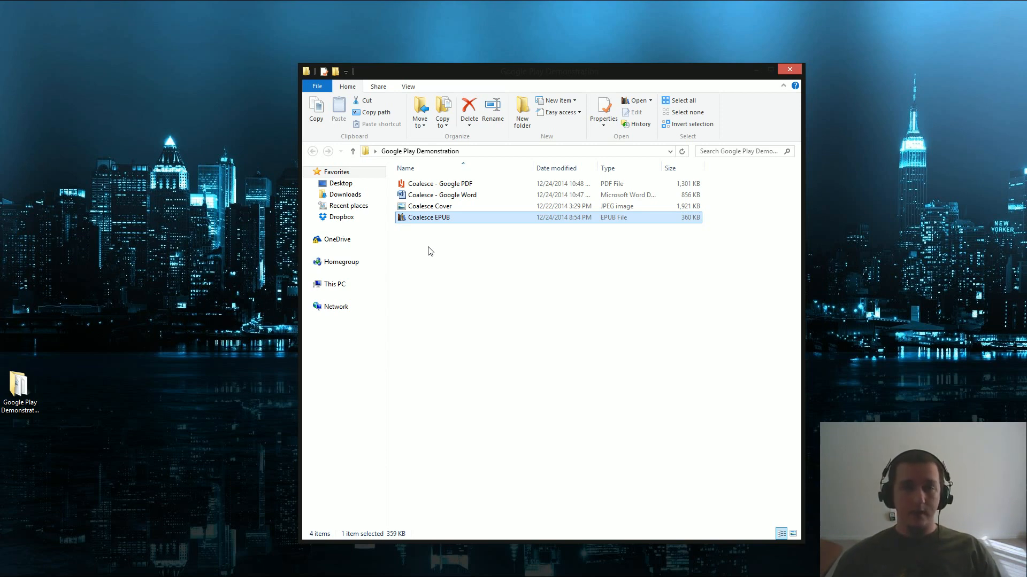
left_click(457, 187)
left_click(594, 300)
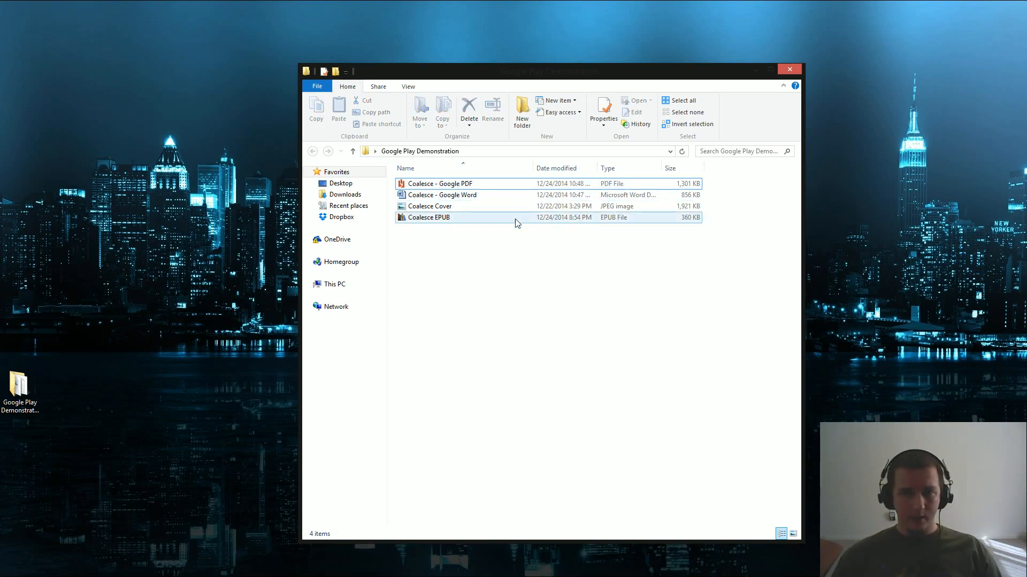
left_click(471, 205)
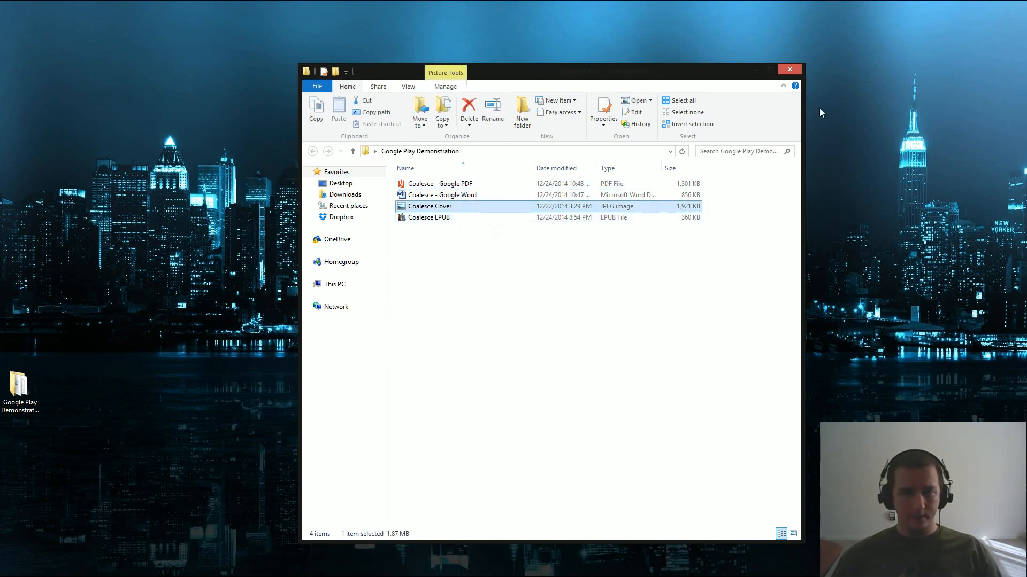
left_click(786, 70)
Return to Partner Center and start choosing files in the Upload content dialog.
mouse_move(215, 572)
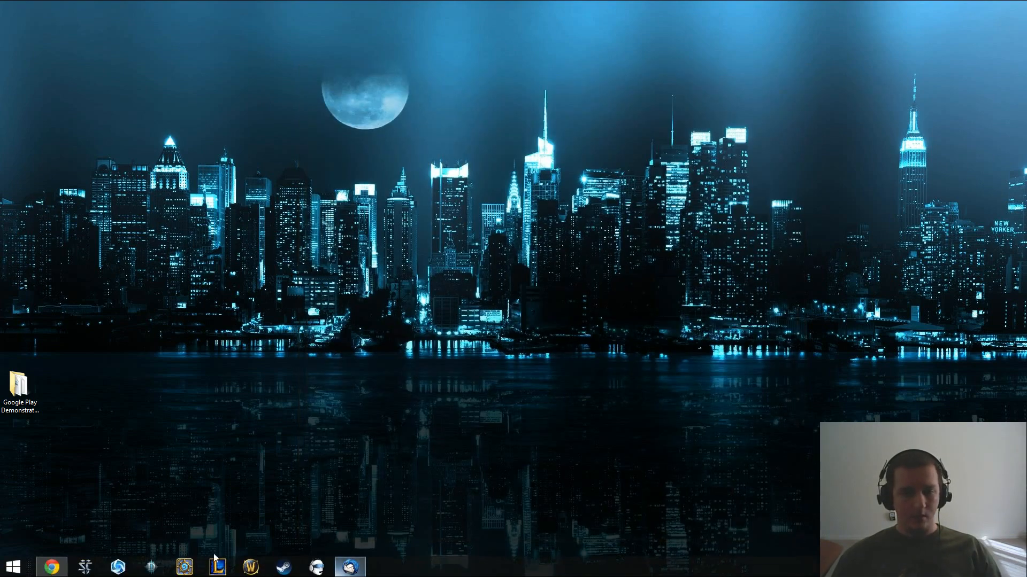
left_click(51, 567)
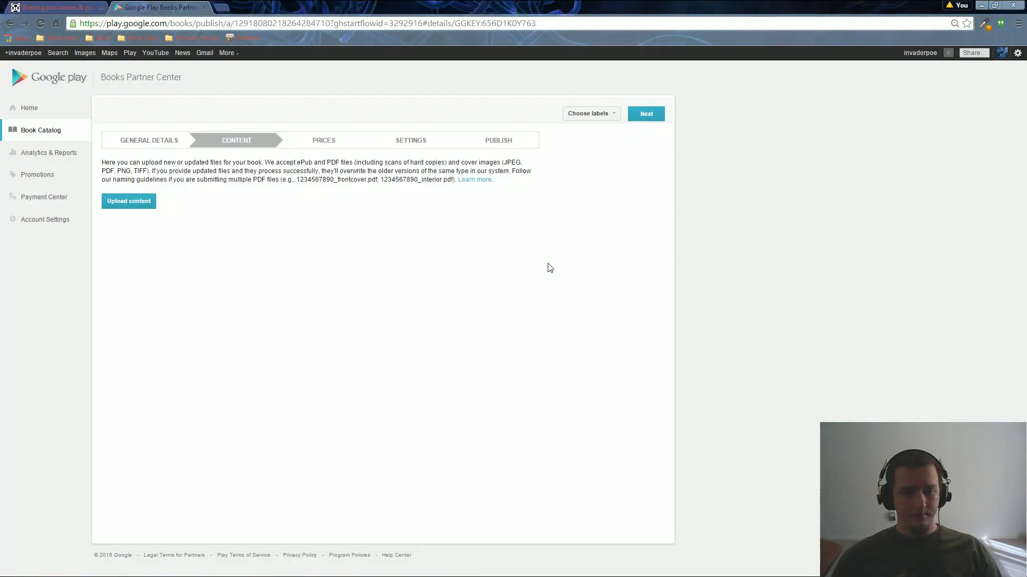
left_click(143, 201)
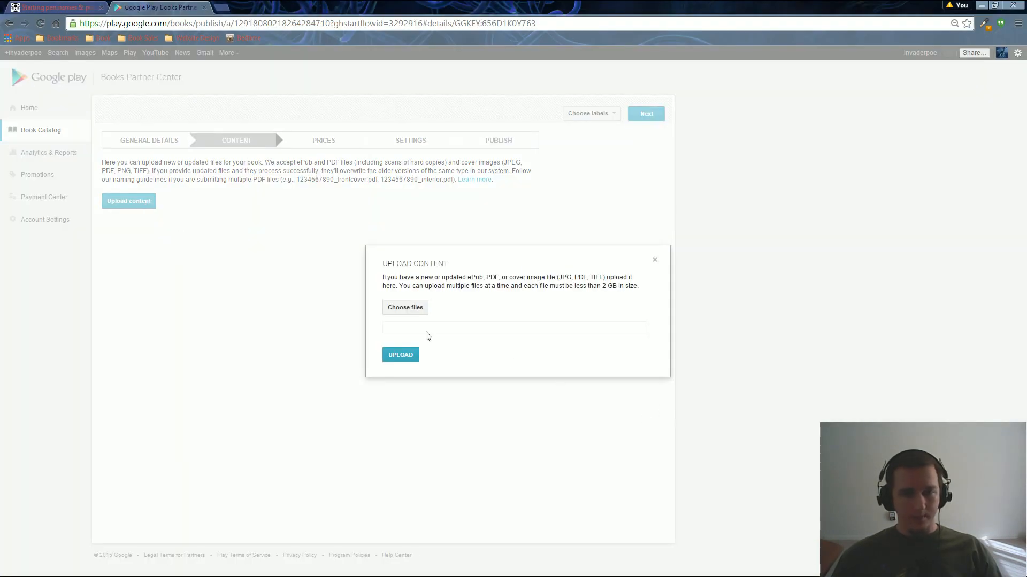
left_click(405, 308)
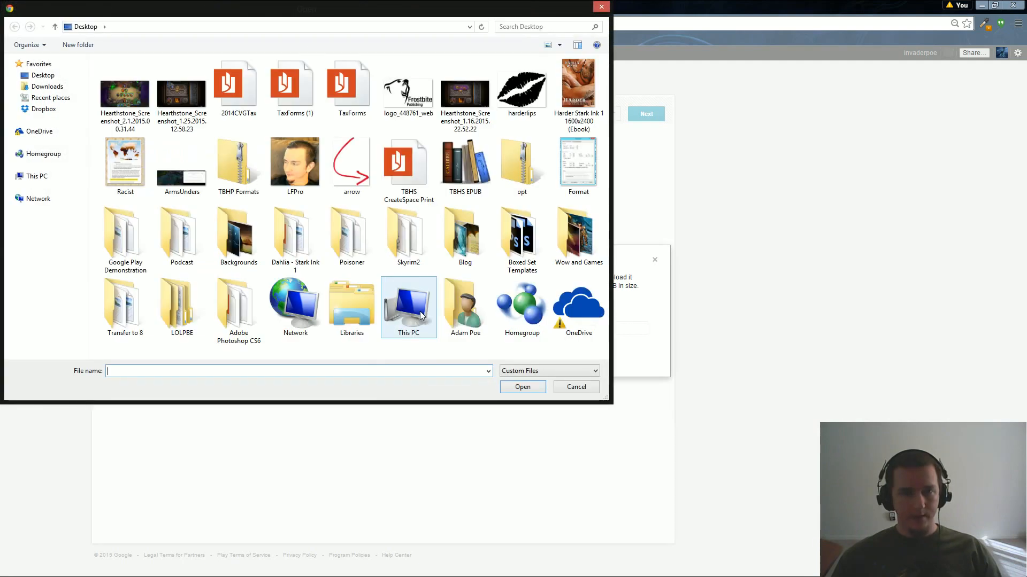
Browse to Desktop > Google Play Demonstration, marquee-select the three Coalesce files, then cancel.
left_click(39, 78)
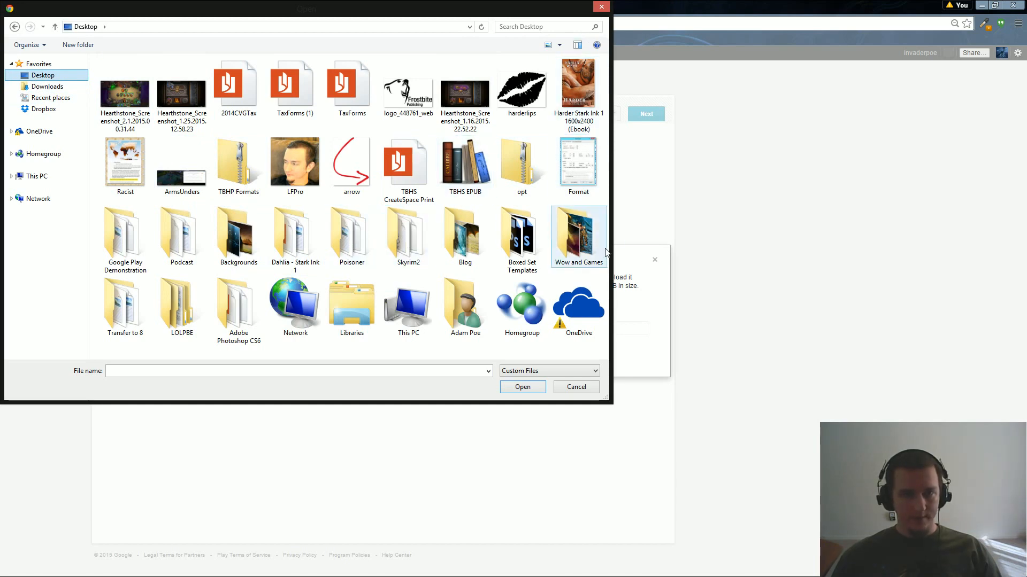
left_click(411, 376)
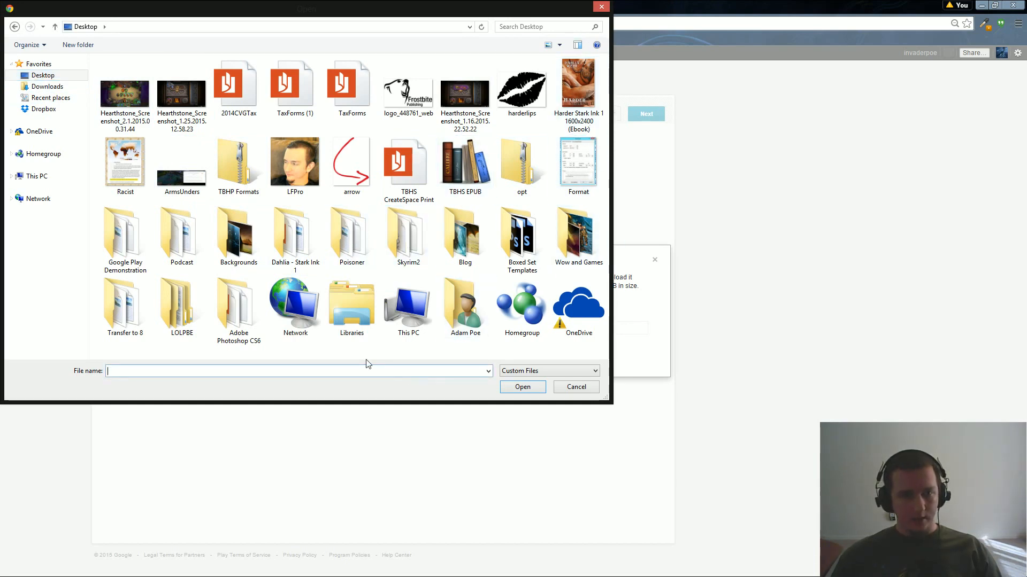
double_click(124, 241)
left_click_drag(210, 181, 117, 80)
left_click_drag(260, 175, 125, 78)
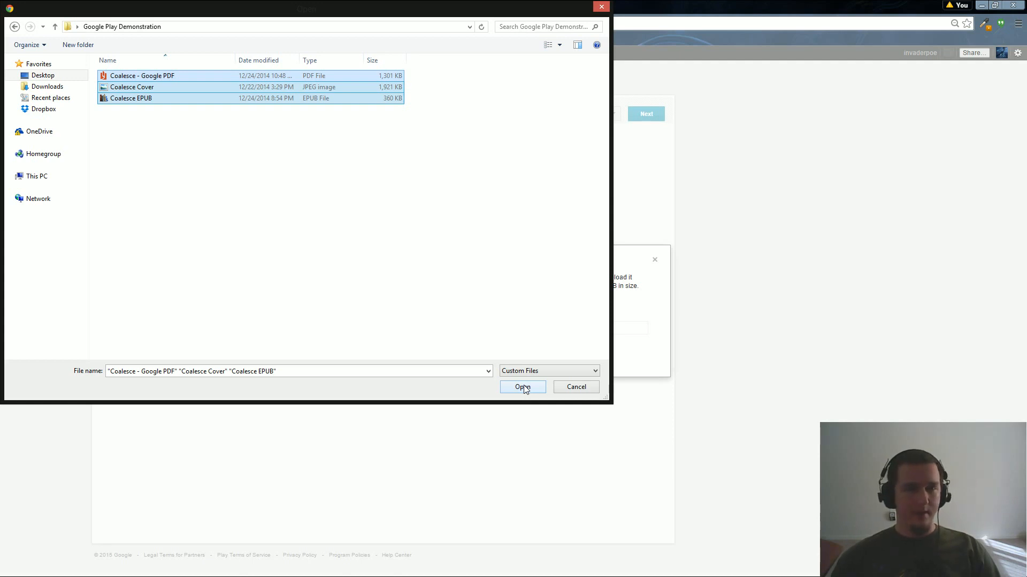
left_click(344, 231)
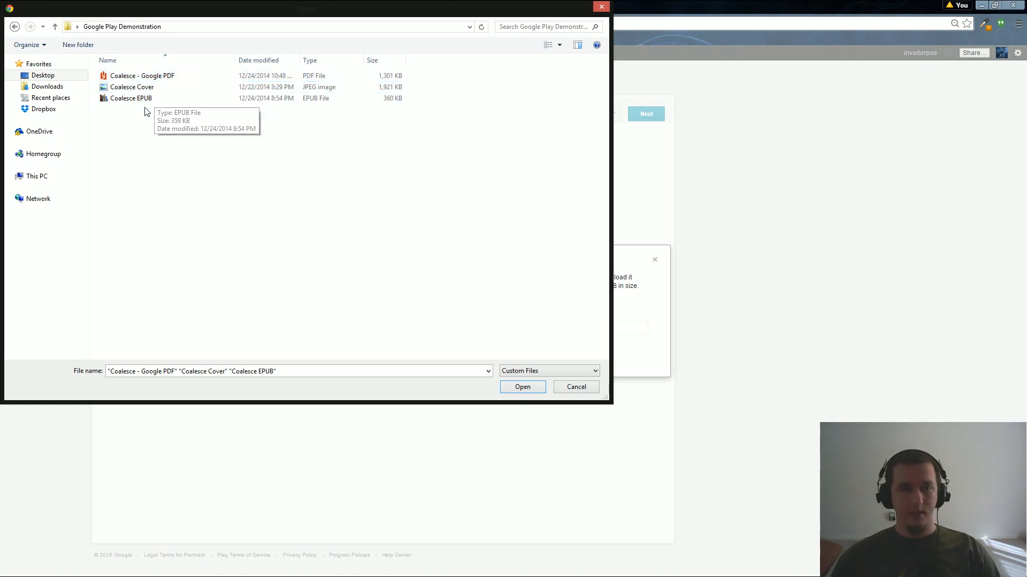
left_click_drag(216, 156, 137, 71)
left_click(562, 388)
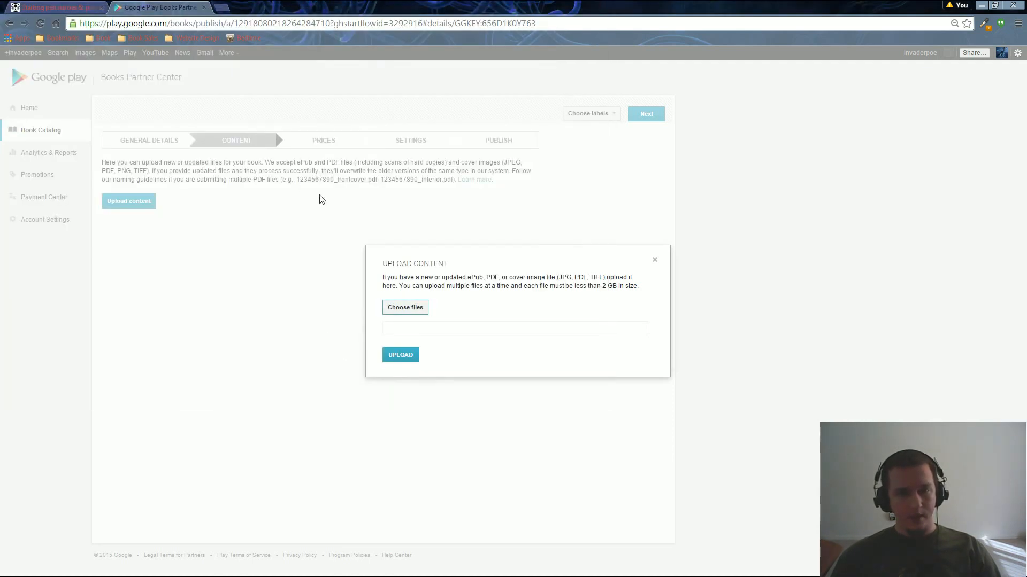
Close the Upload Content dialog, briefly open facebook.com in a new tab, then return to Partner Center.
left_click(654, 262)
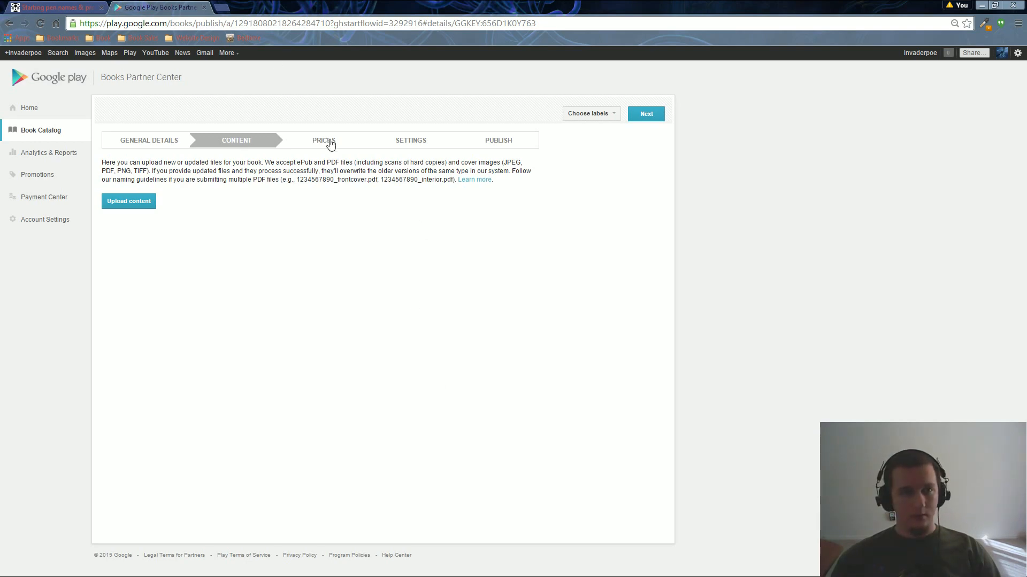
left_click(221, 7)
type("facebook.com")
key("Return")
key("ctrl+1")
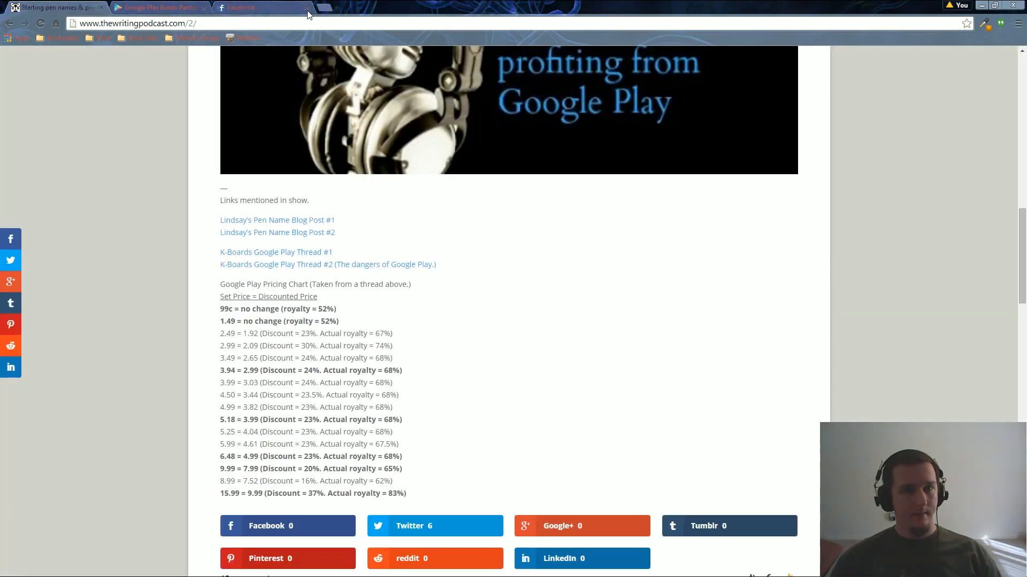
left_click(306, 7)
key("ctrl+2")
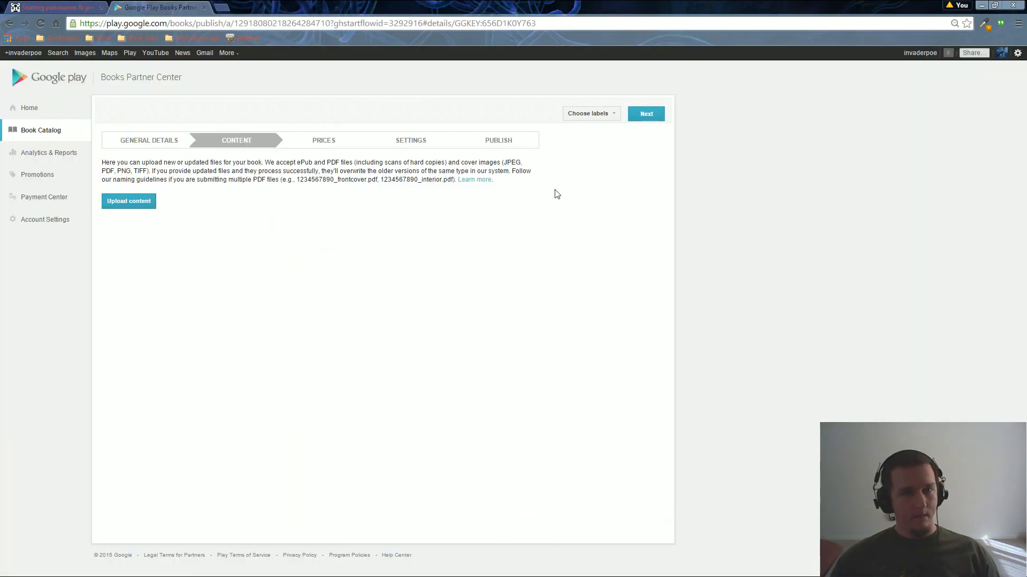
On the Prices step, add a USD 2.99 list price for the WORLD region.
left_click(332, 142)
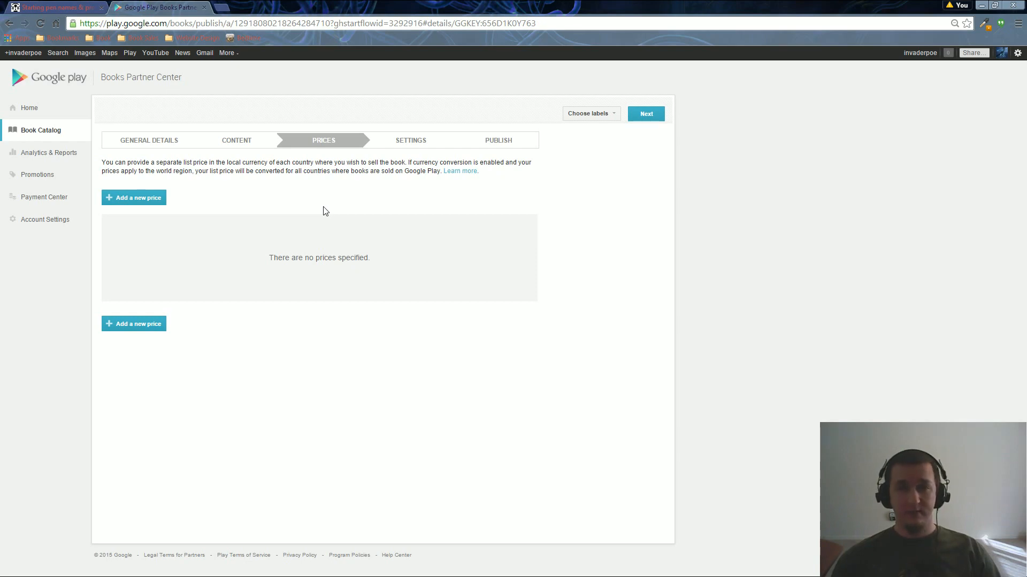
left_click(150, 202)
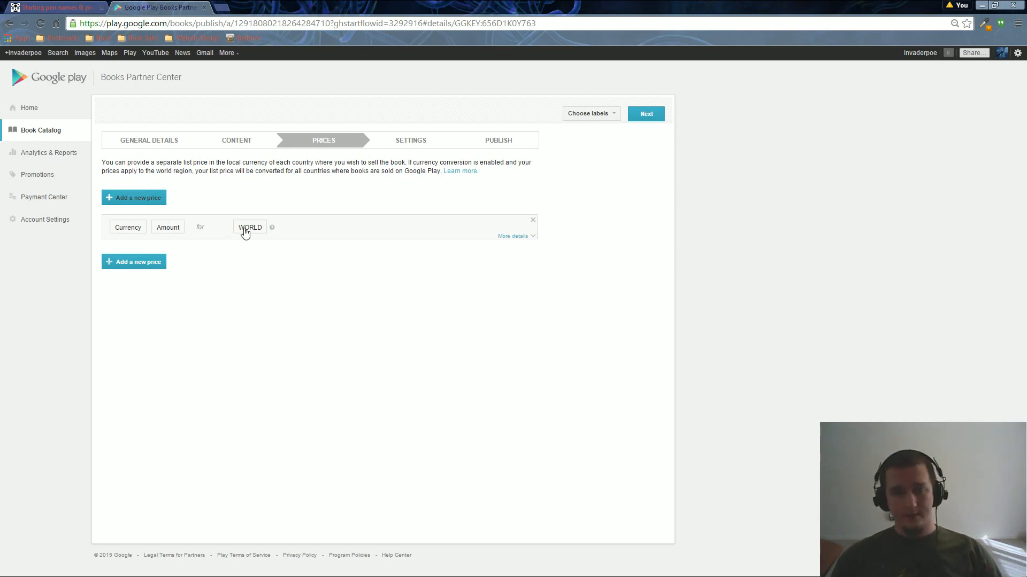
left_click(138, 232)
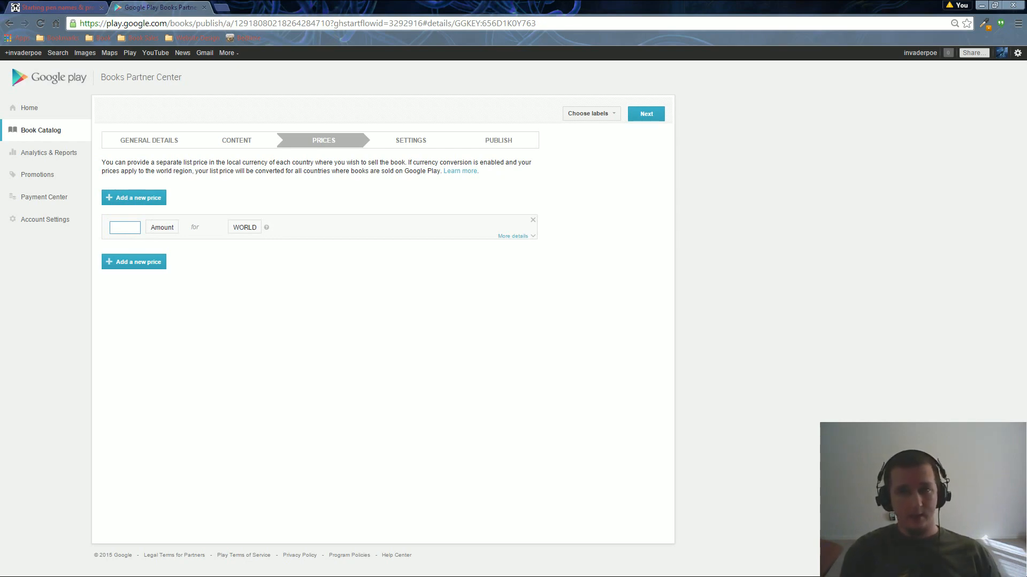
type("USD")
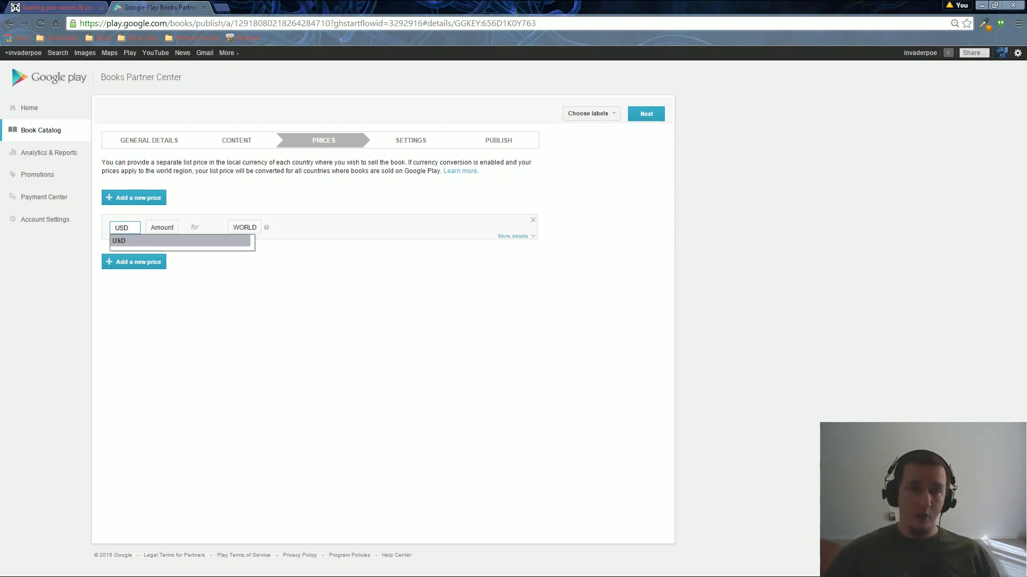
left_click(151, 241)
left_click(167, 231)
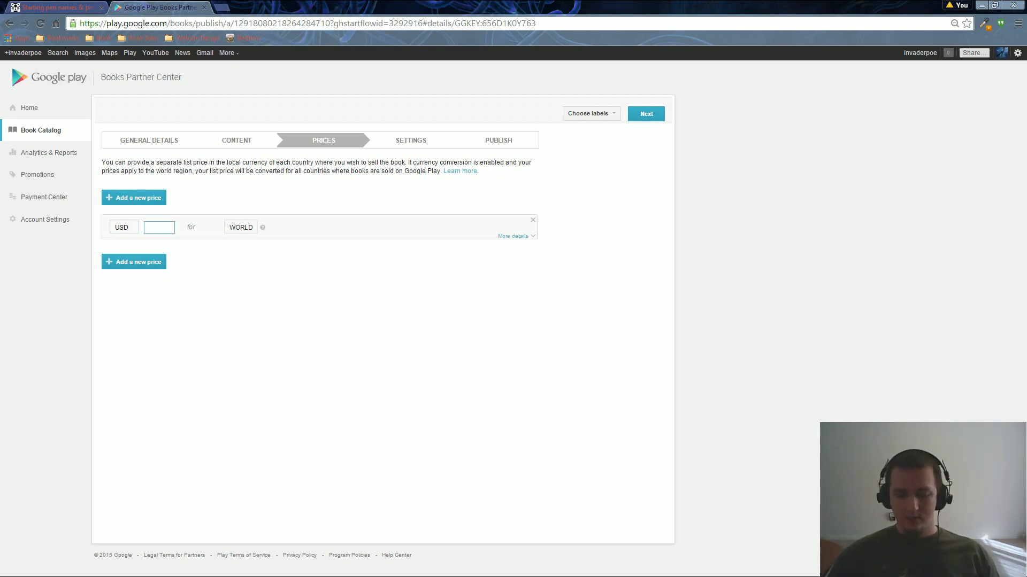
type("2.99")
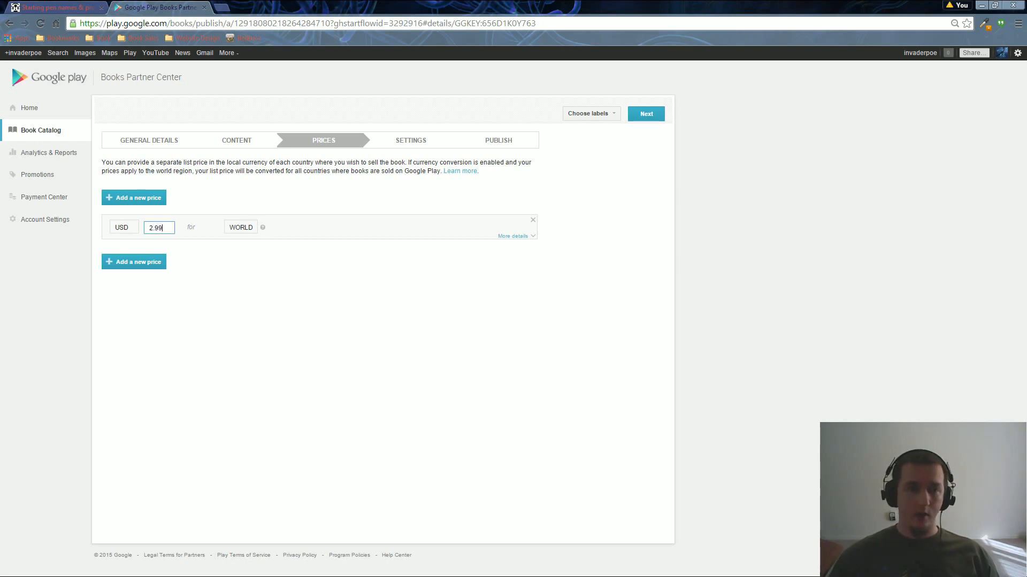
left_click(242, 230)
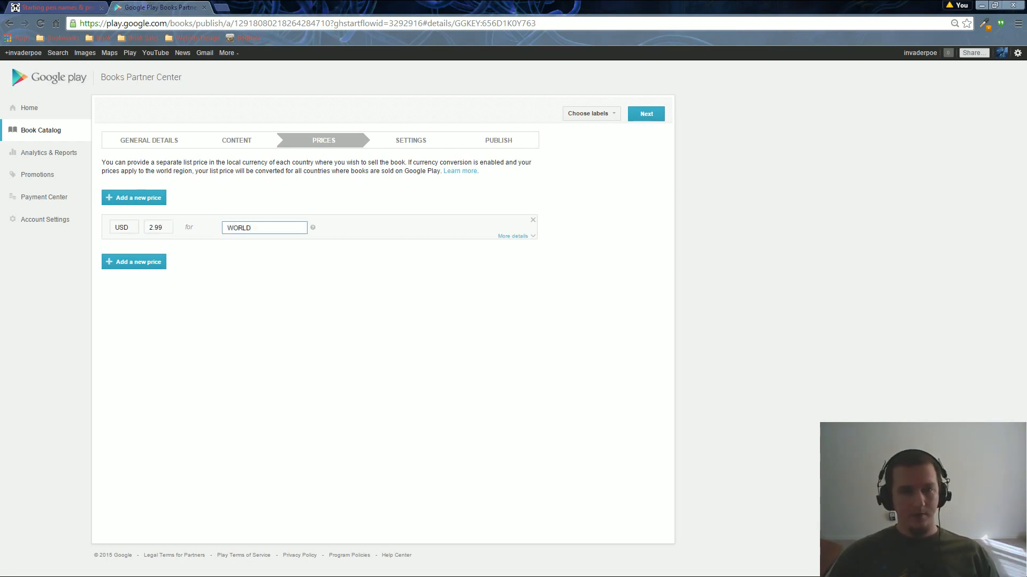
key("ctrl+a")
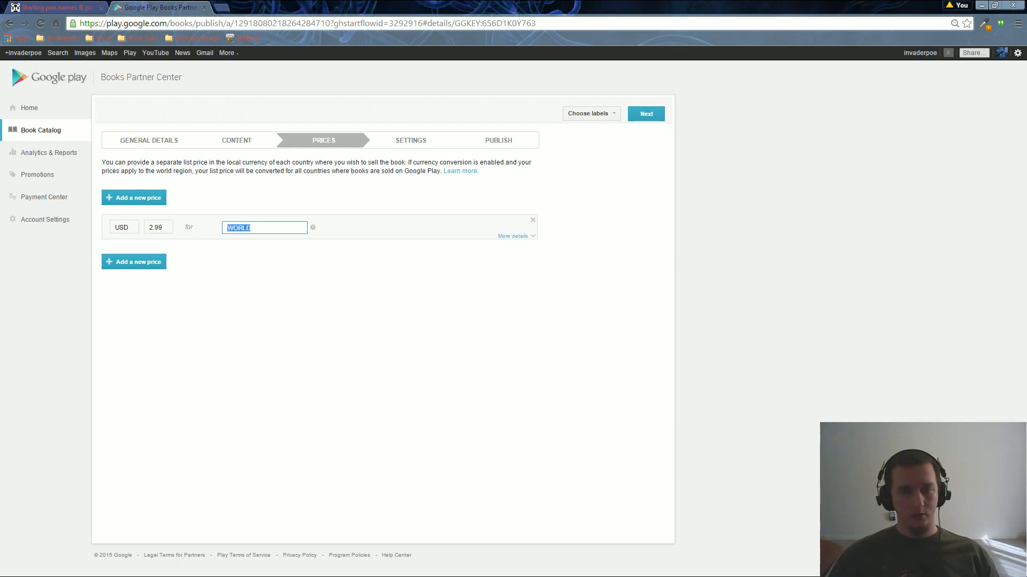
left_click(251, 228)
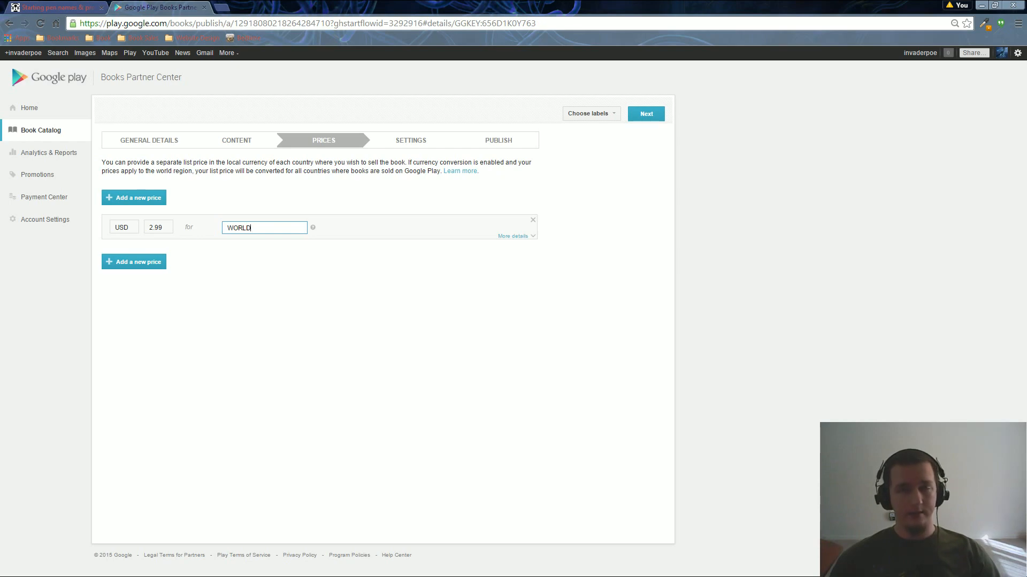
left_click(242, 333)
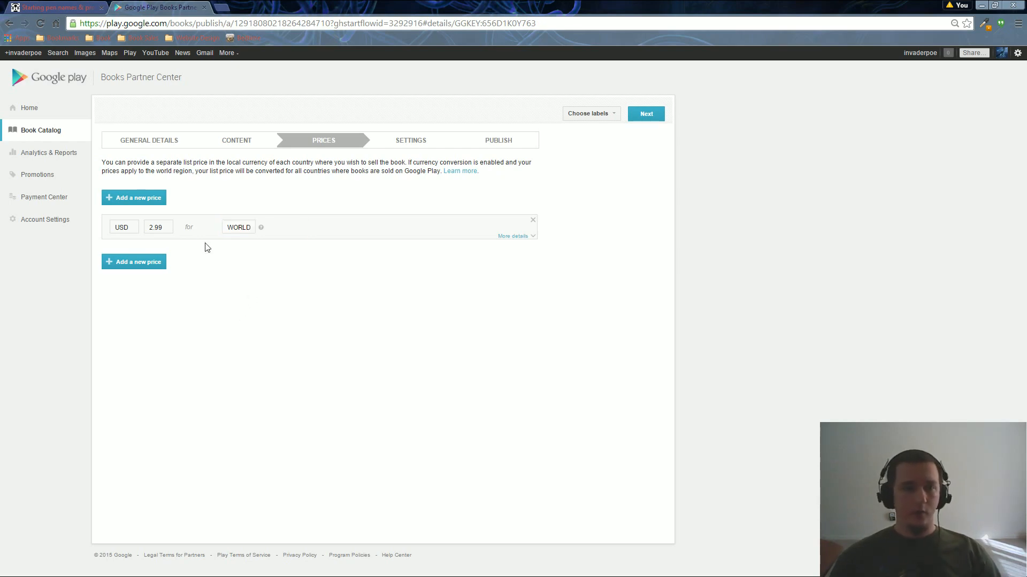
Select the 2.99 amount, then switch to the podcast's Google Play pricing chart tab.
left_click(165, 230)
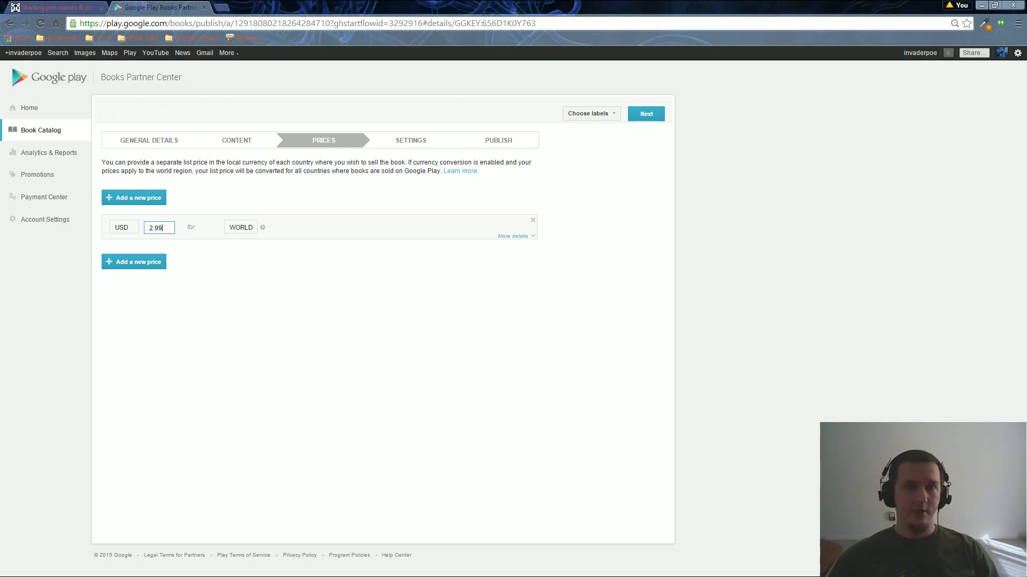
left_click(81, 7)
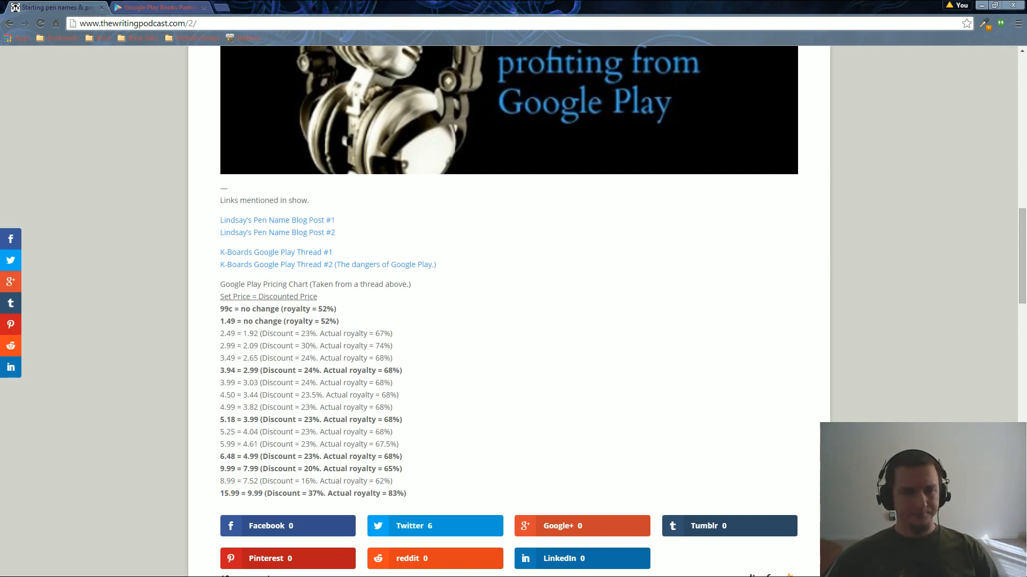
Scroll the pricing chart and highlight the 3.94 set price that discounts to 2.99.
scroll(509, 310, "down", 1)
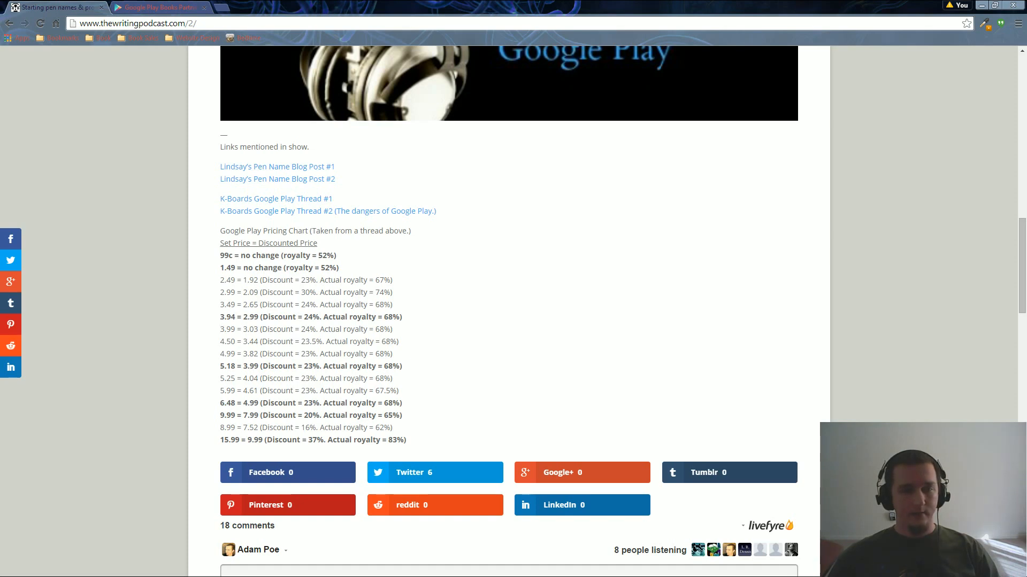
left_click_drag(220, 316, 402, 317)
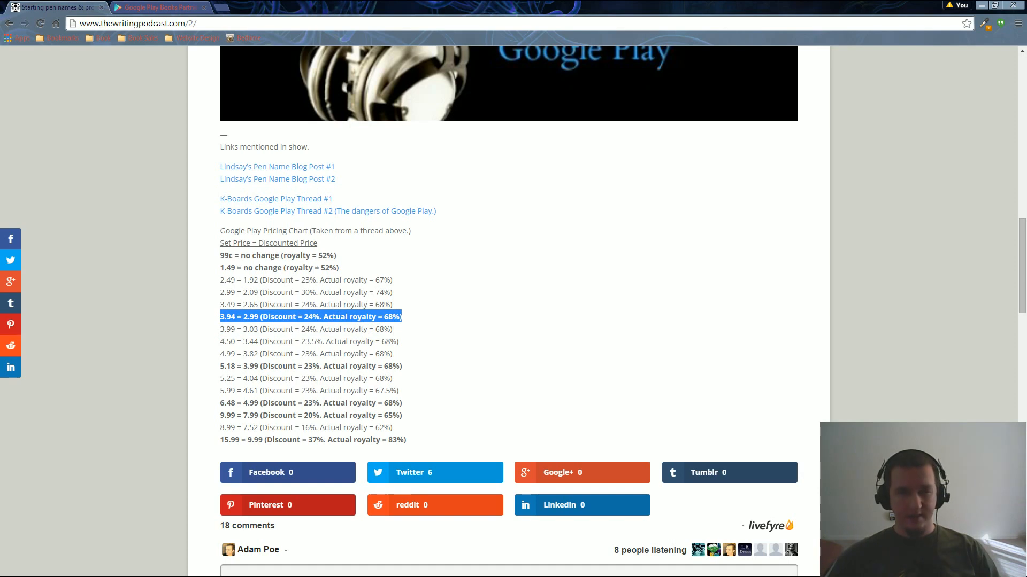
left_click(402, 317)
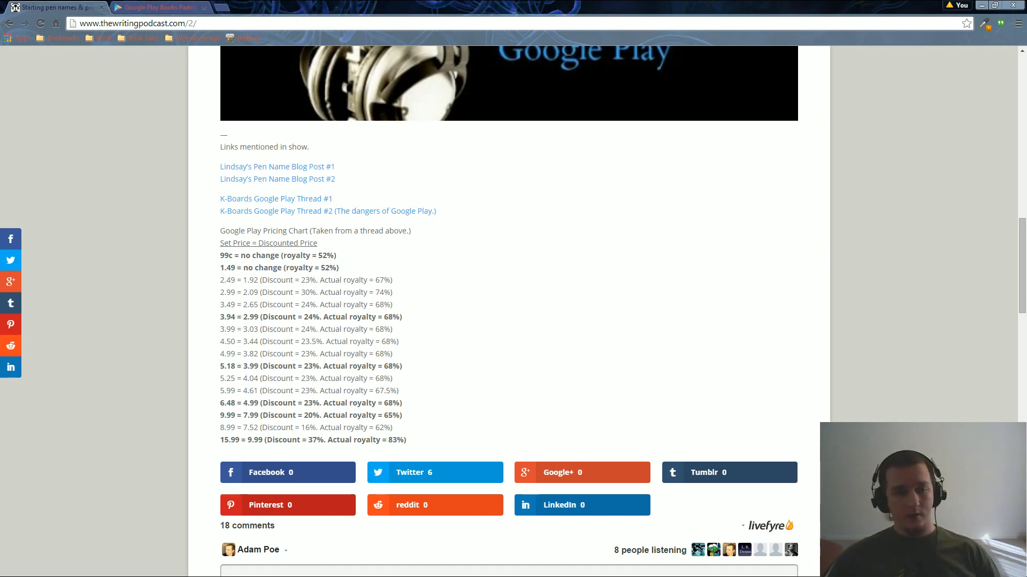
mouse_move(244, 317)
left_mouse_down()
mouse_move(258, 317)
mouse_move(224, 317)
mouse_move(235, 317)
left_mouse_up()
key("ctrl+c")
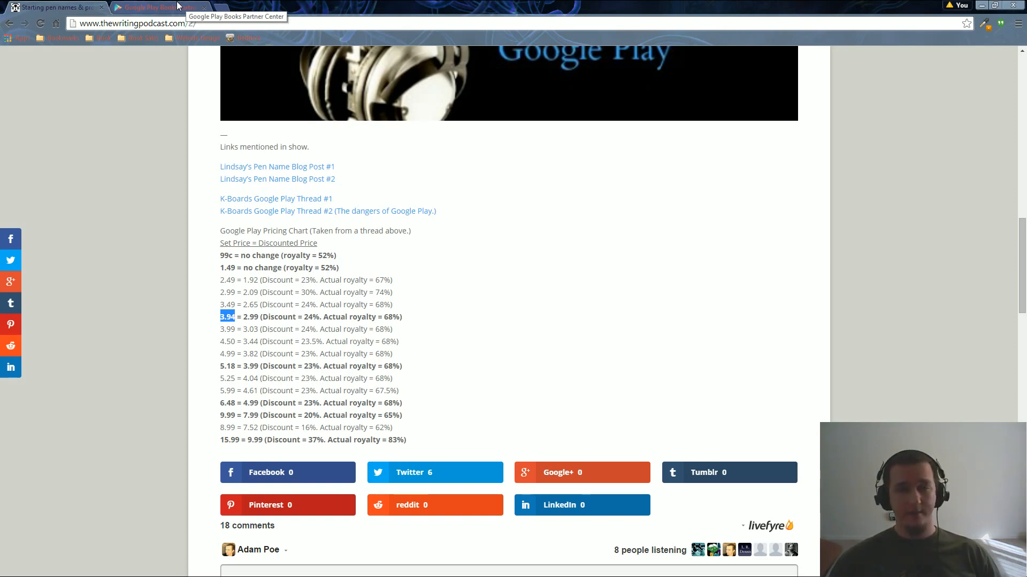
Change the USD price amount from 2.99 to 3.94.
left_click(161, 7)
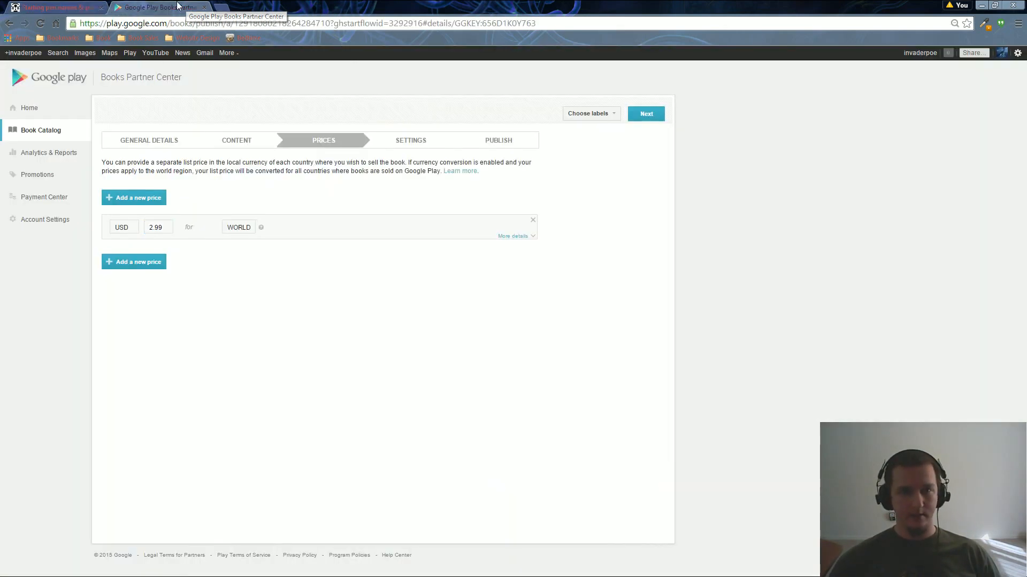
left_click(165, 228)
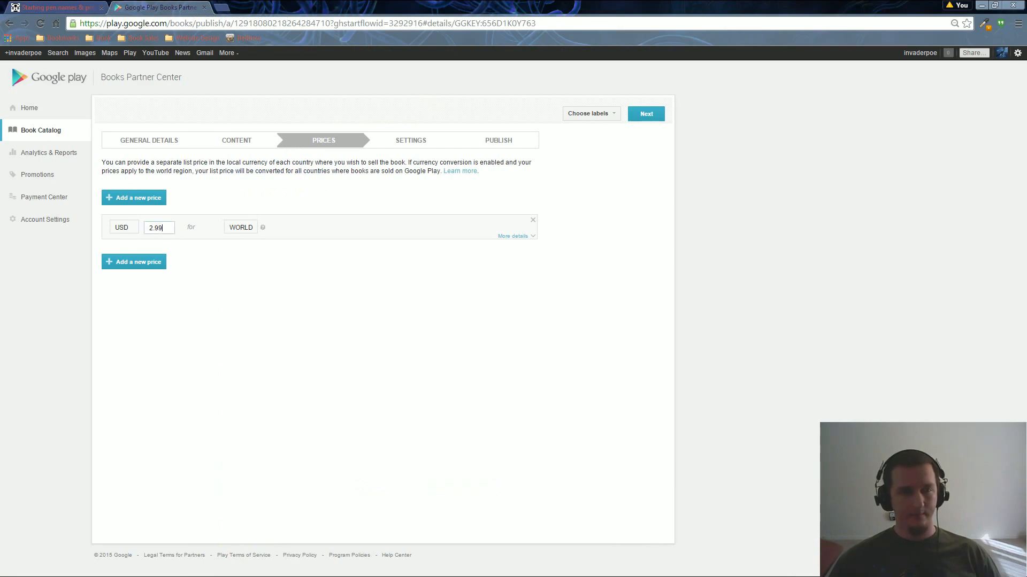
key("ctrl+a")
key("ctrl+v")
left_click(249, 345)
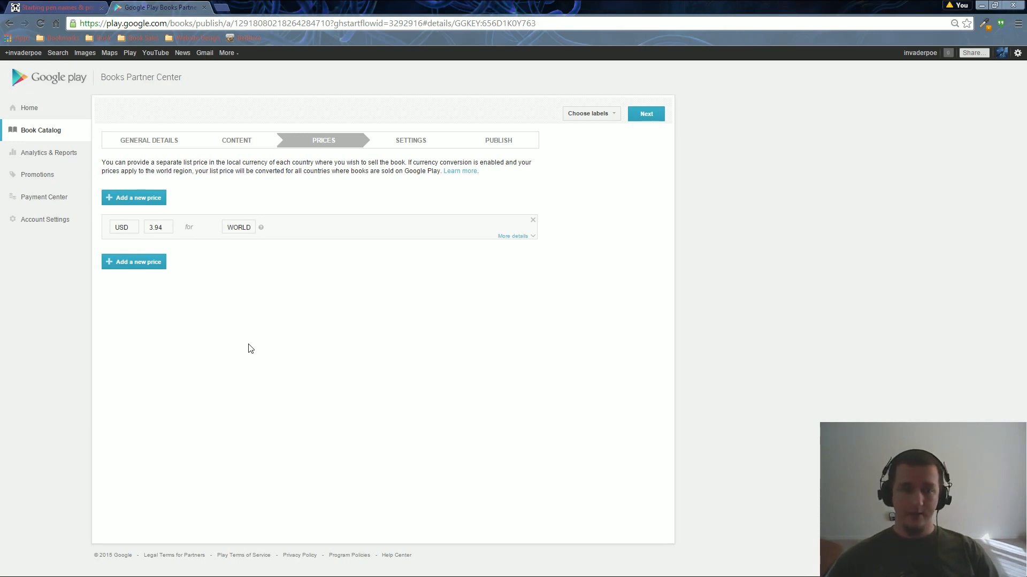
Add a GBP price of 3.94.
left_click(153, 269)
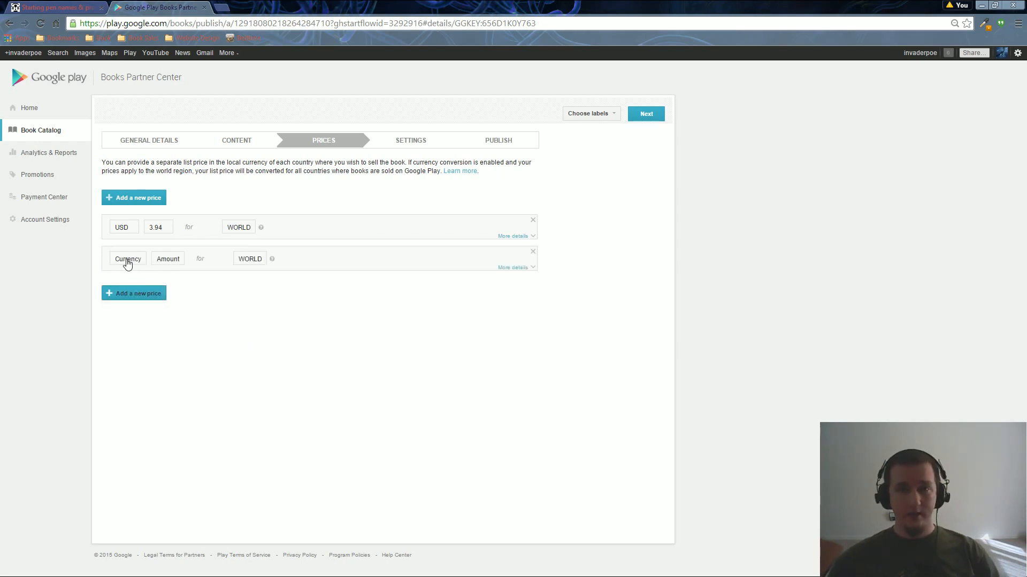
left_click(127, 261)
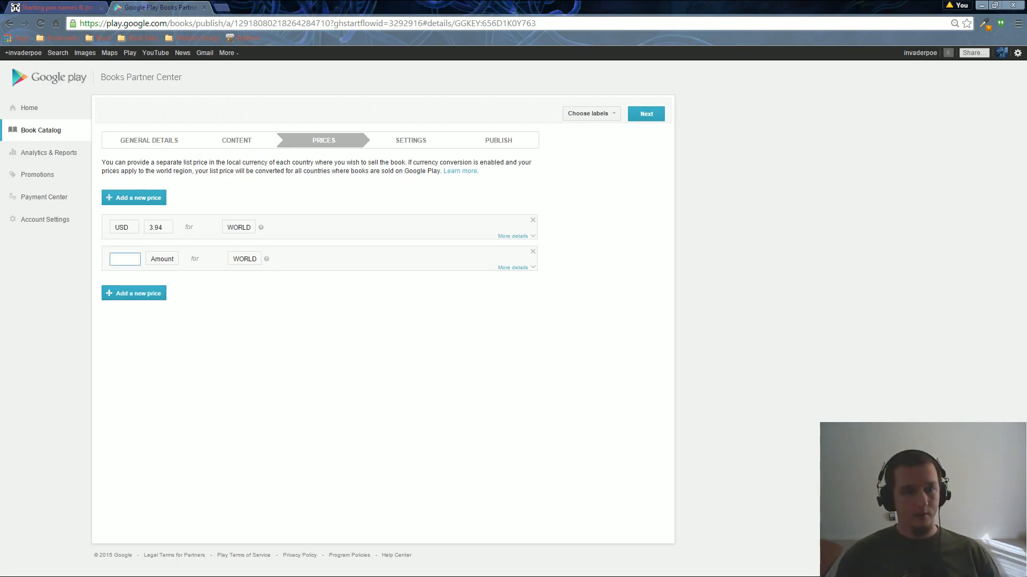
type("GBP")
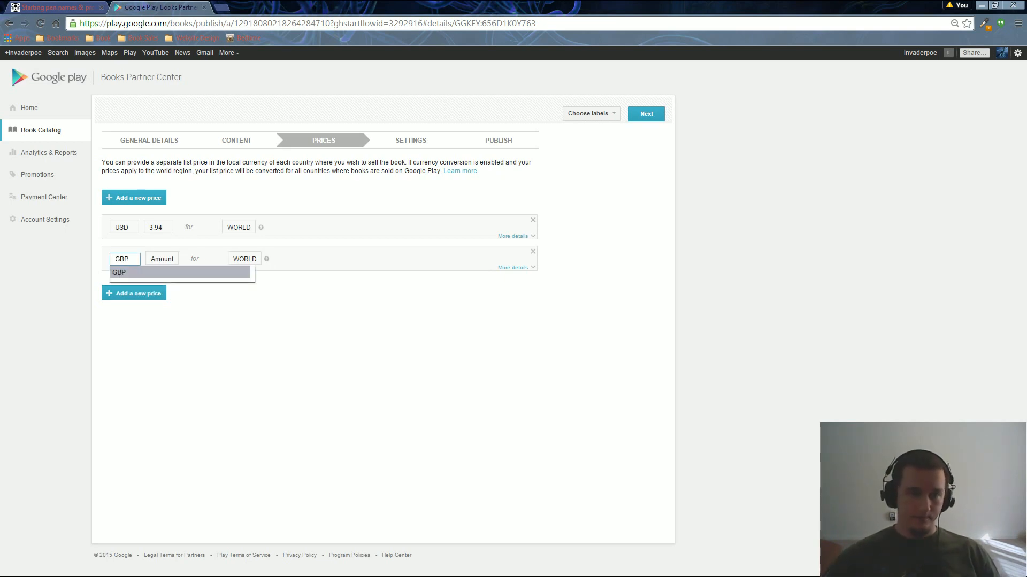
left_click(151, 274)
left_click(156, 261)
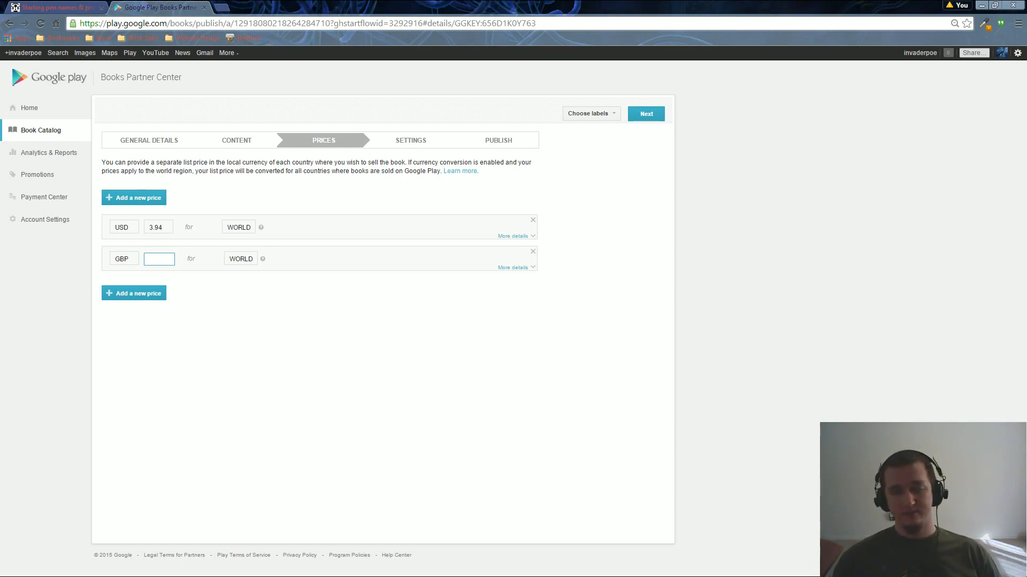
type("3.94")
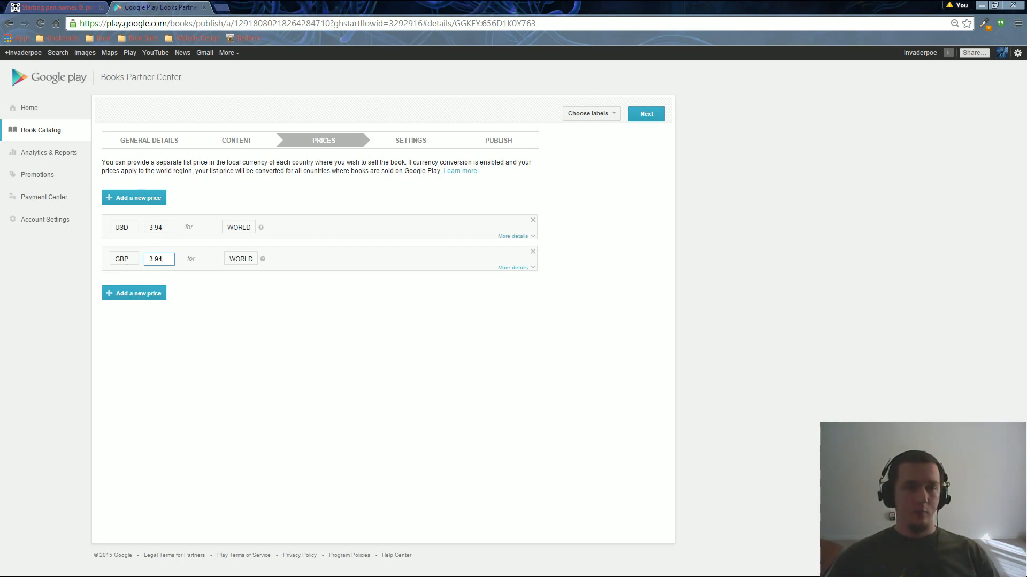
key("ctrl+a")
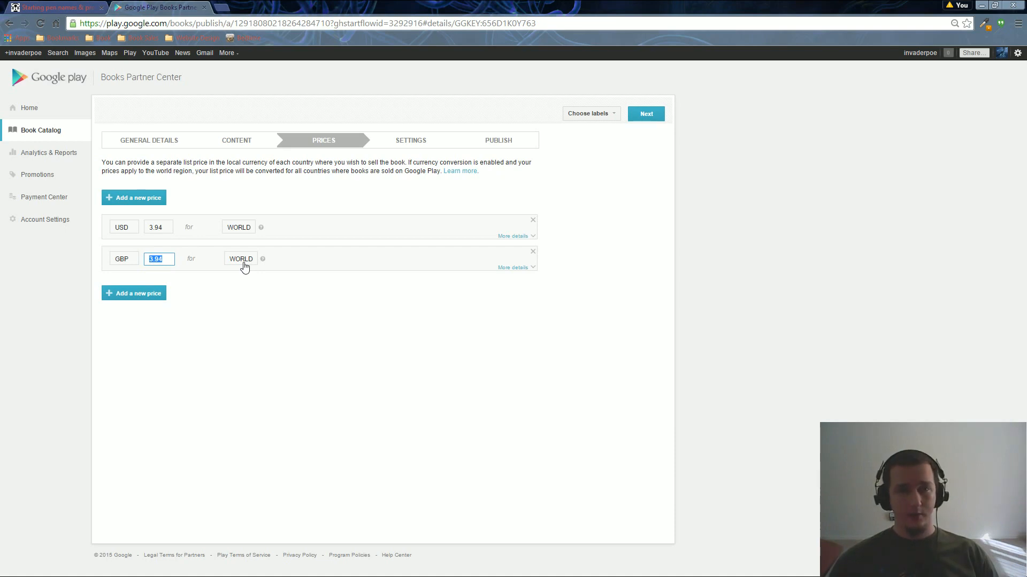
left_click(243, 326)
Add three more price rows with currencies AUD, CAD and EUR, amounts blank.
left_click(144, 300)
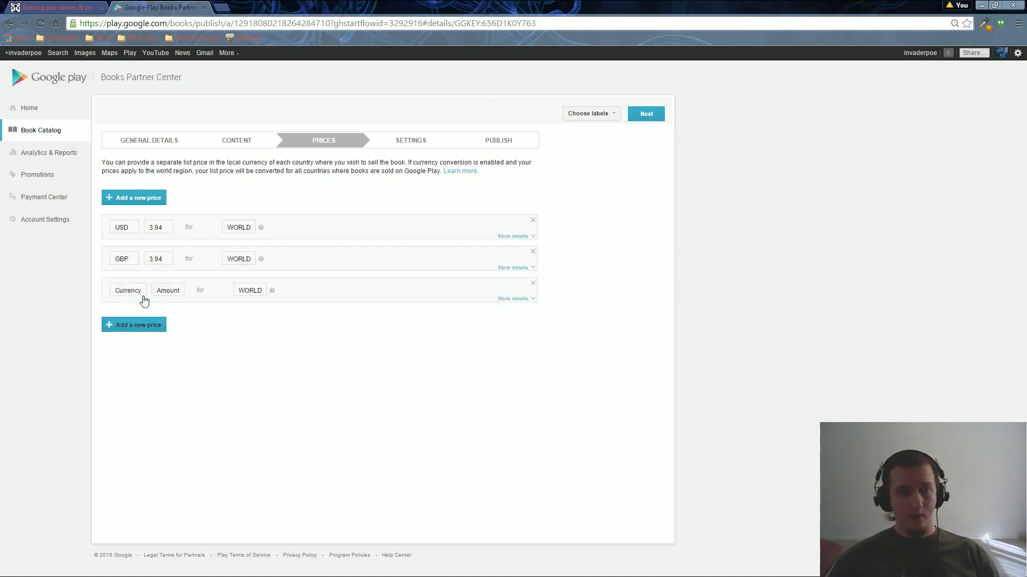
left_click(115, 290)
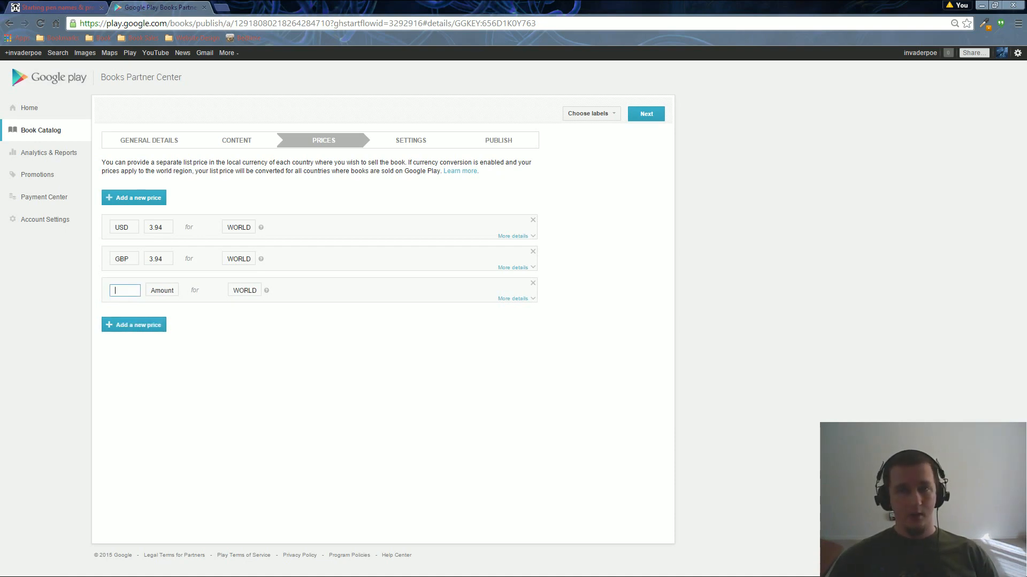
type("AUD")
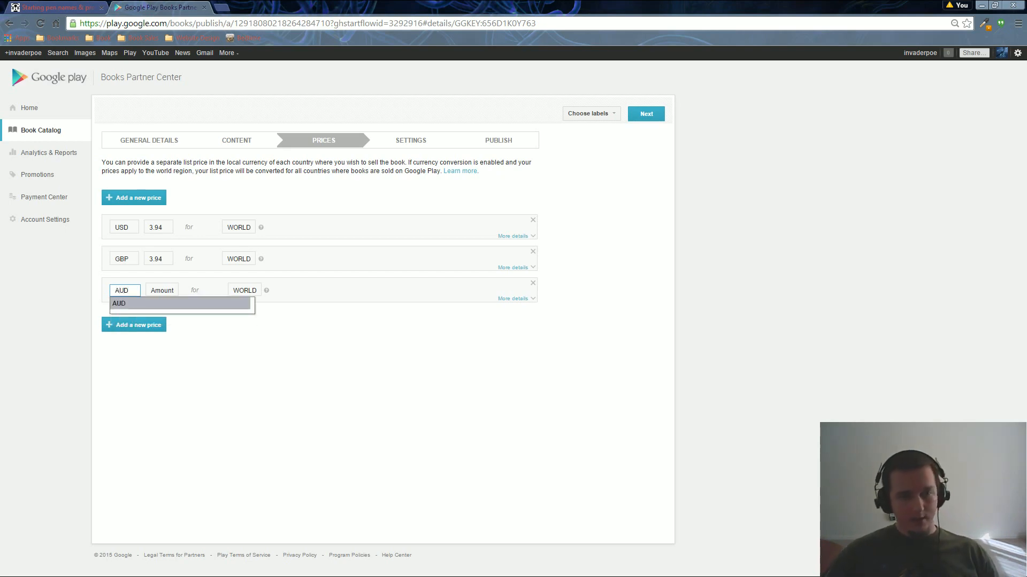
left_click(138, 304)
left_click(135, 326)
left_click(123, 331)
type("CAD")
left_click(126, 338)
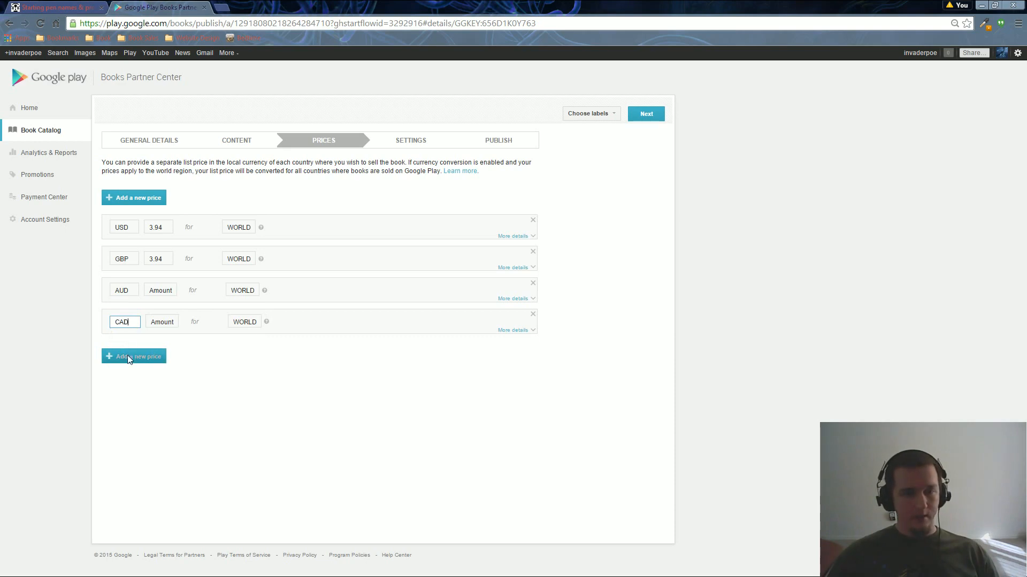
left_click(127, 354)
left_click(120, 357)
type("EUR")
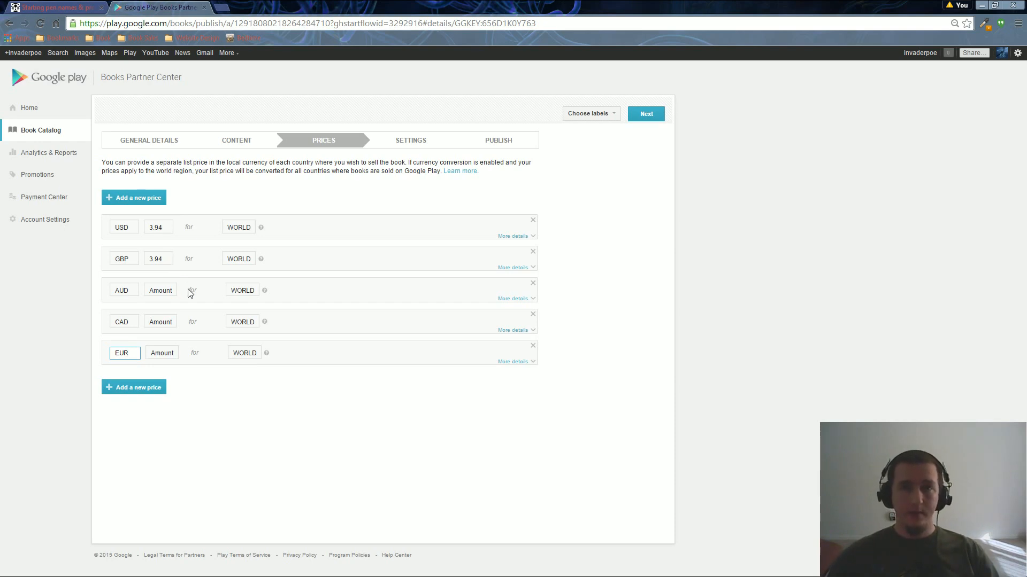
left_click(289, 462)
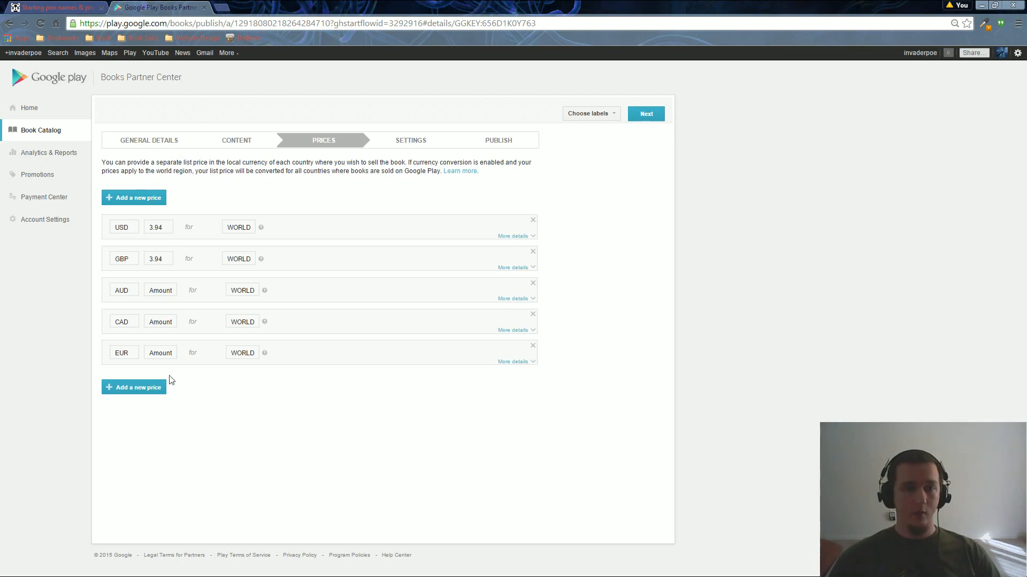
Delete the EUR, CAD and AUD price rows.
left_click(532, 347)
left_click(532, 314)
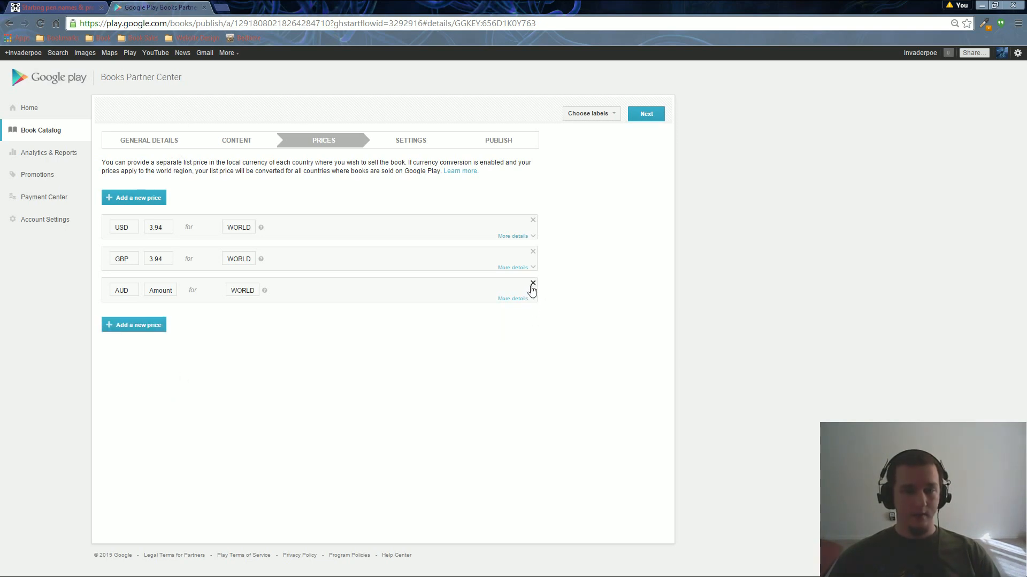
left_click(533, 284)
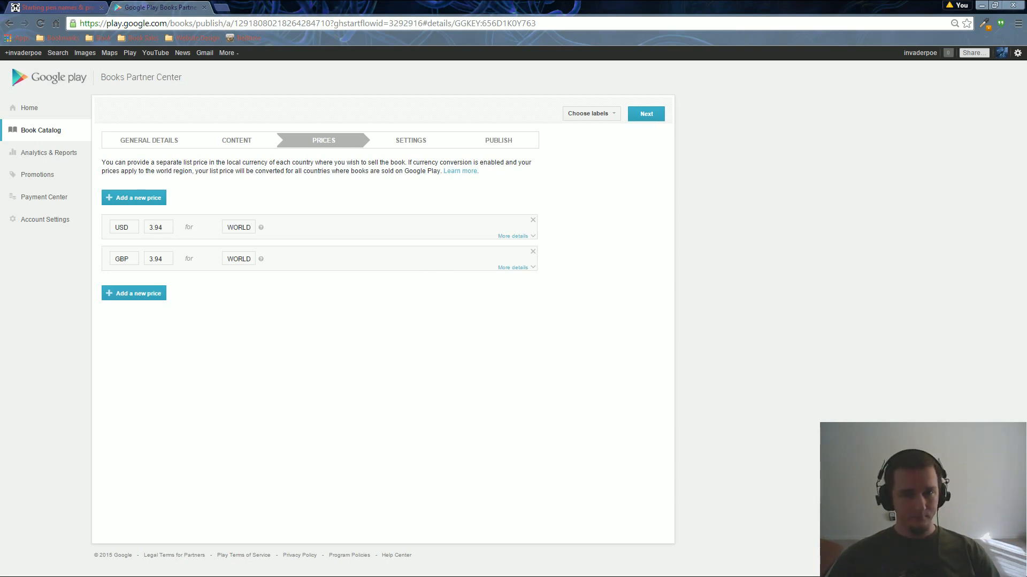
Continue to Settings, choose Digital as the book format, and add a subject entry.
left_click(644, 115)
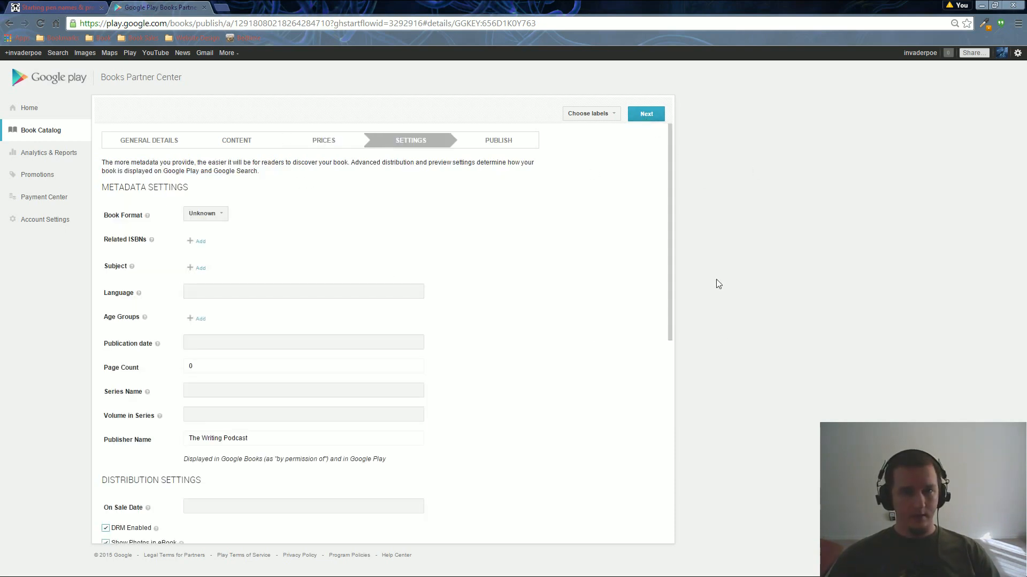
scroll(352, 283, "down", 1)
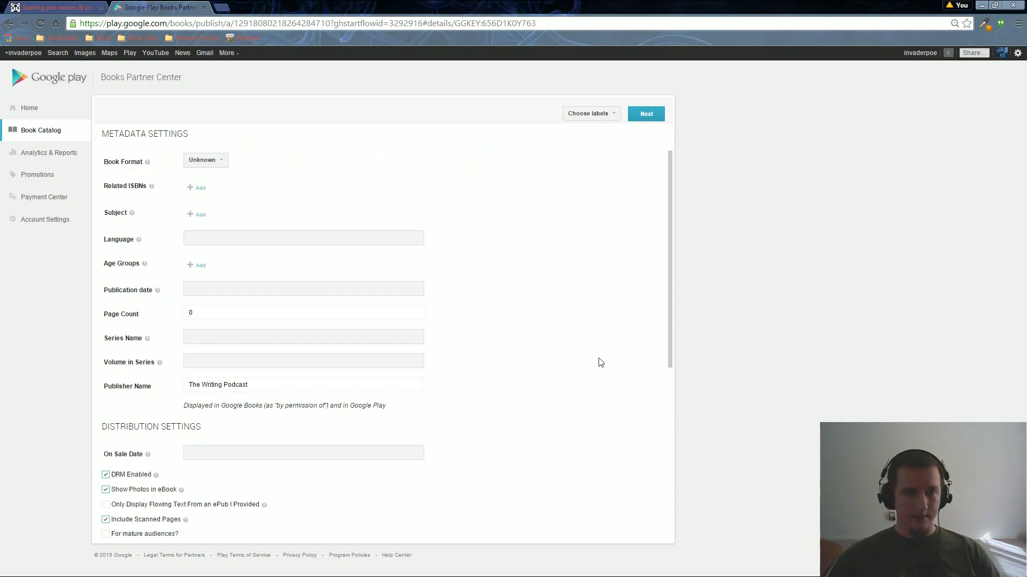
left_click(213, 164)
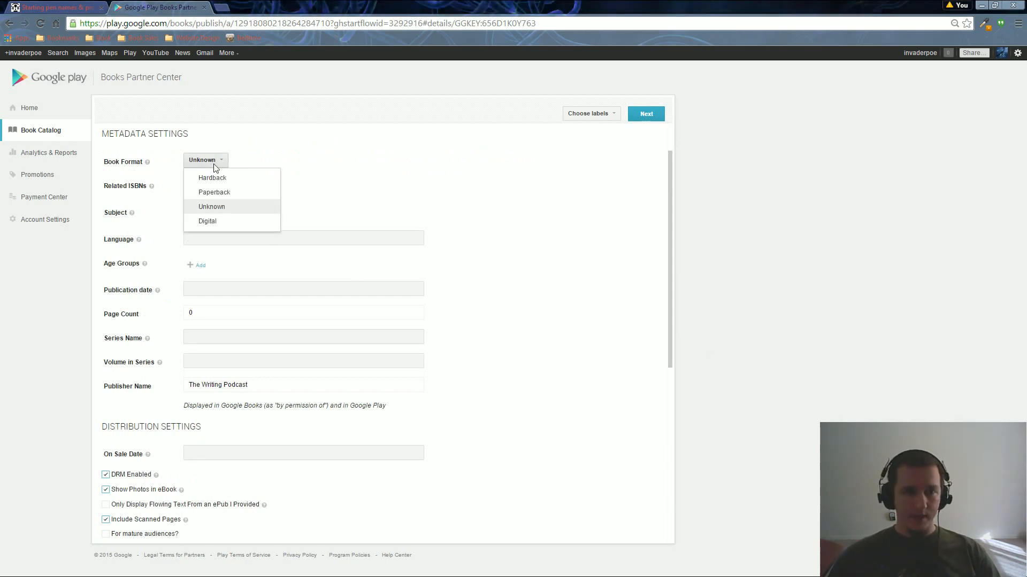
left_click(208, 225)
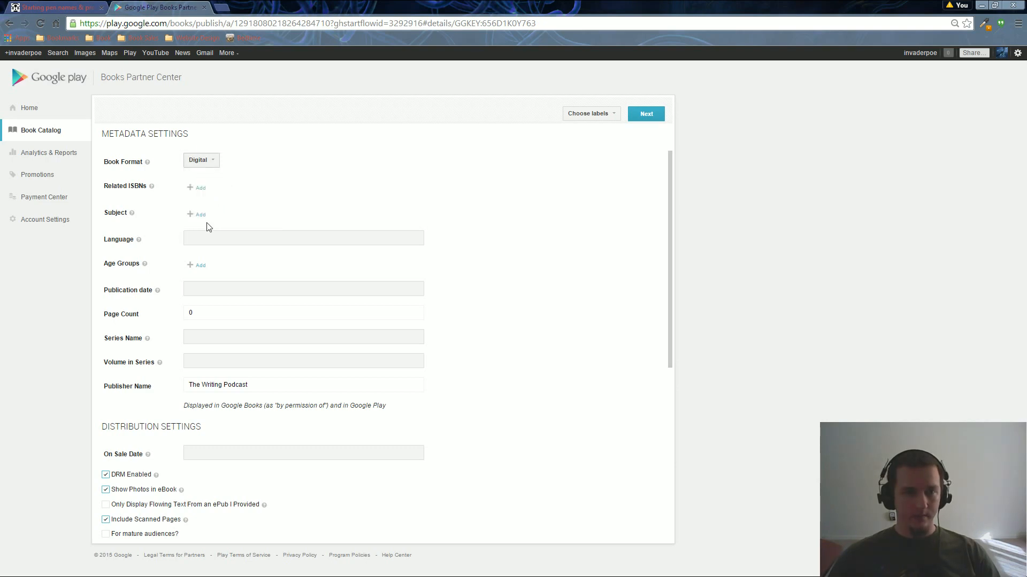
mouse_move(152, 188)
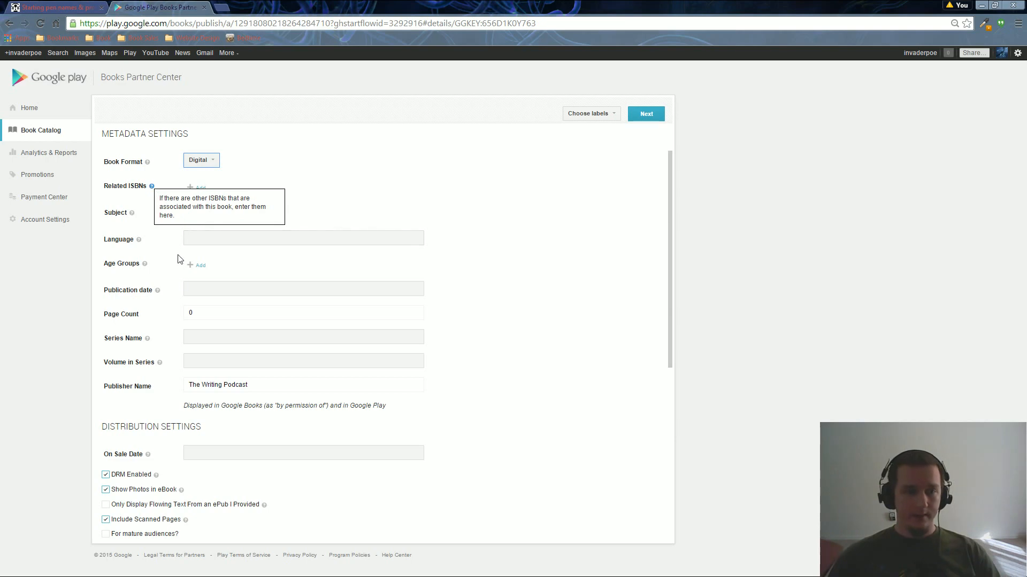
left_click(193, 238)
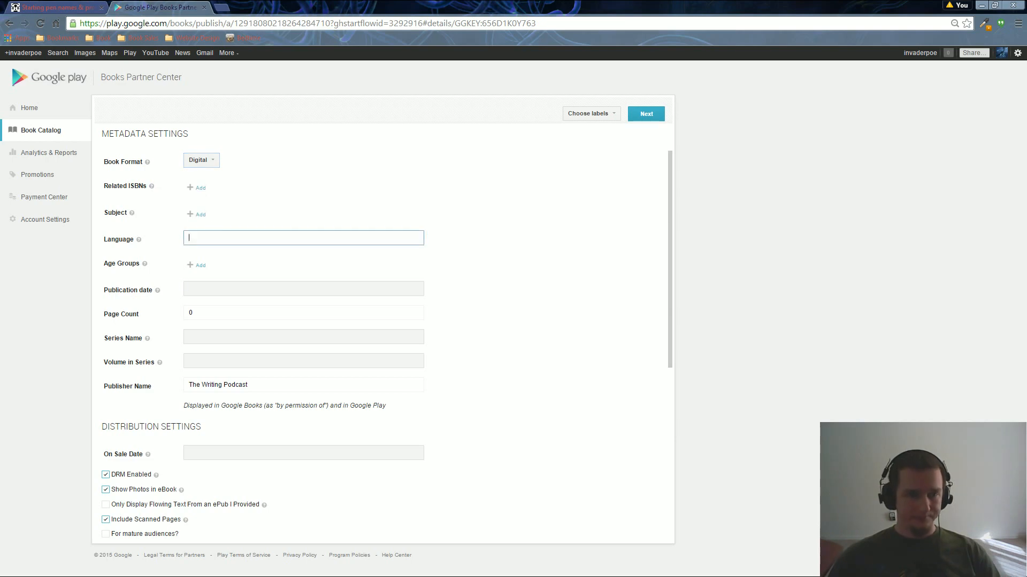
left_click(199, 216)
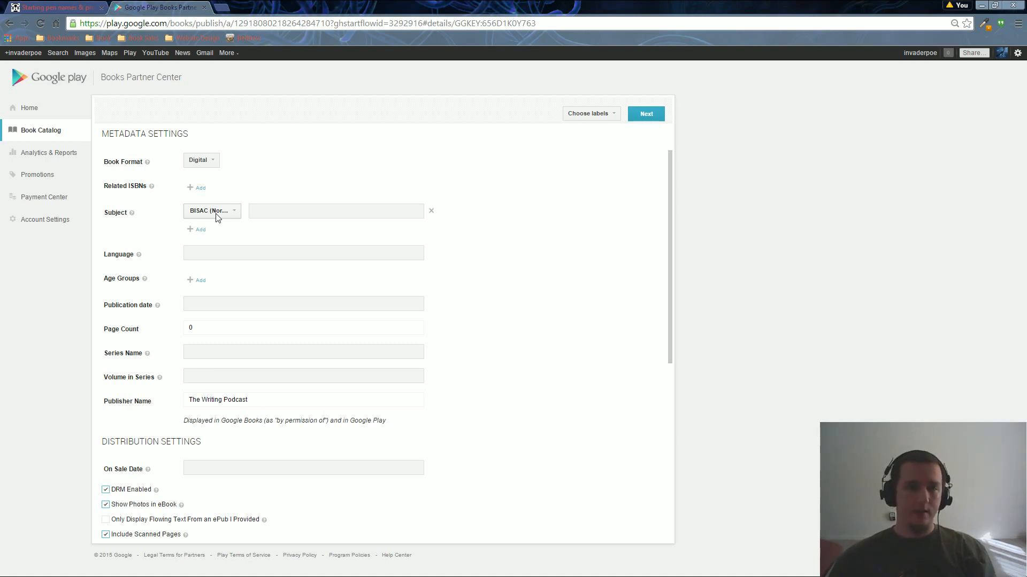
left_click(232, 213)
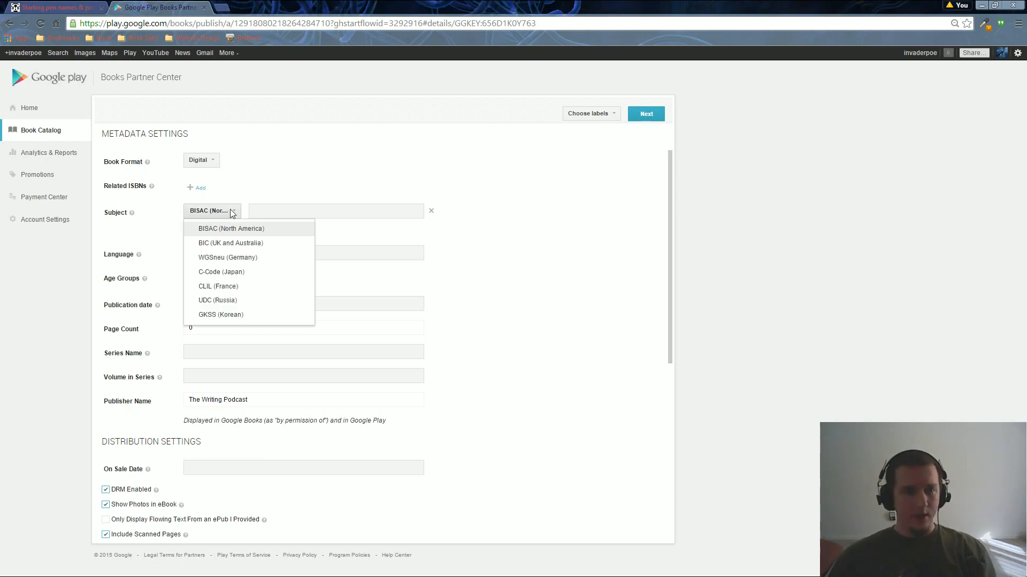
left_click(254, 228)
left_click(254, 211)
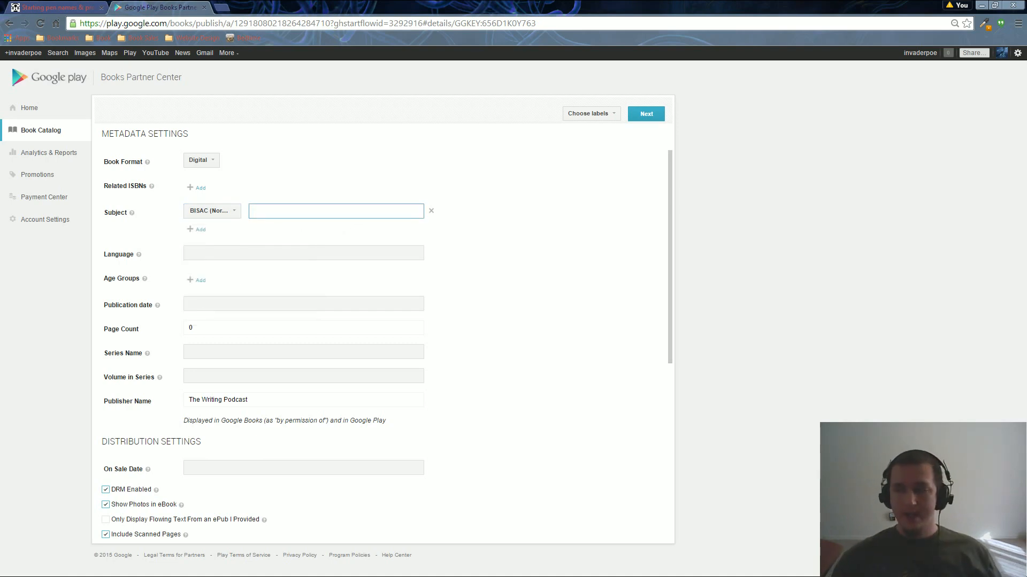
type("paranormal")
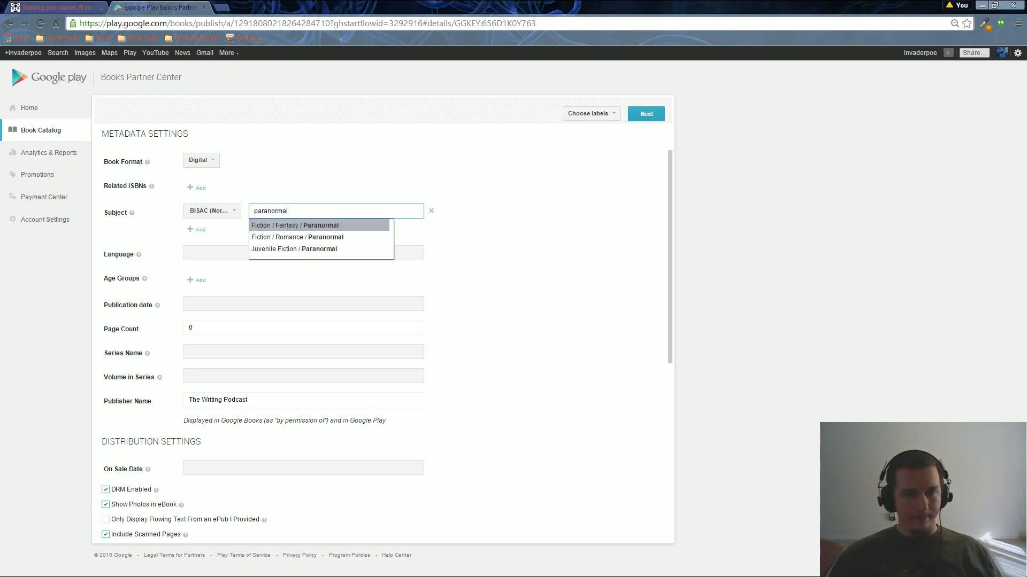
left_click(286, 226)
left_click(197, 231)
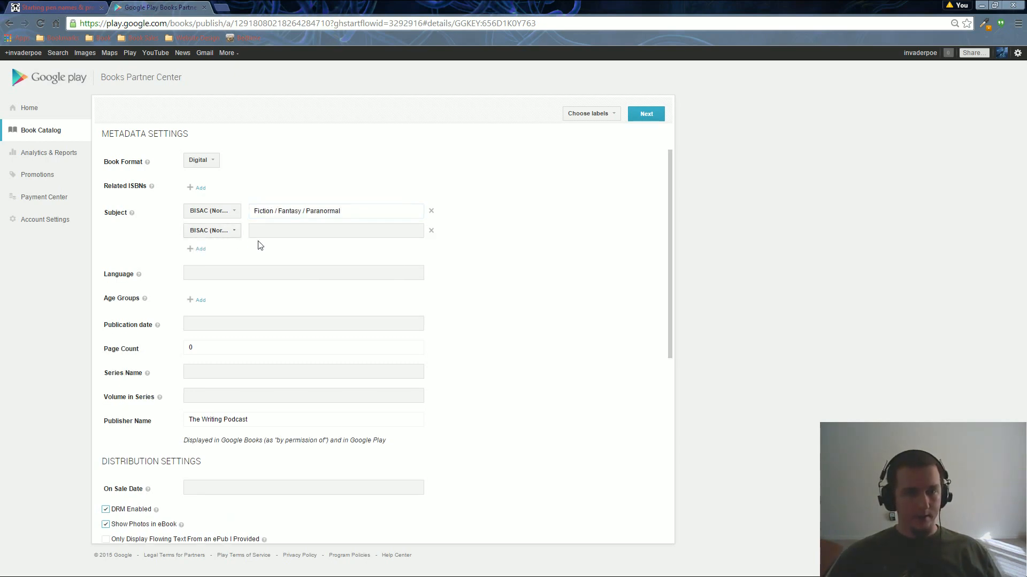
type("parano")
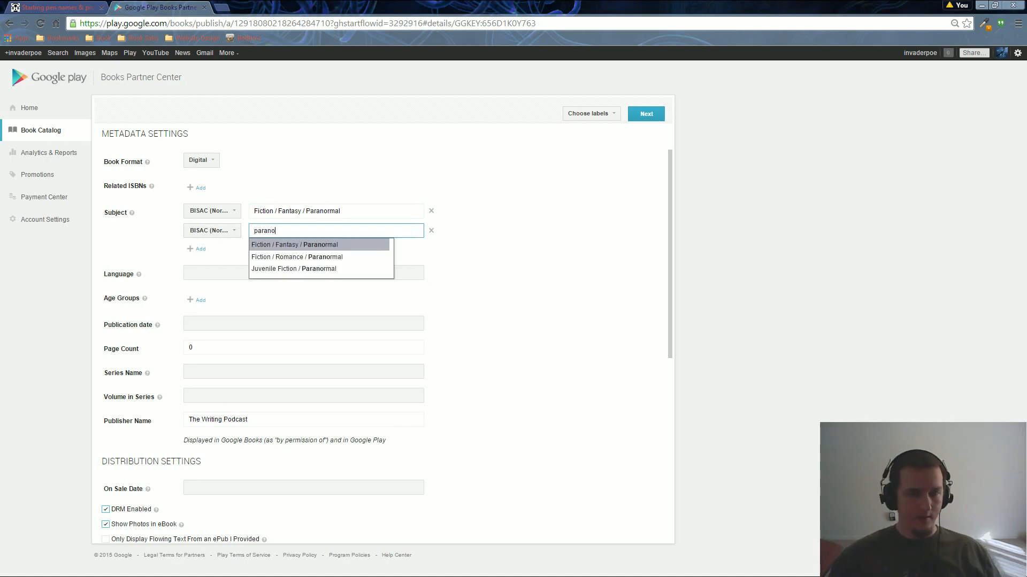
left_click(292, 258)
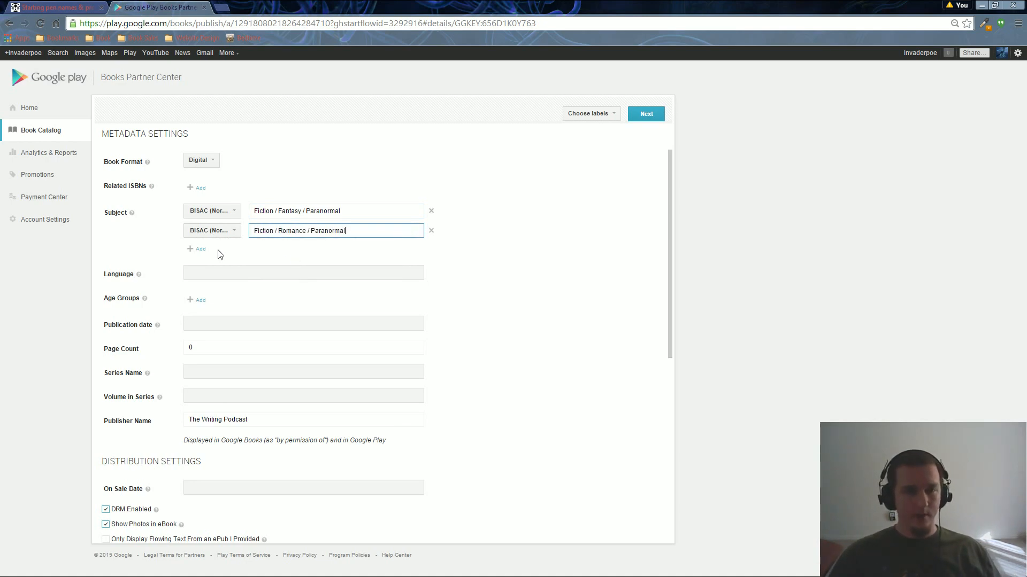
left_click(198, 249)
left_click(217, 253)
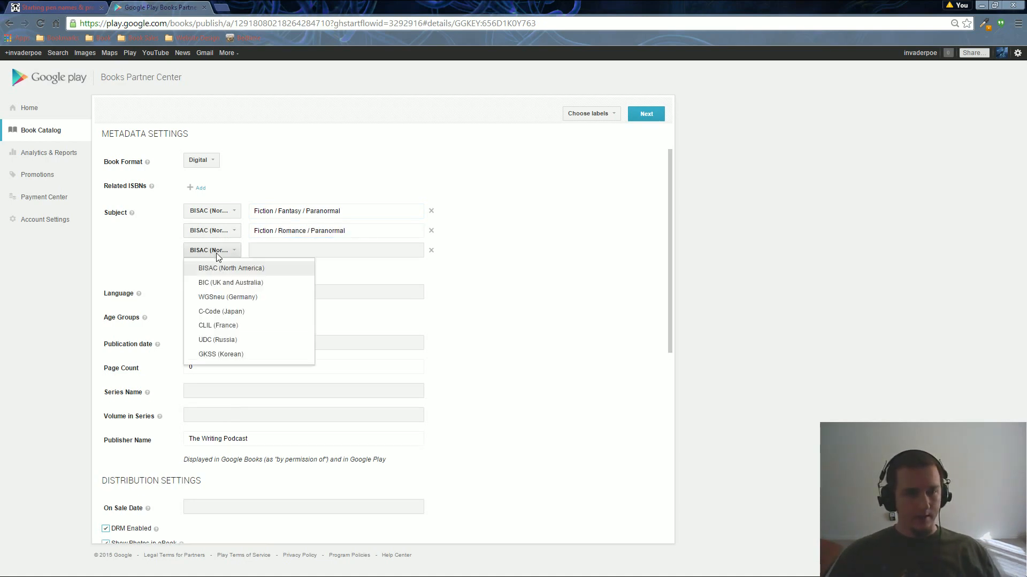
left_click(221, 283)
left_click(281, 251)
type("paranormal")
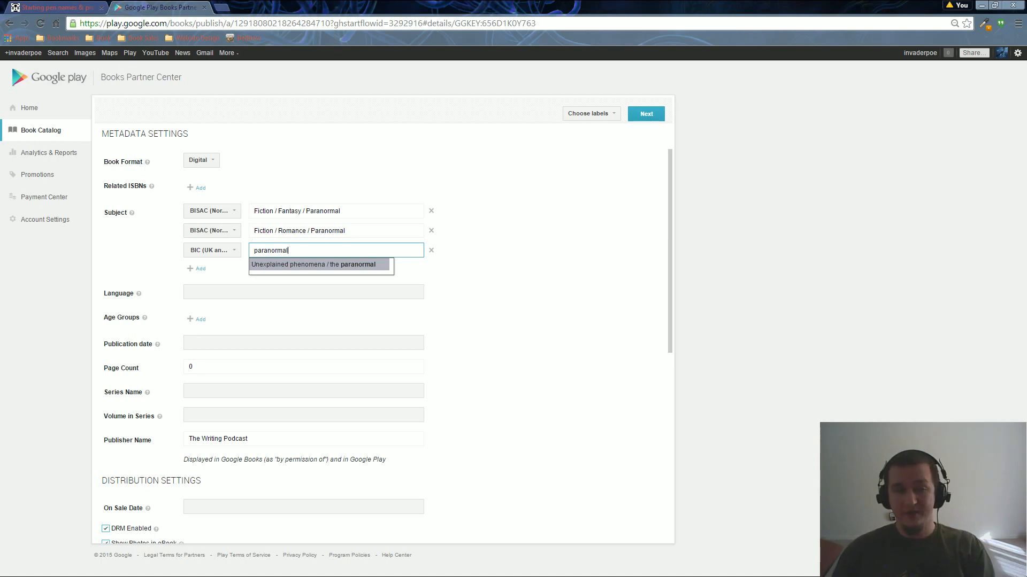
key("BackSpace")
key("BackSpace")
key("BackSpace")
key("BackSpace")
key("BackSpace")
key("BackSpace")
key("BackSpace")
key("BackSpace")
key("BackSpace")
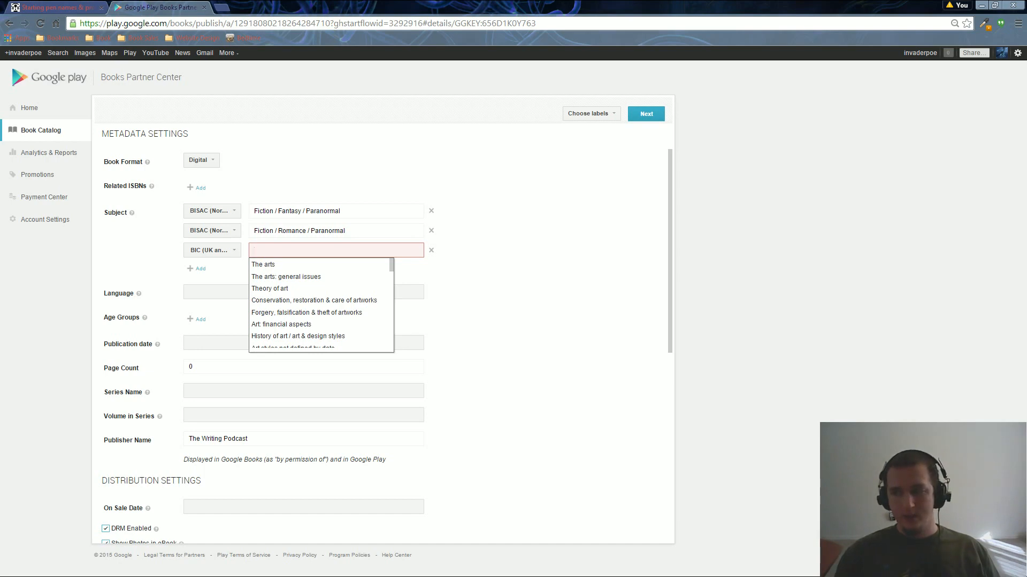
type("fanta")
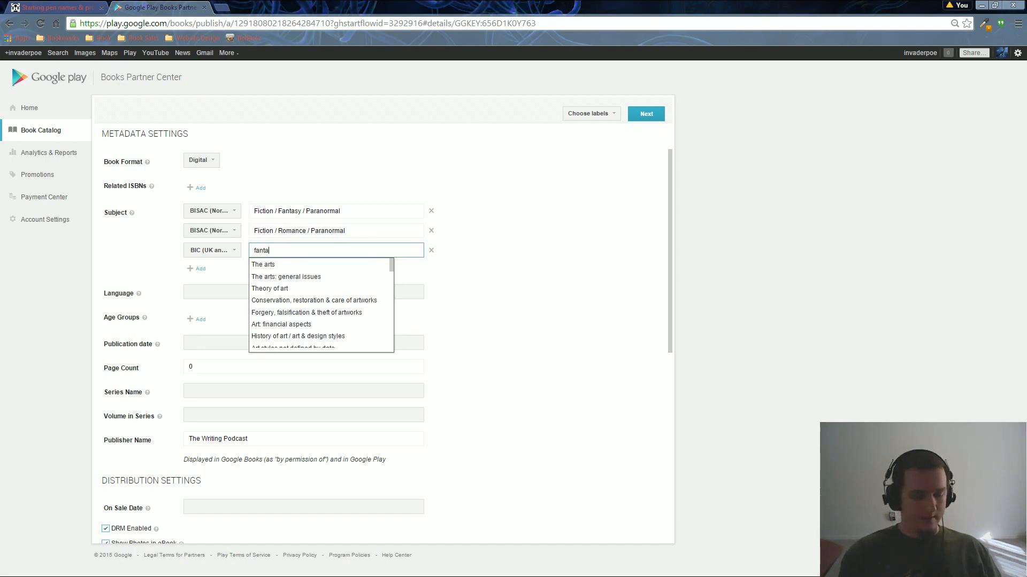
type("sy rom")
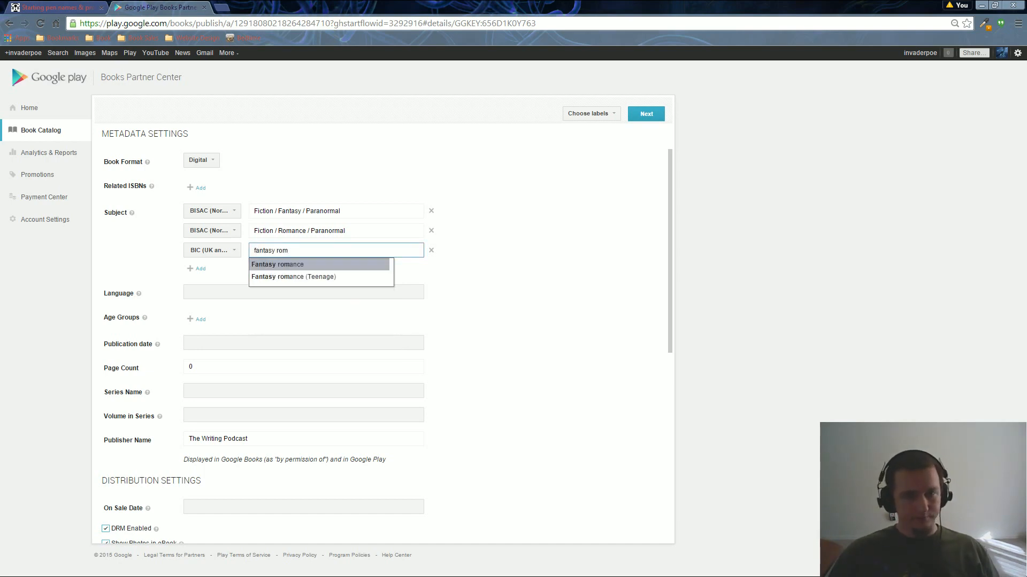
left_click(281, 265)
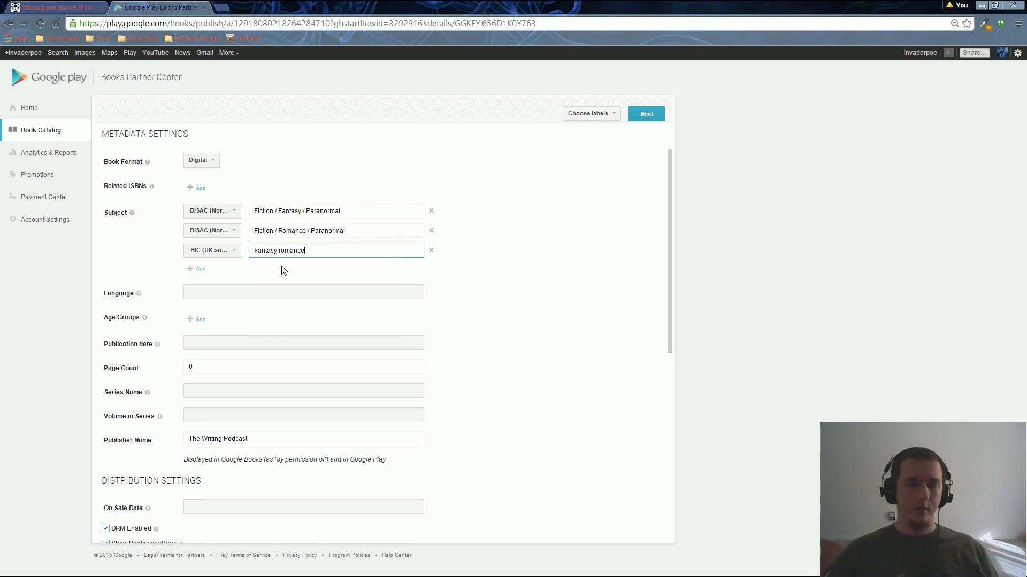
left_click(200, 268)
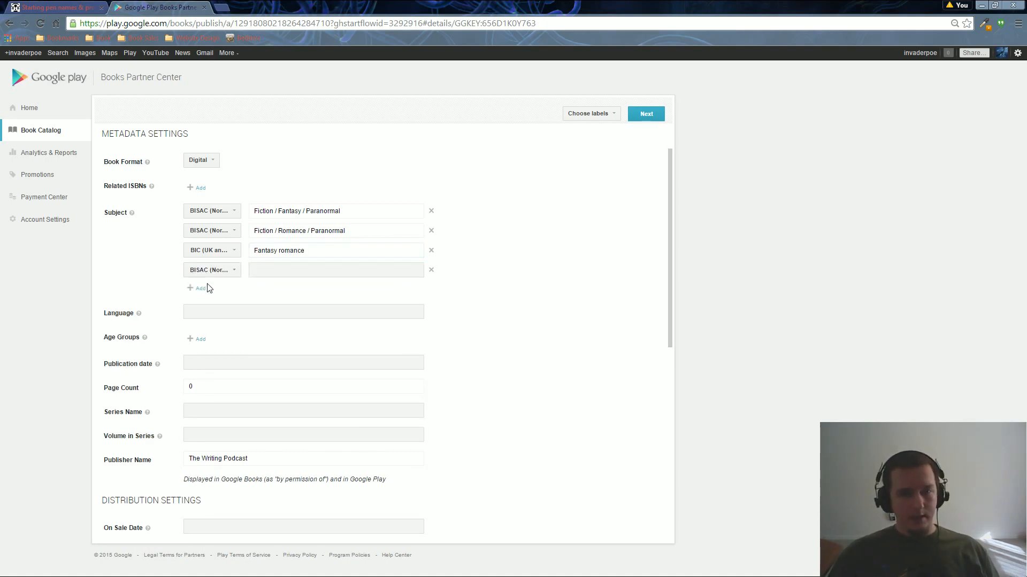
left_click(201, 289)
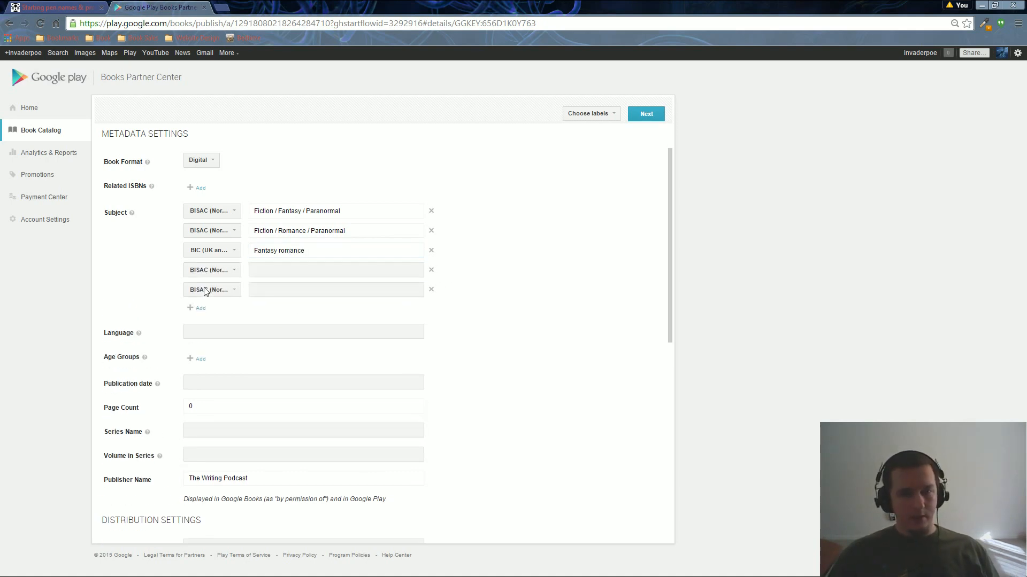
left_click(431, 289)
left_click(431, 270)
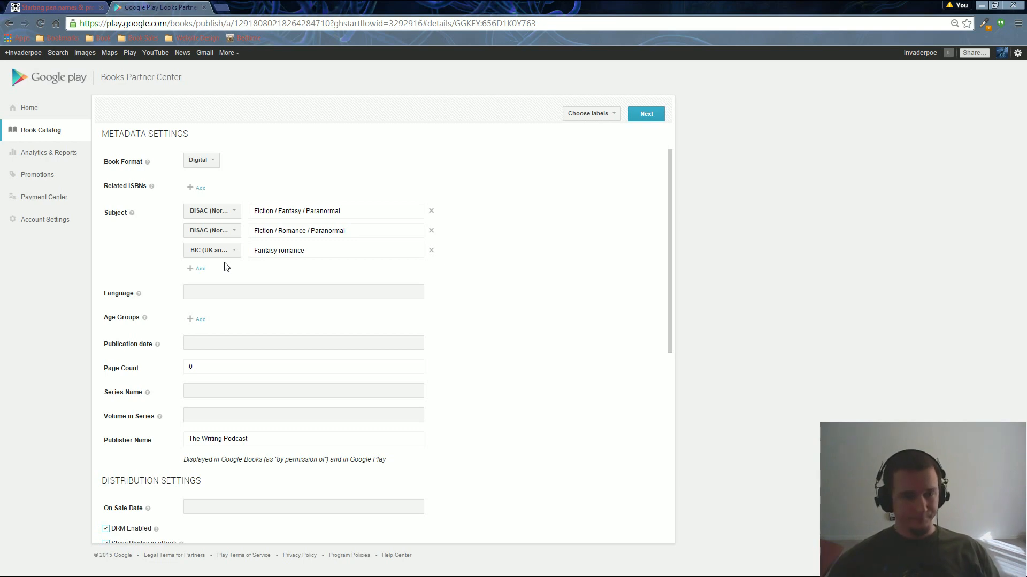
Enter ENG in the book's Language field.
left_click(190, 293)
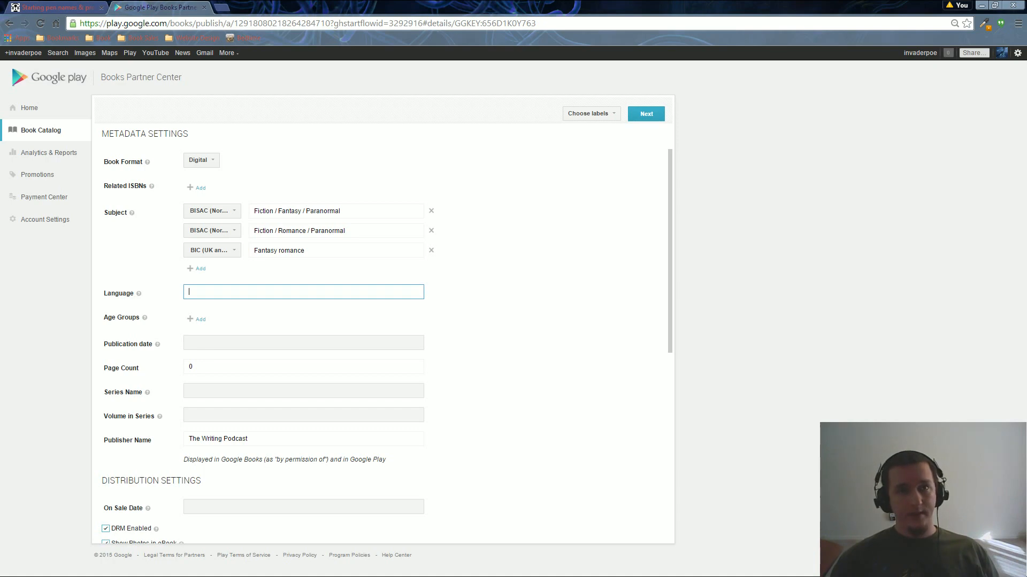
type("ENG")
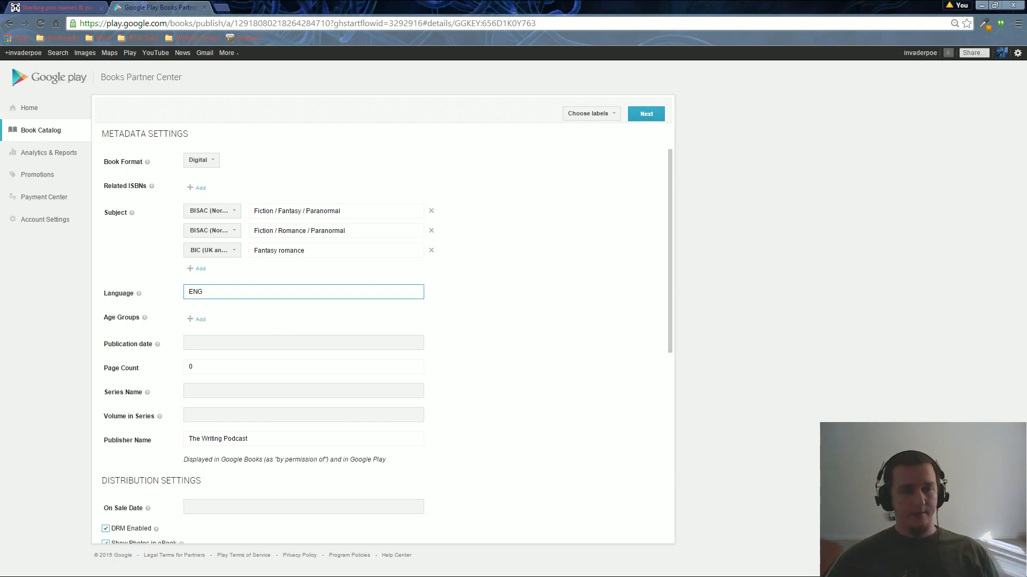
mouse_move(139, 294)
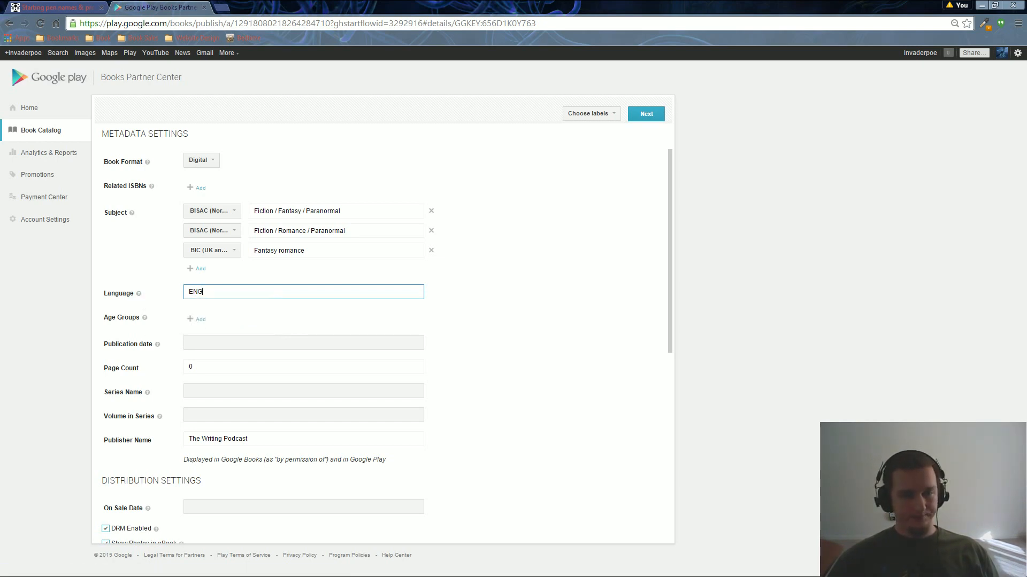
scroll(286, 300, "down", 1)
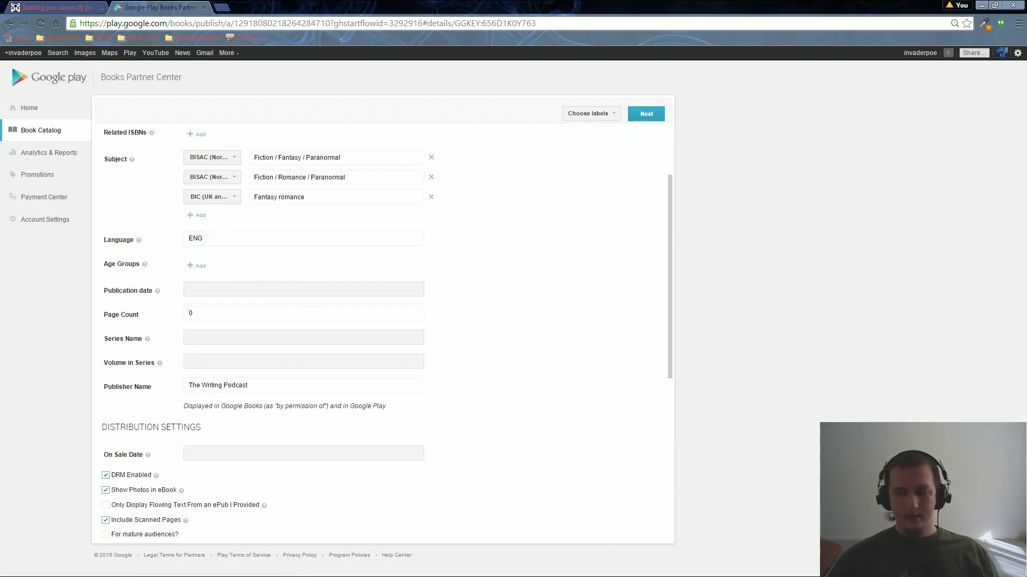
Add three age groups to the book: 13-15, 16-18 and 18+ years.
left_click(199, 266)
left_click(201, 282)
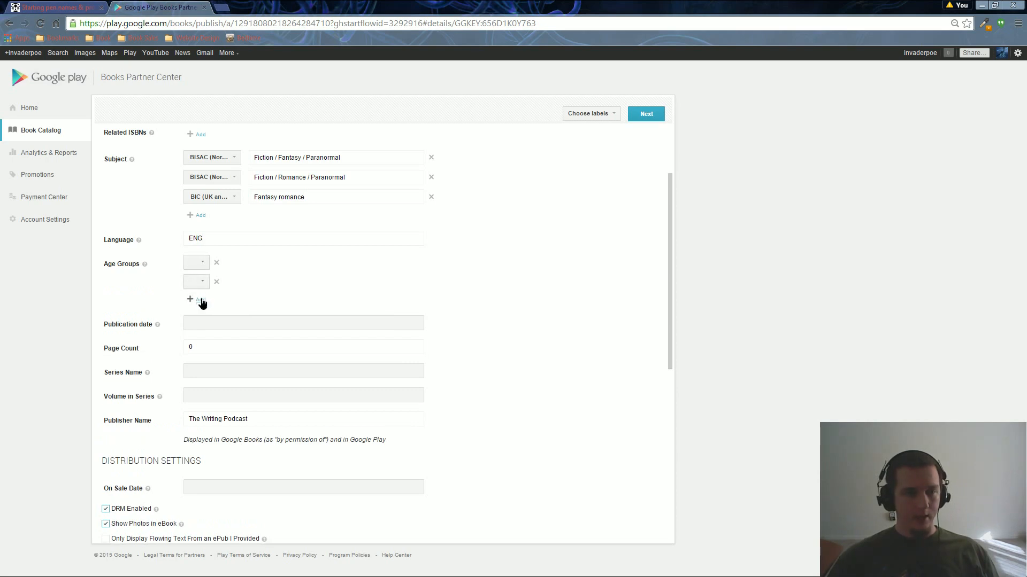
left_click(200, 299)
left_click(204, 263)
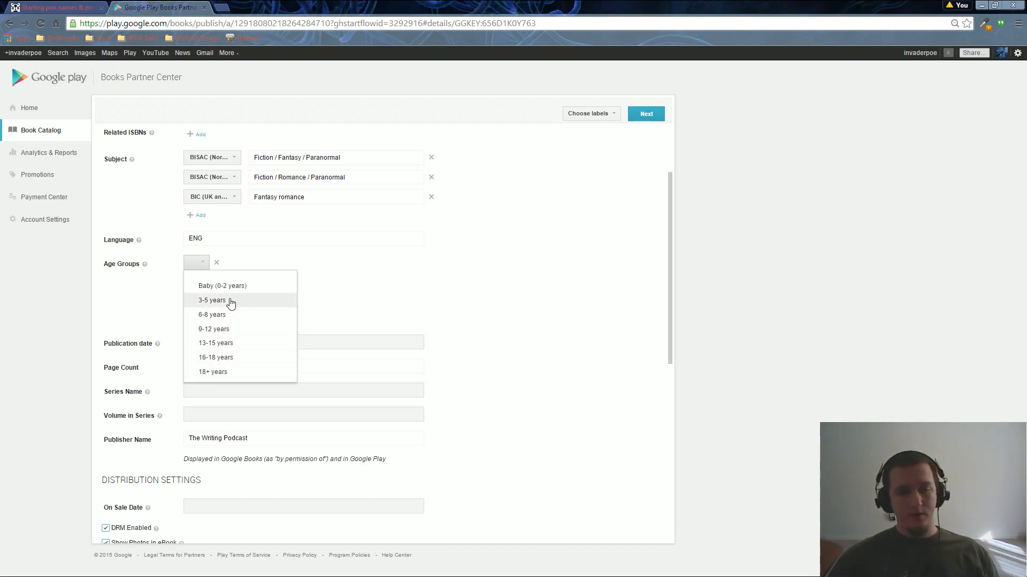
left_click(216, 343)
left_click(196, 281)
left_click(199, 363)
left_click(199, 309)
left_click(206, 416)
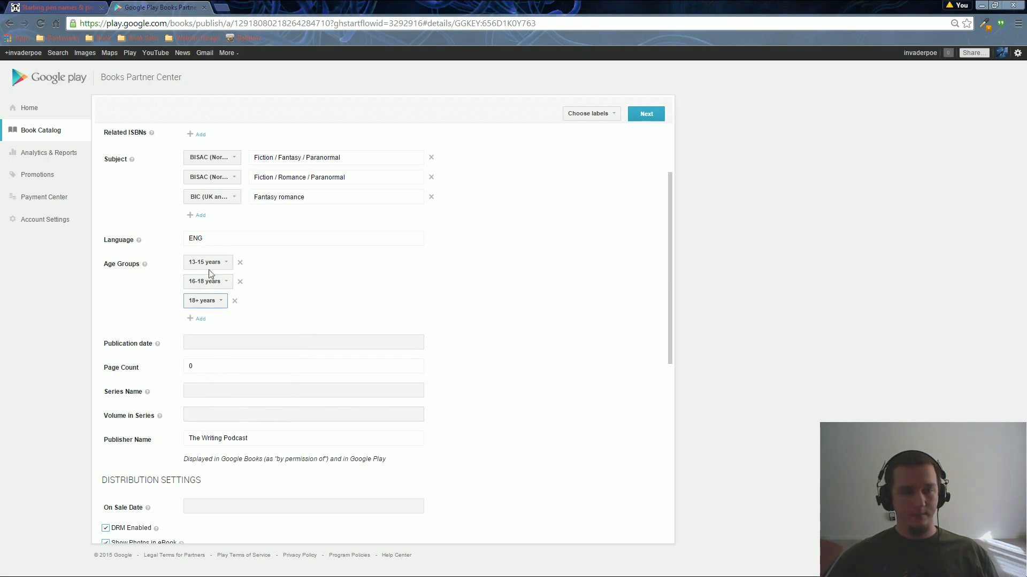
left_click(204, 342)
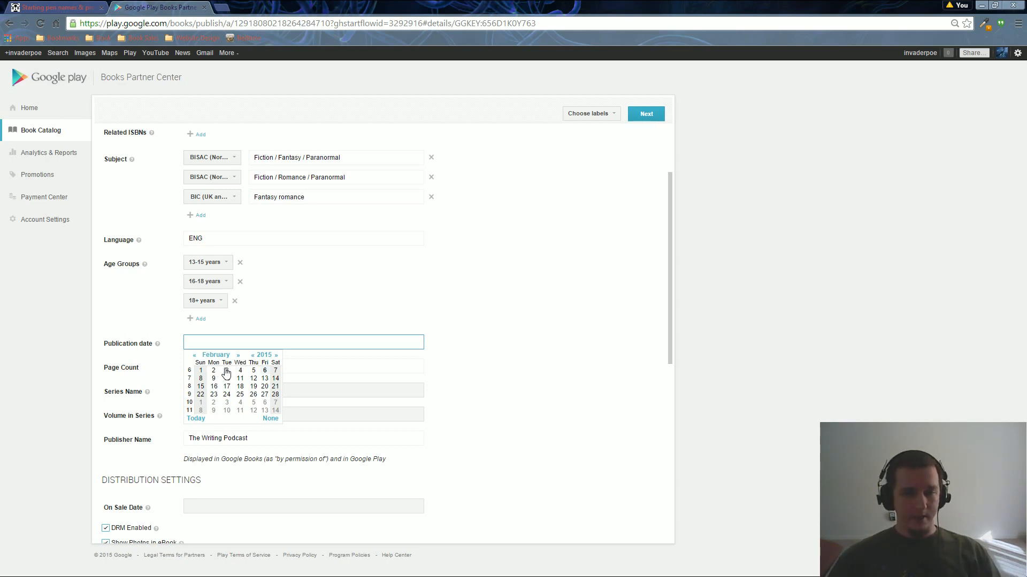
Pick 6 February 2015 as the publication date and select the Page Count's existing 0.
left_click(265, 370)
scroll(272, 349, "down", 1)
left_click(191, 313)
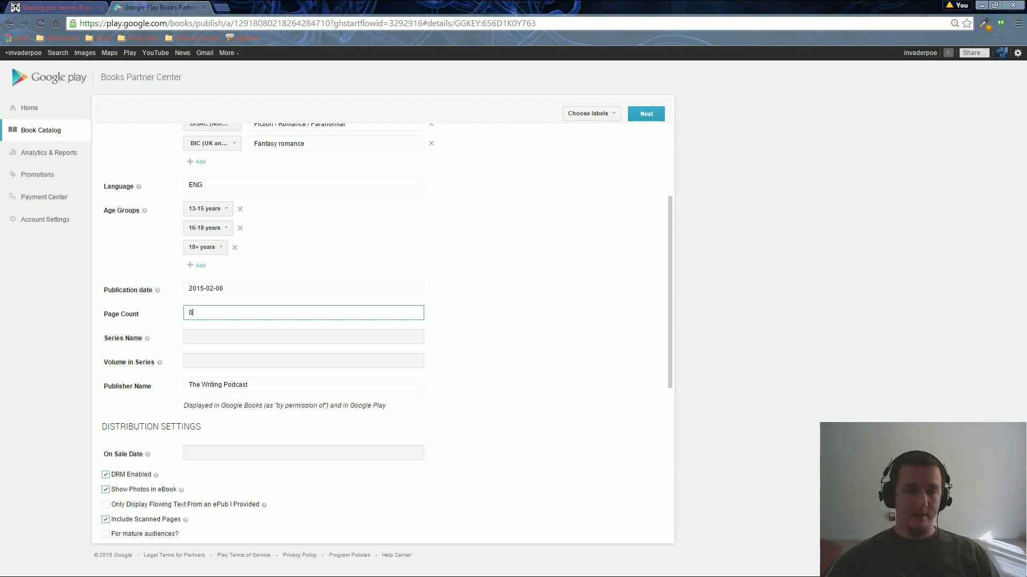
left_click_drag(197, 313, 181, 311)
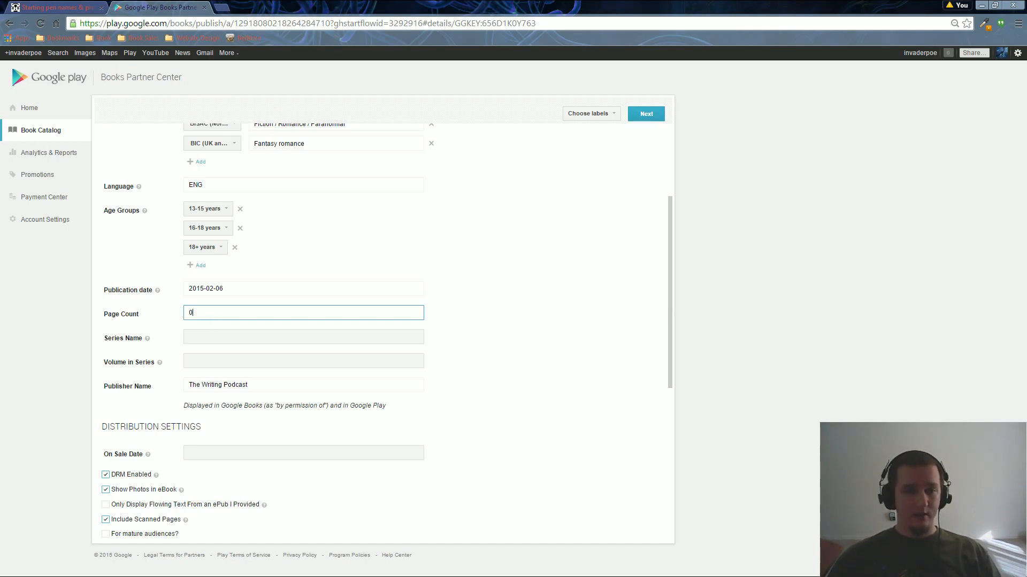
Enter 350 as Page Count, Forevermore as Series Name and 5 as Volume in Series.
type("350")
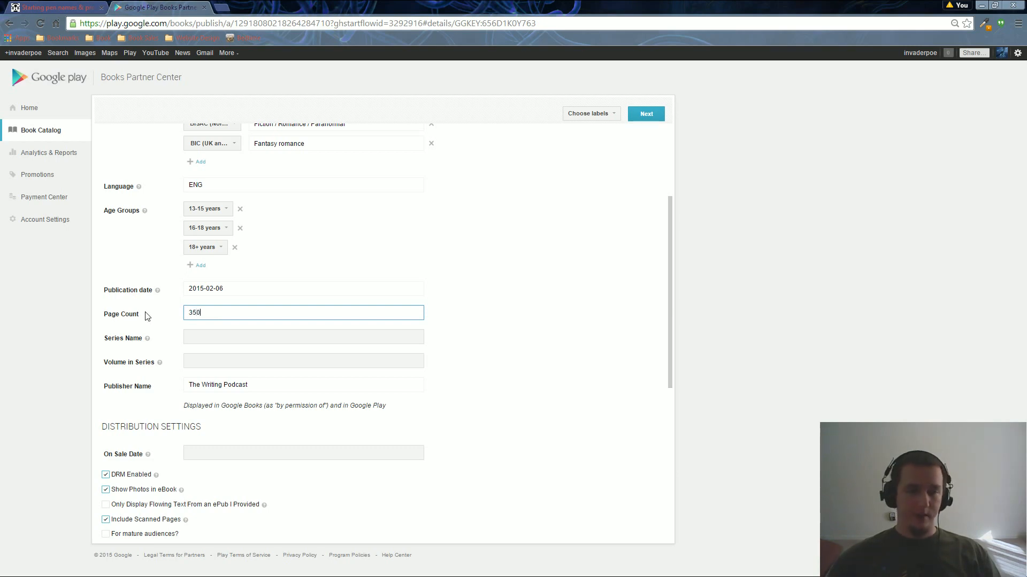
scroll(175, 333, "down", 1)
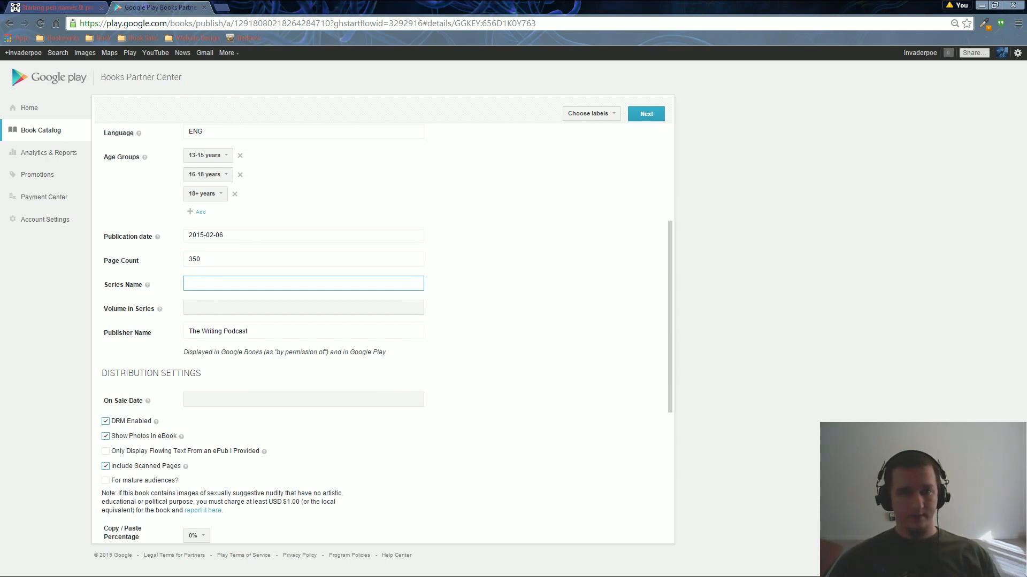
type("Forevermore")
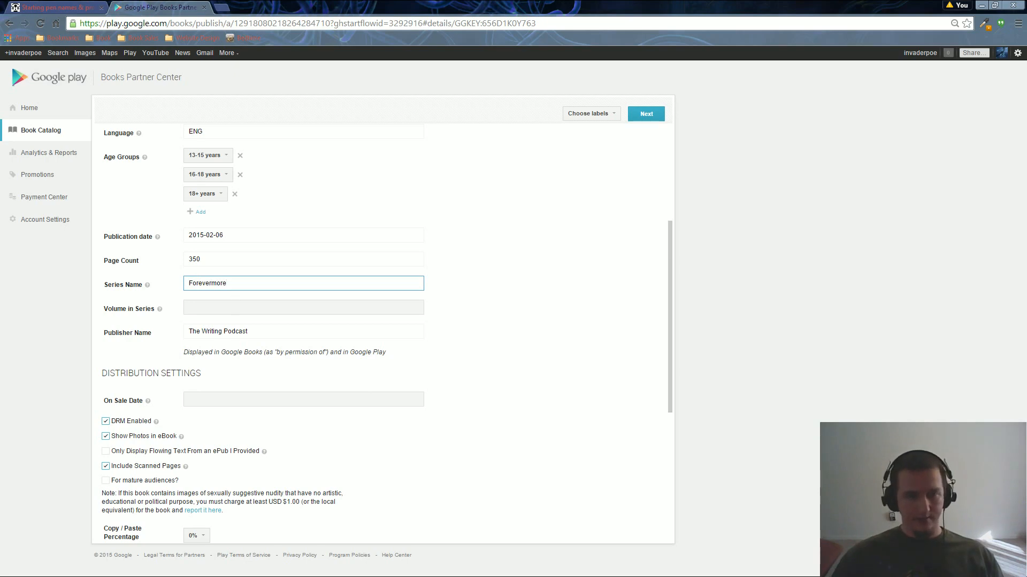
key("Tab")
type("5")
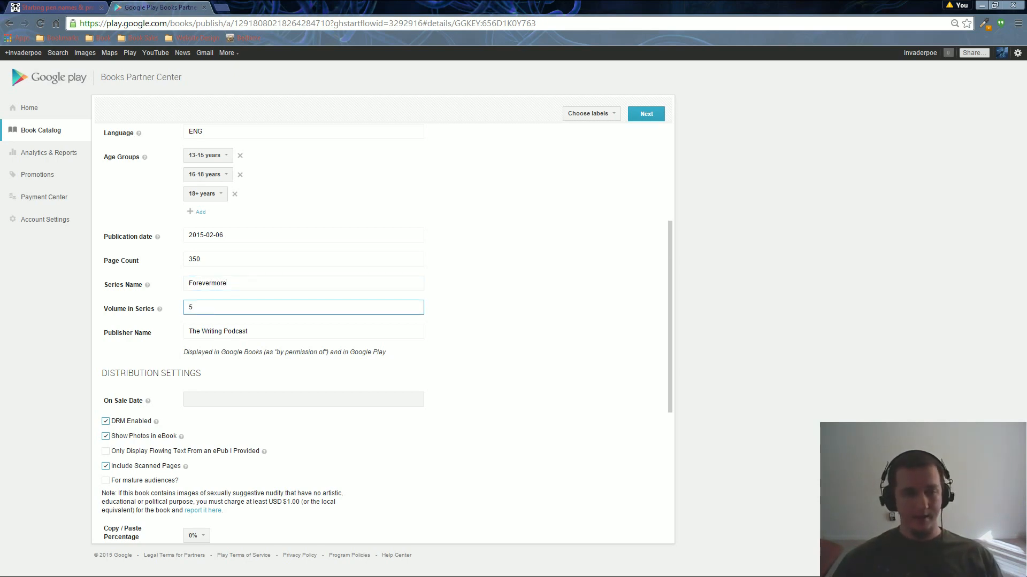
scroll(234, 307, "down", 2)
key("Tab")
key("ctrl+a")
scroll(311, 299, "down", 1)
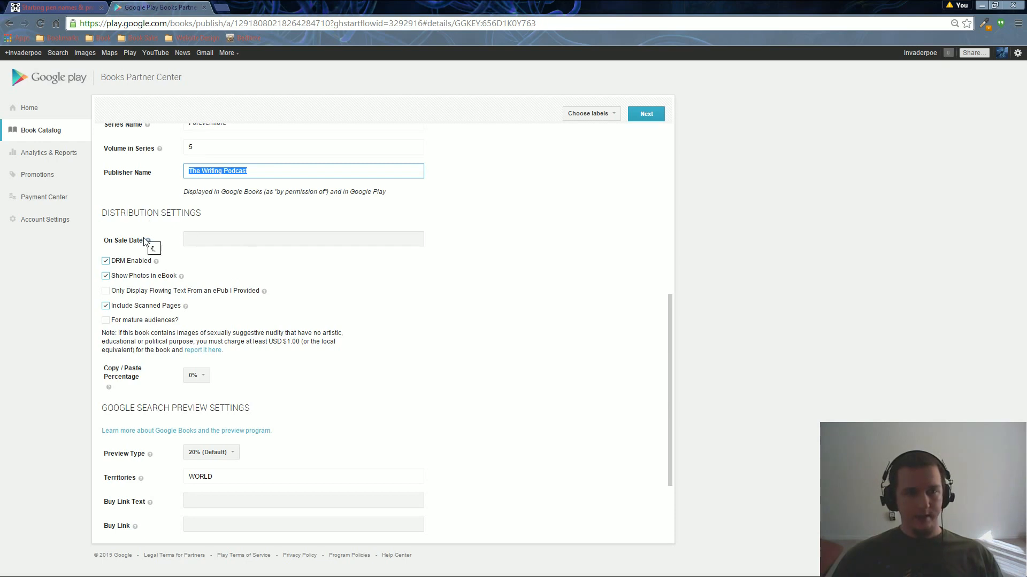
left_click(239, 238)
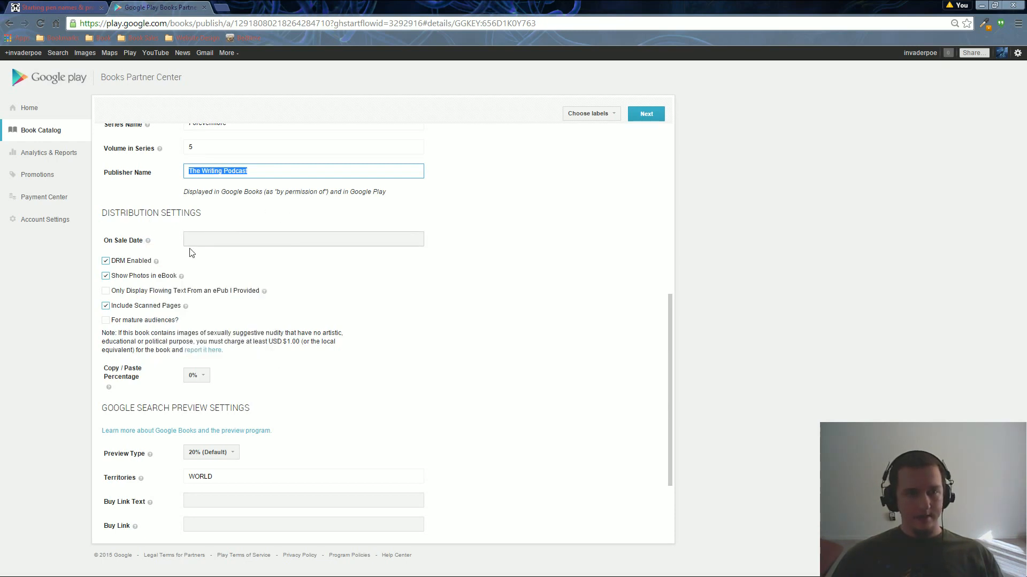
mouse_move(148, 242)
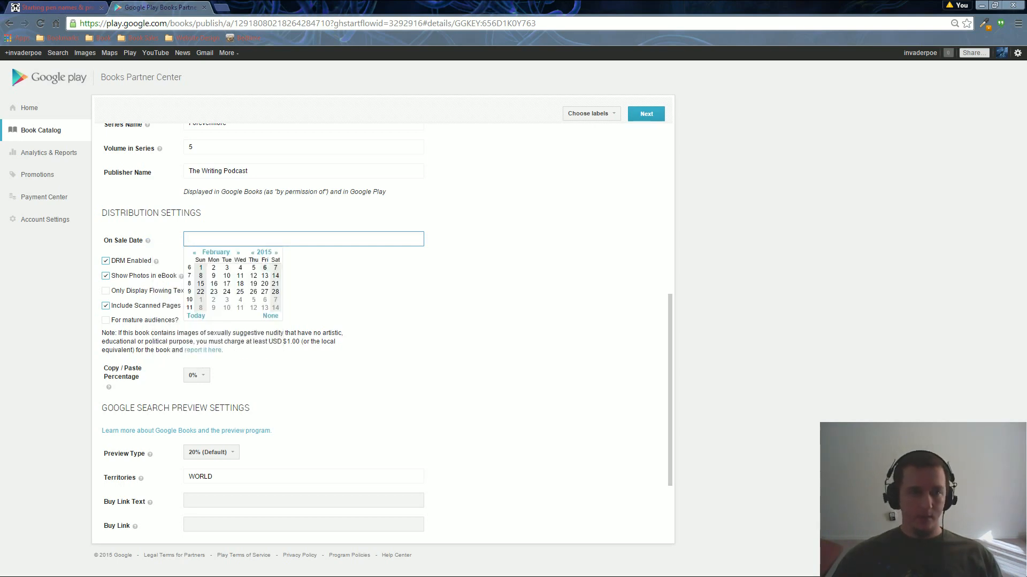
left_click(425, 292)
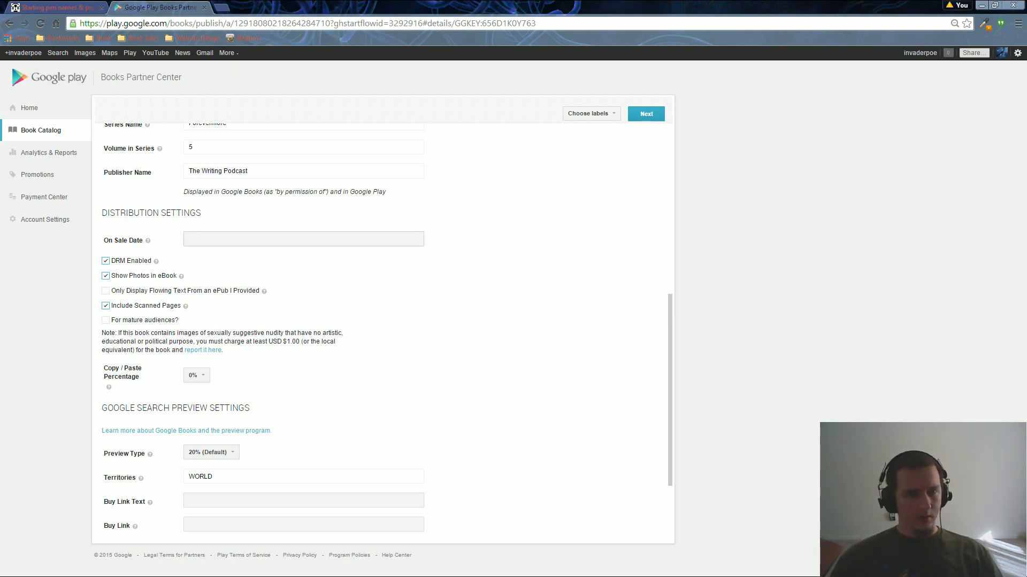
scroll(238, 276, "down", 1)
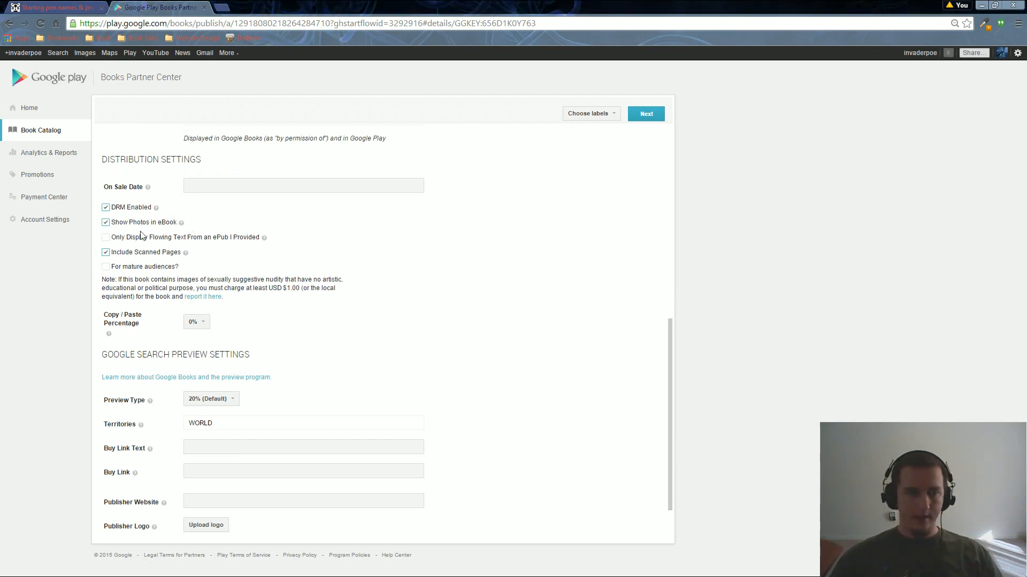
Uncheck DRM Enabled under Distribution Settings and scroll through the preview settings.
left_click(105, 210)
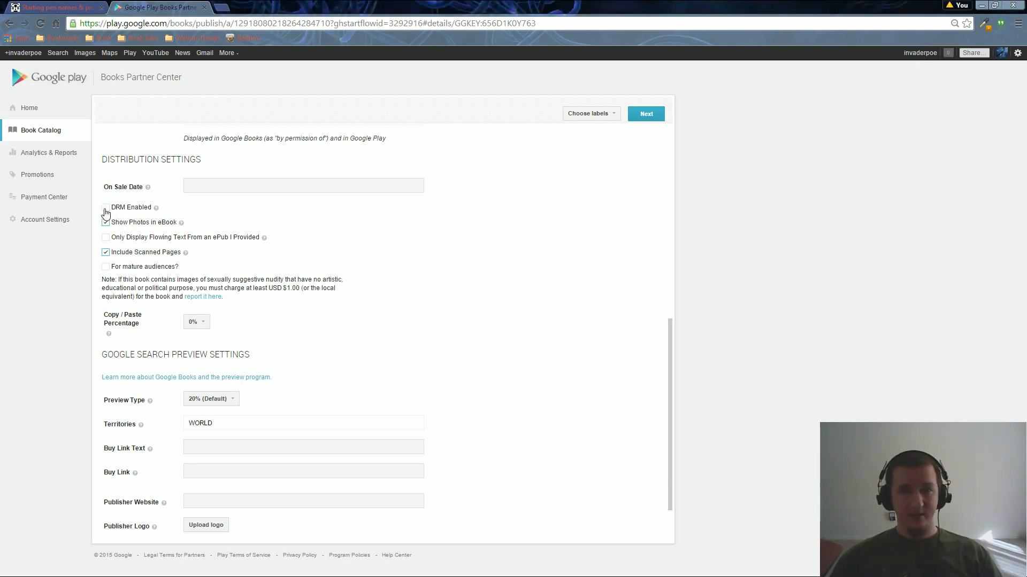
mouse_move(161, 213)
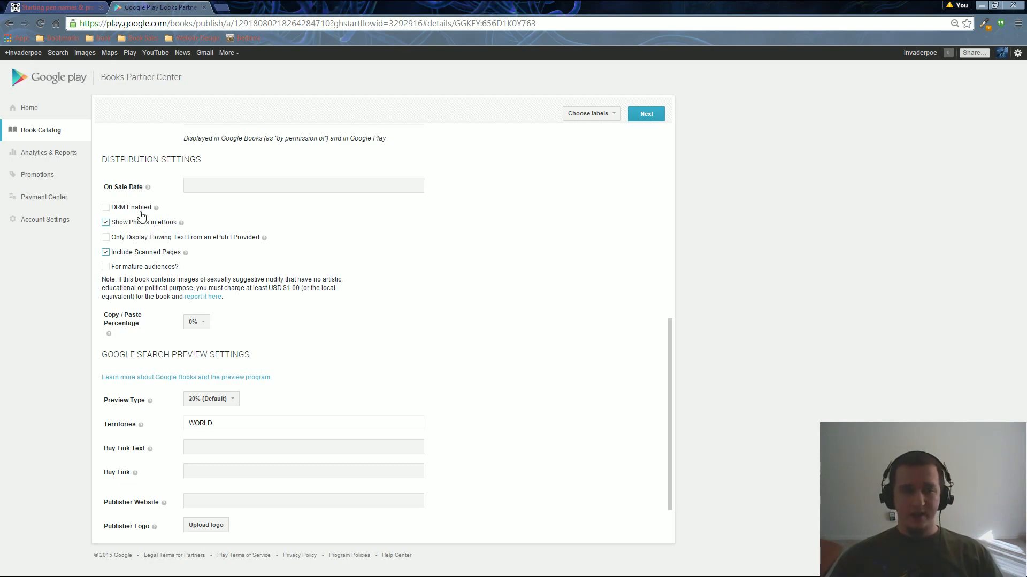
scroll(170, 251, "down", 1)
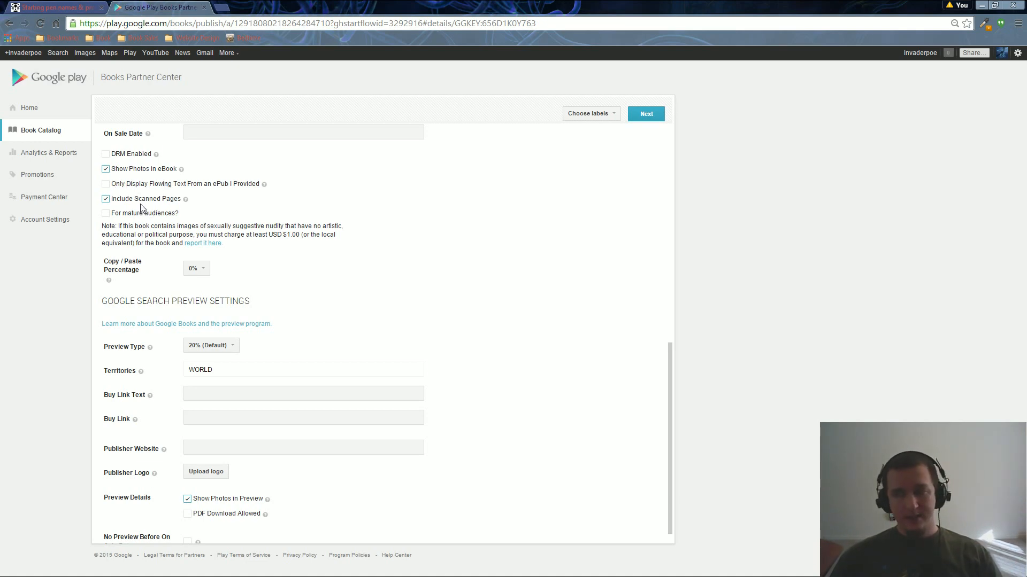
scroll(141, 208, "down", 1)
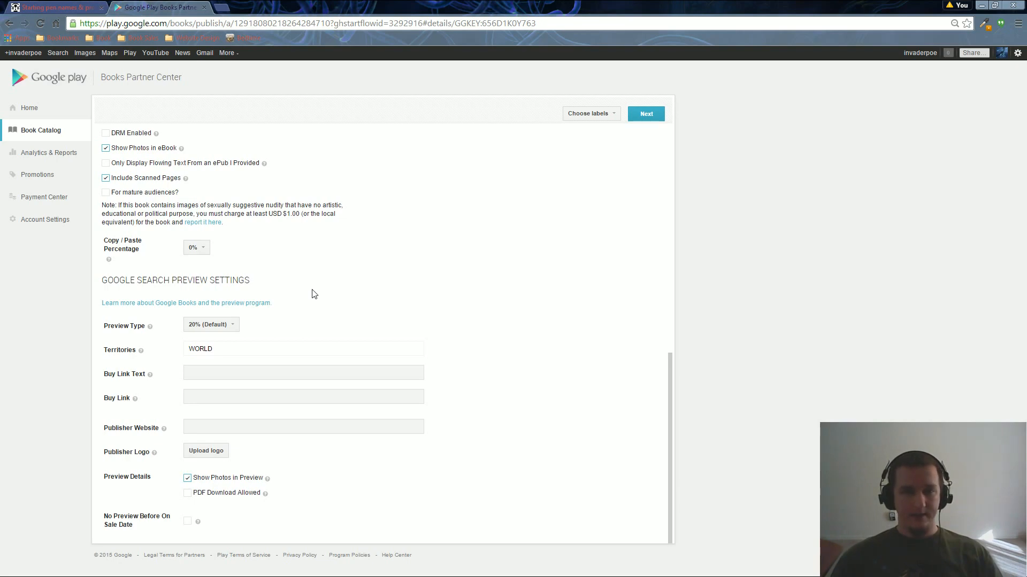
Try a 10% Copy / Paste Percentage, then set it back to 0%.
left_click(206, 251)
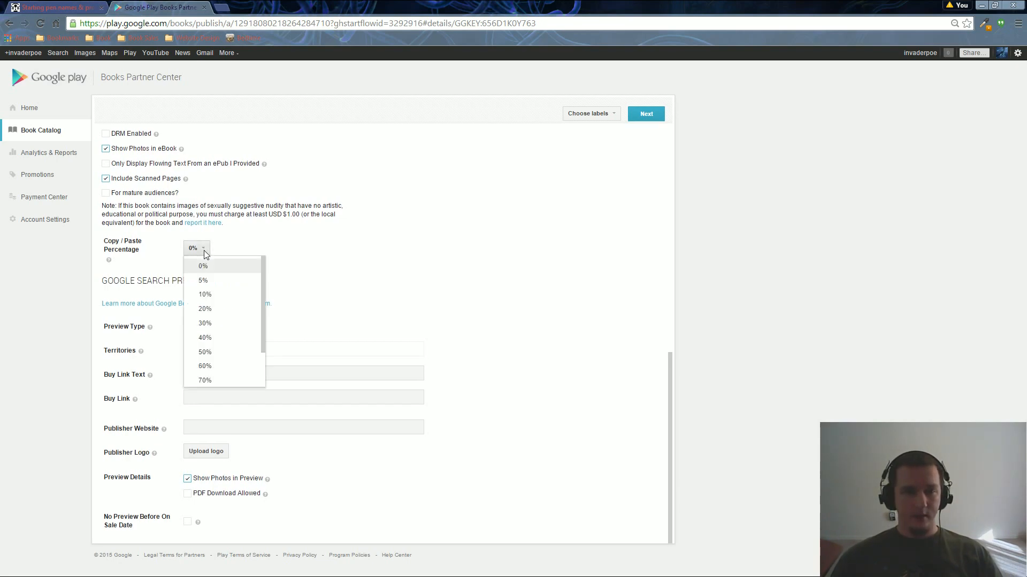
left_click(207, 298)
left_click(199, 248)
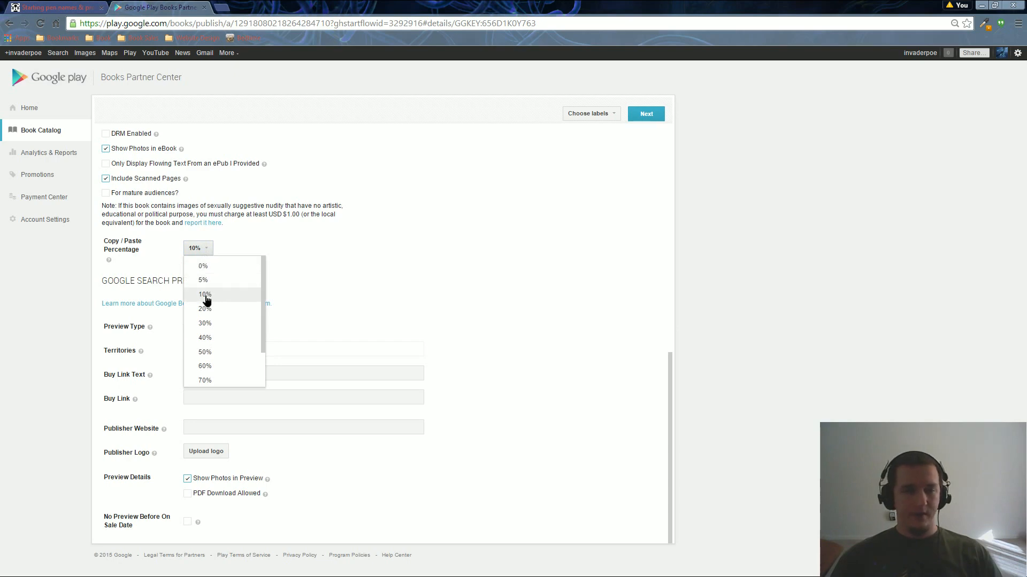
left_click(206, 296)
left_click(199, 249)
left_click(206, 269)
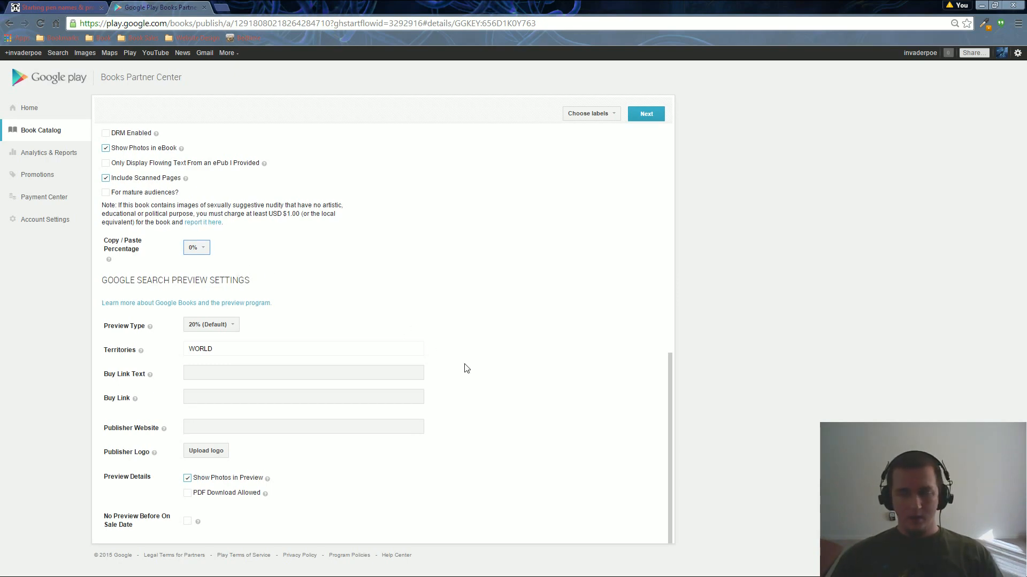
left_click(218, 327)
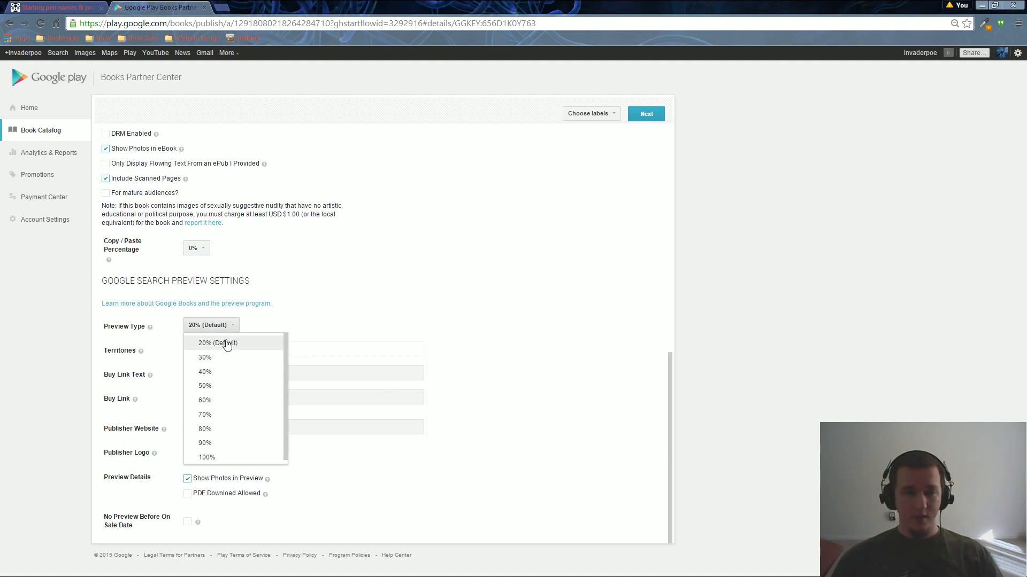
left_click(209, 329)
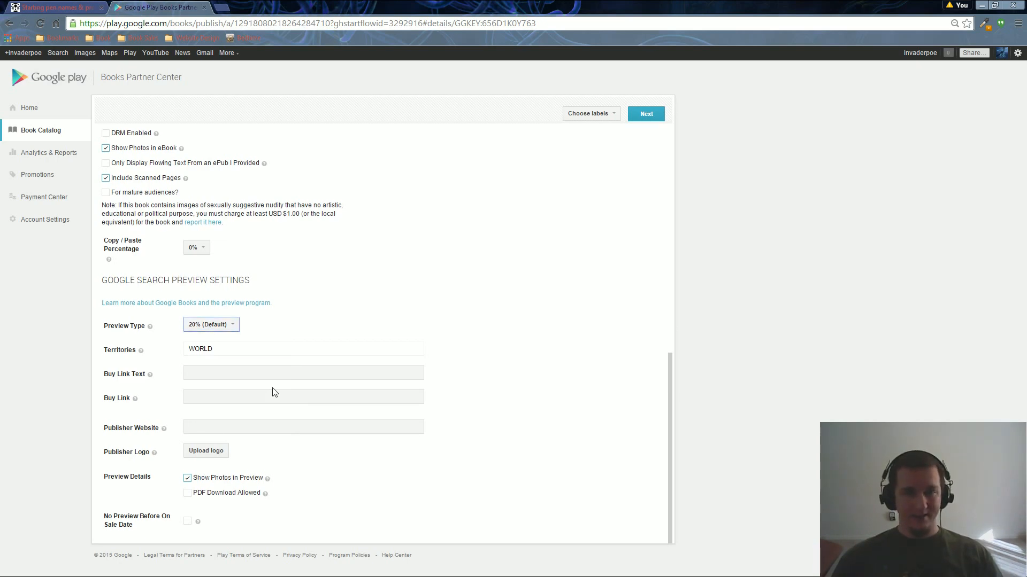
left_click(220, 327)
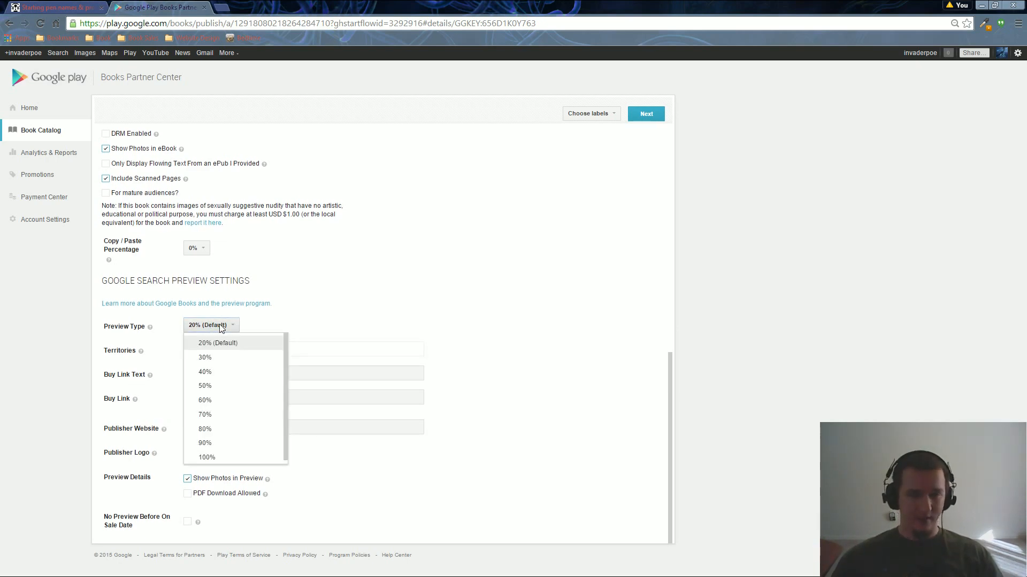
left_click(221, 326)
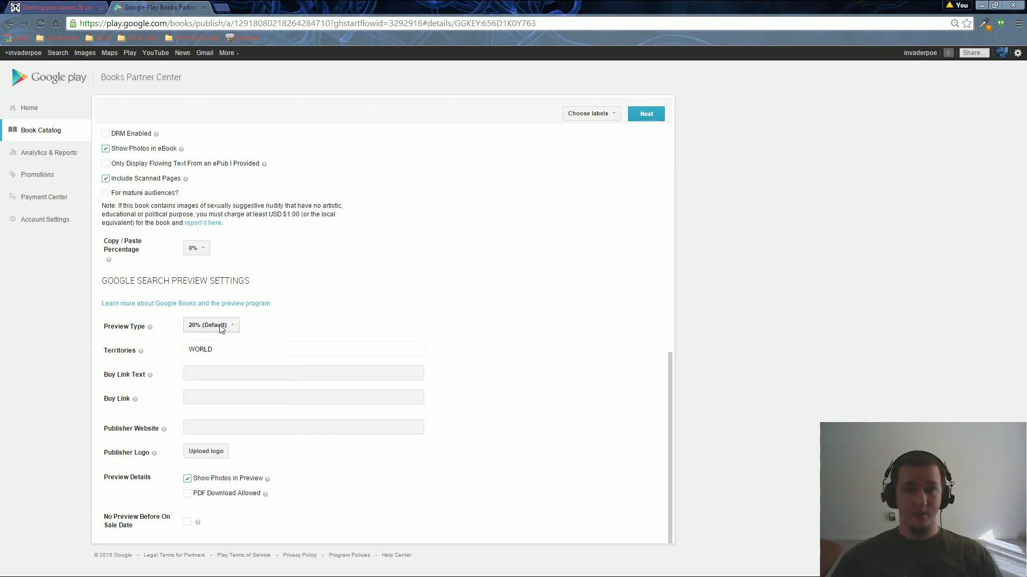
left_click(254, 350)
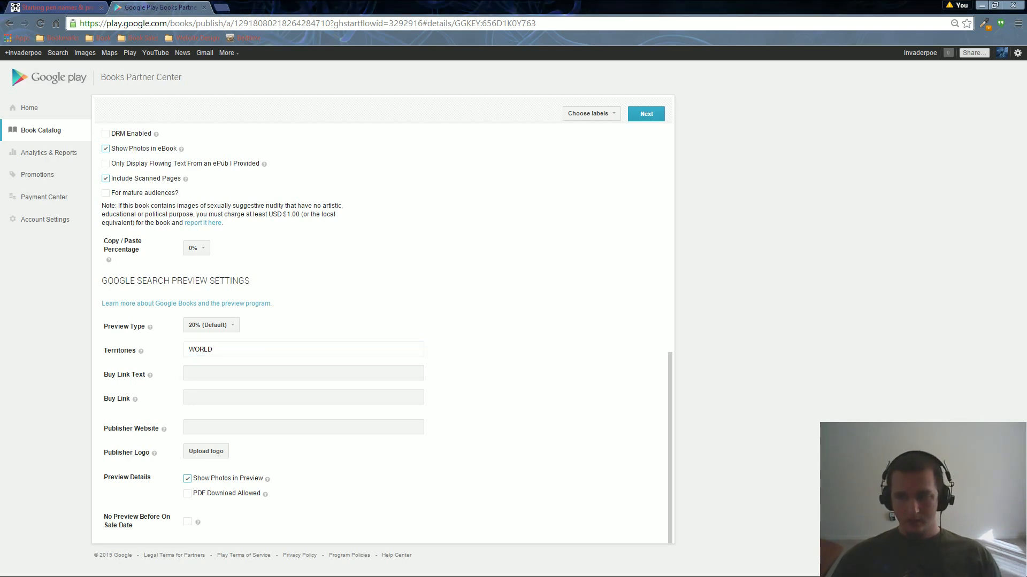
left_click(221, 374)
left_click(207, 398)
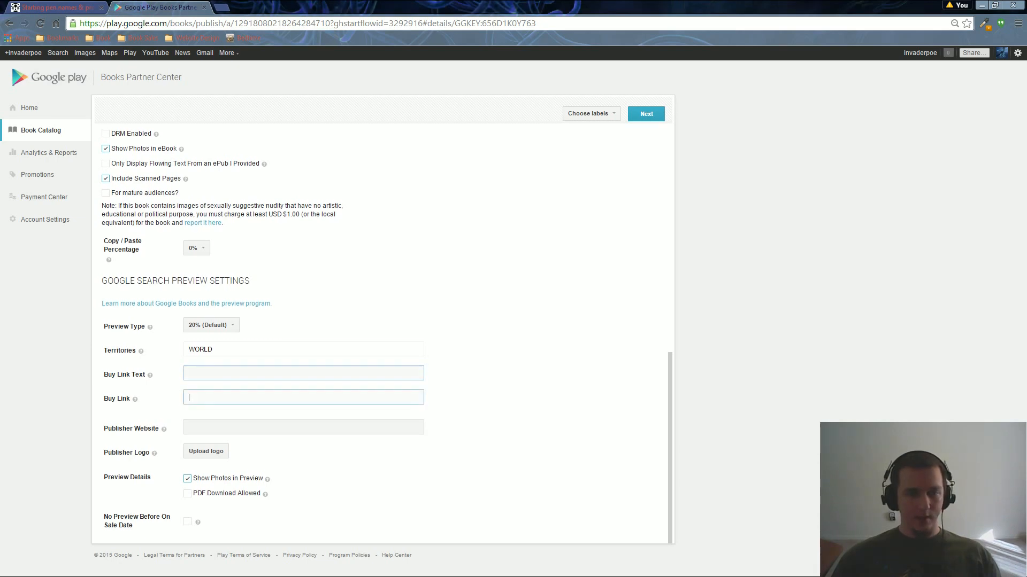
left_click(209, 374)
left_click(209, 397)
left_click(208, 374)
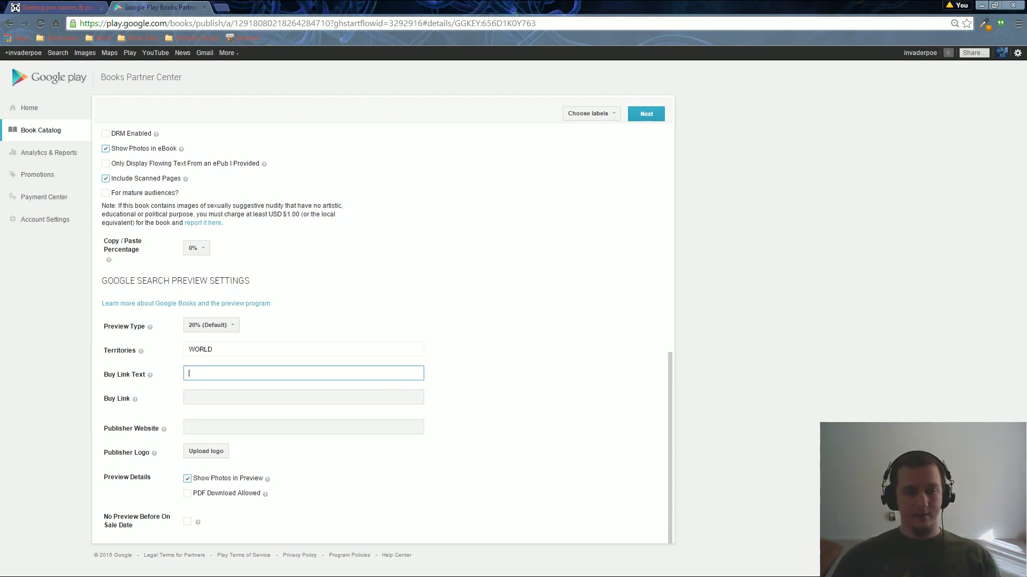
type("Your W")
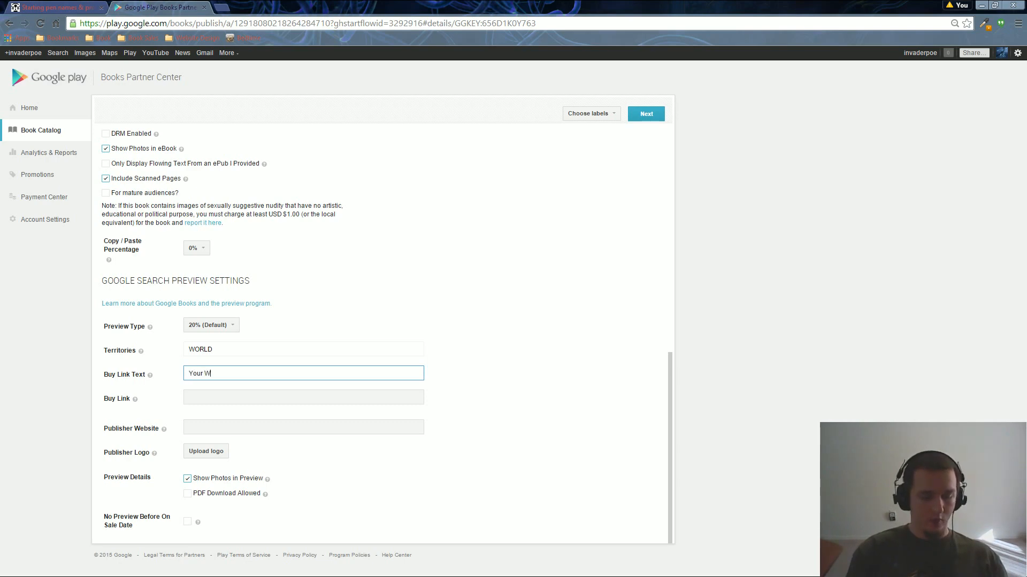
type("ebsite")
key("Tab")
type("h")
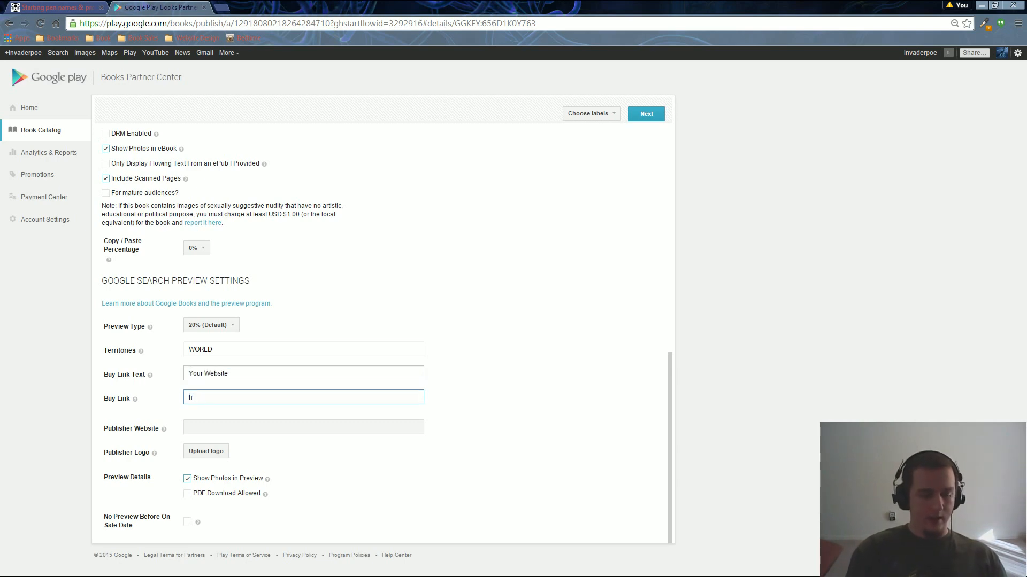
type("ttp://ka")
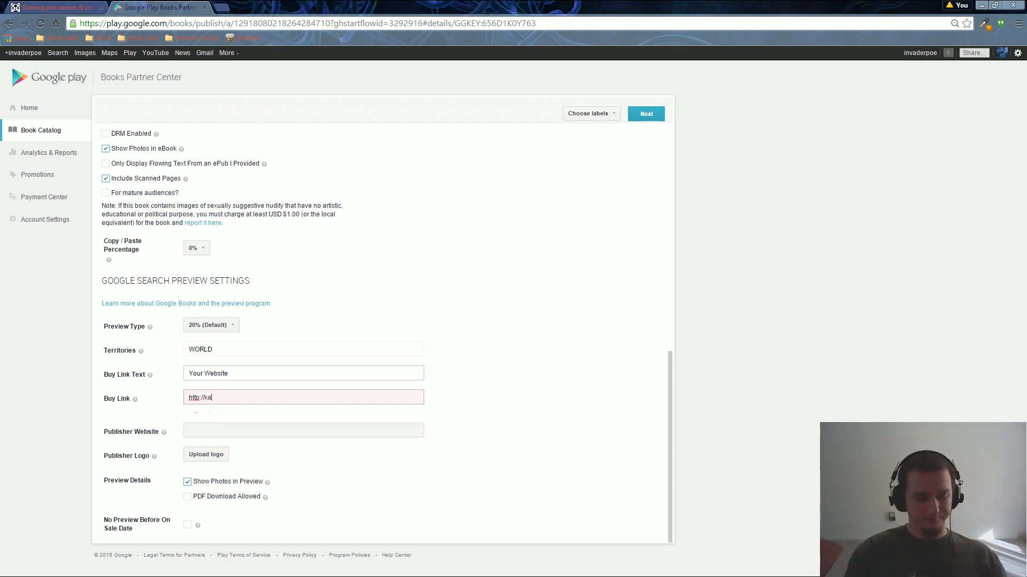
type("ylapoe.com/")
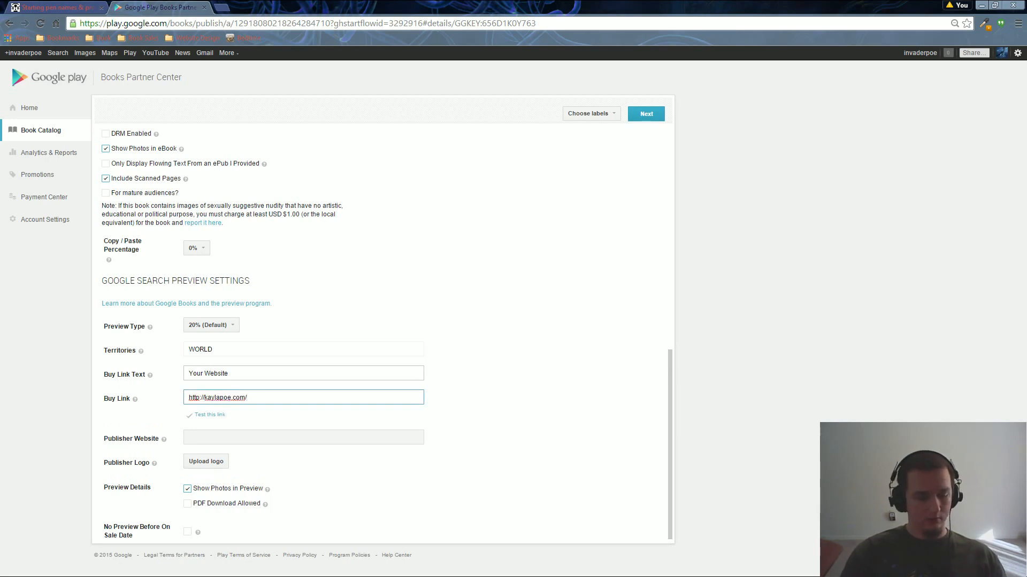
type("book1")
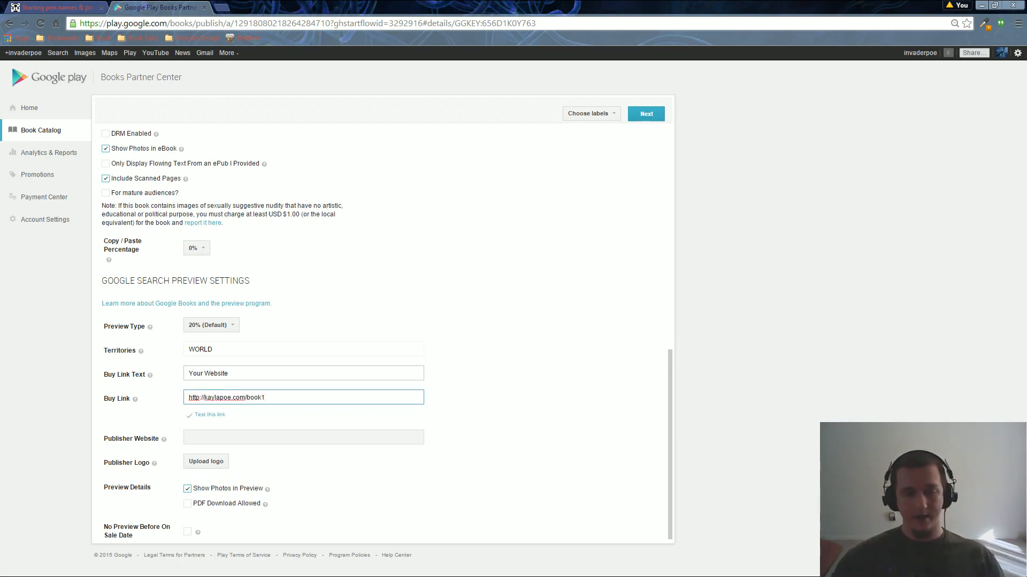
key("ctrl+a")
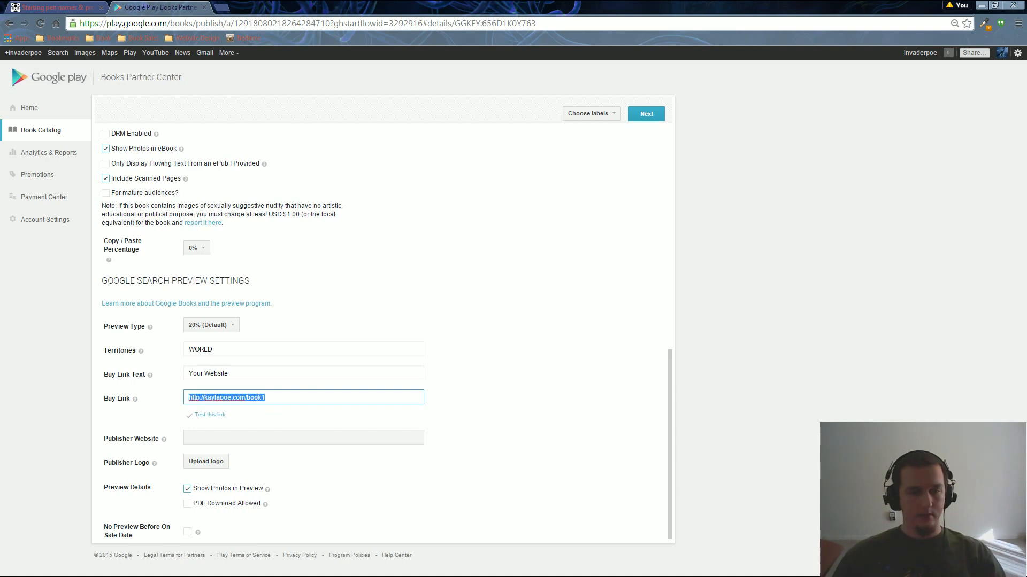
key("BackSpace")
key("shift+Tab")
key("BackSpace")
left_click(241, 427)
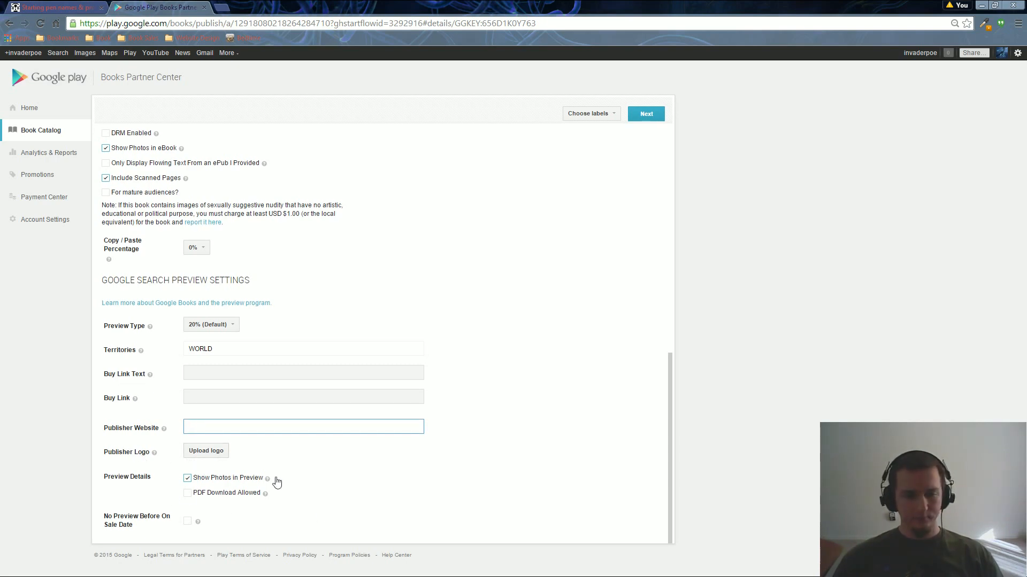
left_click(188, 497)
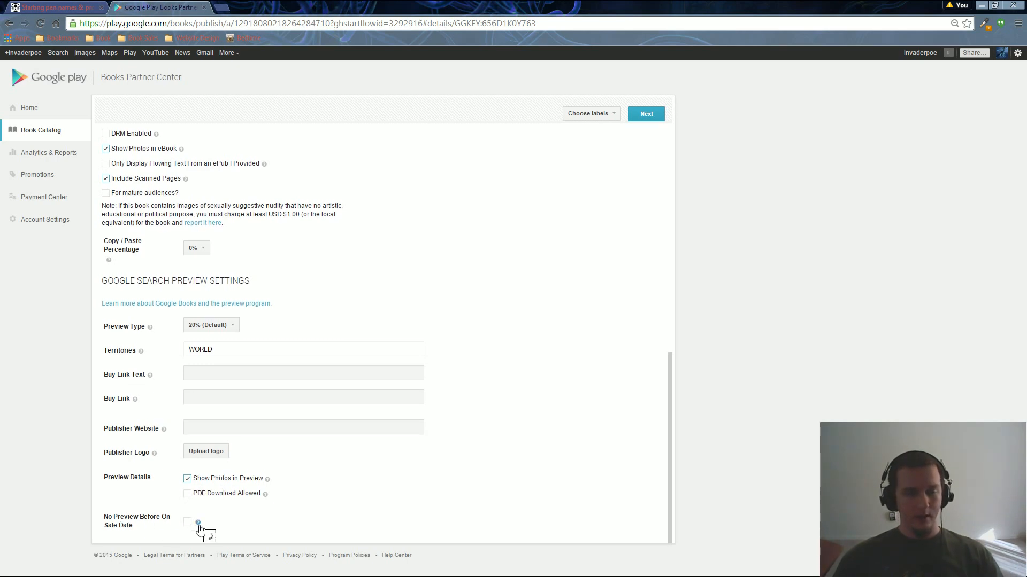
mouse_move(198, 524)
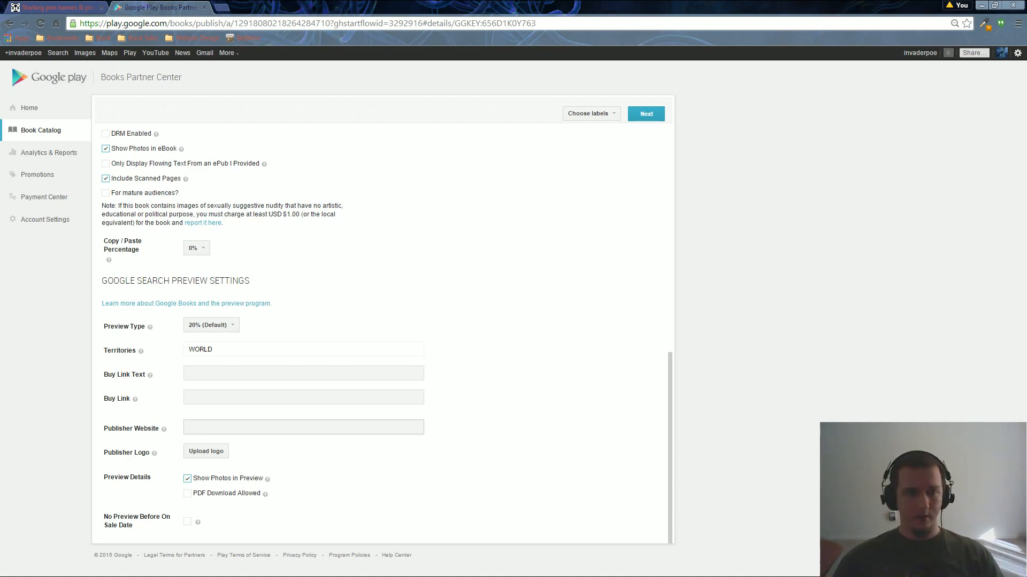
Scroll to the top of the Settings page and move on with Next to the Publish step.
scroll(383, 455, "up", 5)
scroll(384, 455, "up", 4)
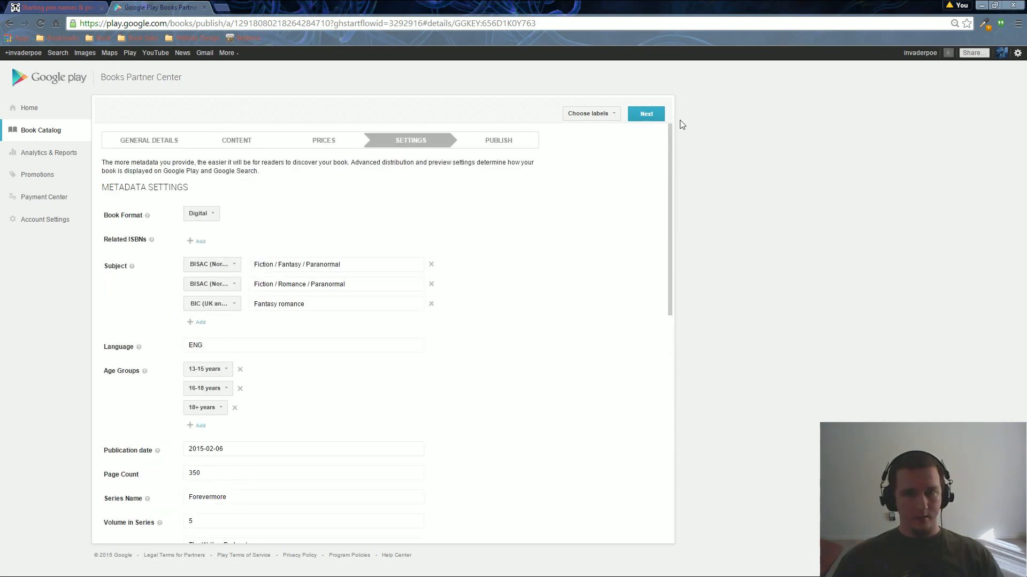
left_click(646, 114)
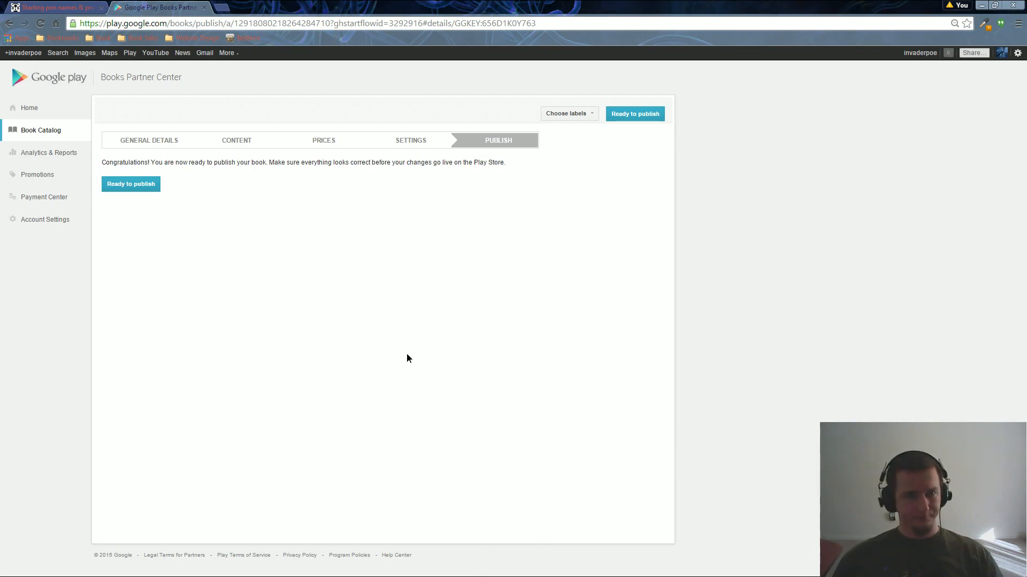
Switch to the Starting pen names tab with the Google Play set vs discounted price chart.
left_click(65, 7)
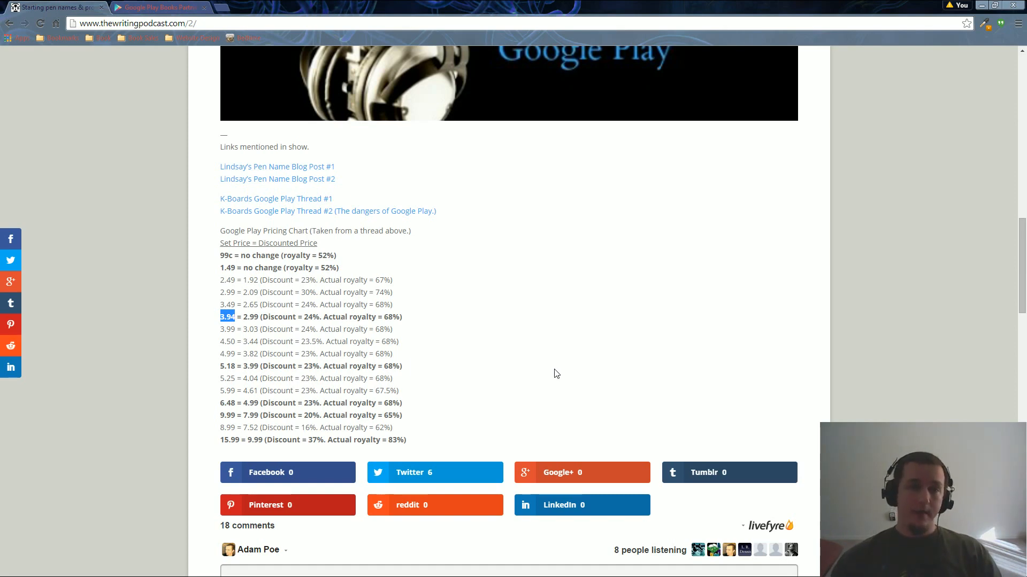
left_click(556, 374)
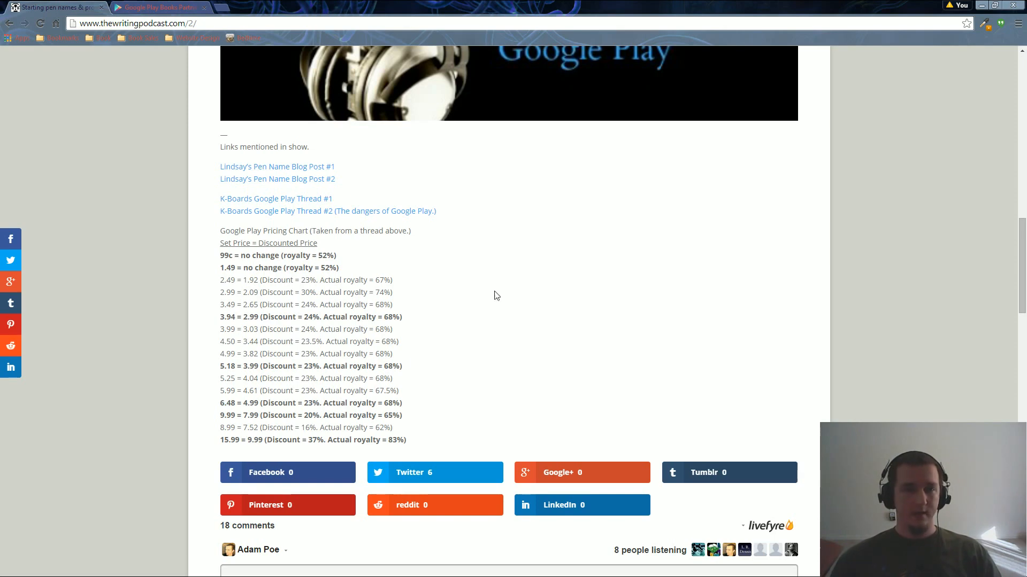
Return from the podcast tab to the Partner Center's Publish step with Ctrl+Tab.
key("ctrl+Tab")
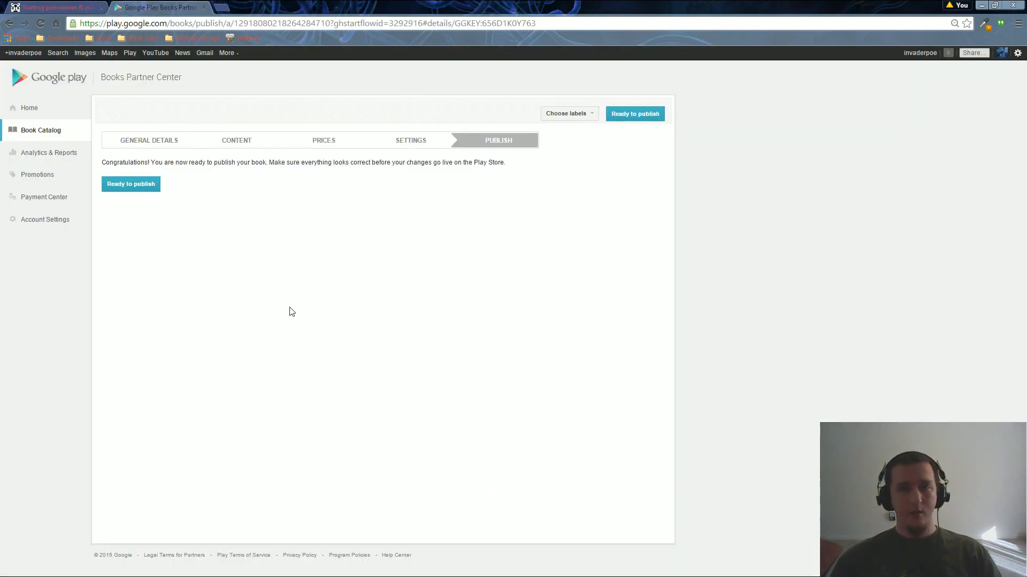